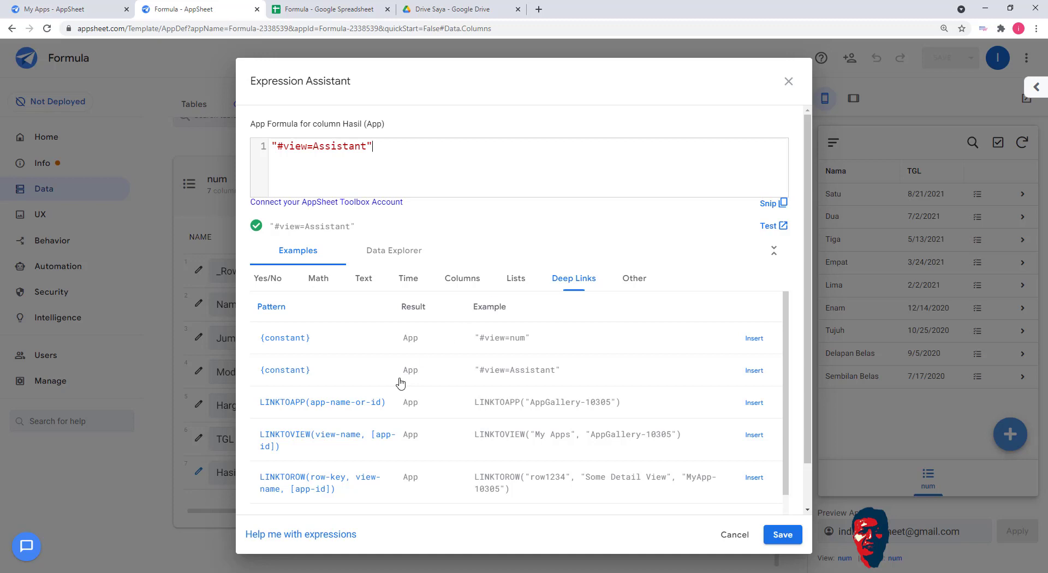
# Examine the deep link examples and the parts of the Hasil column's "#view=Assistant" formula
pyautogui.scroll(-2, 423, 347)
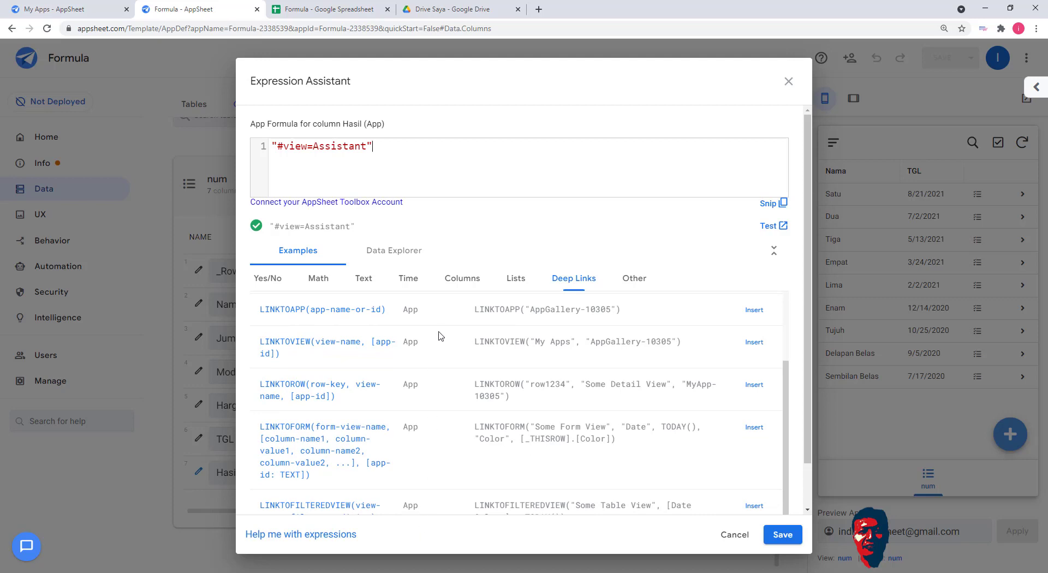
pyautogui.scroll(2, 413, 322)
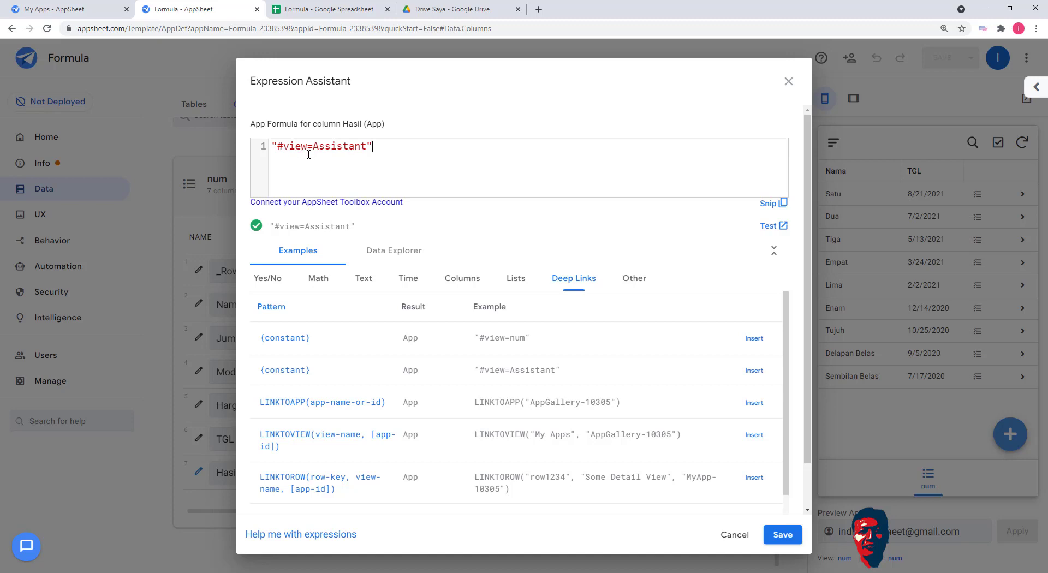
pyautogui.moveTo(313, 145); pyautogui.dragTo(280, 145)
pyautogui.click(285, 146)
pyautogui.doubleClick(297, 146)
pyautogui.click(314, 147)
pyautogui.doubleClick(348, 147)
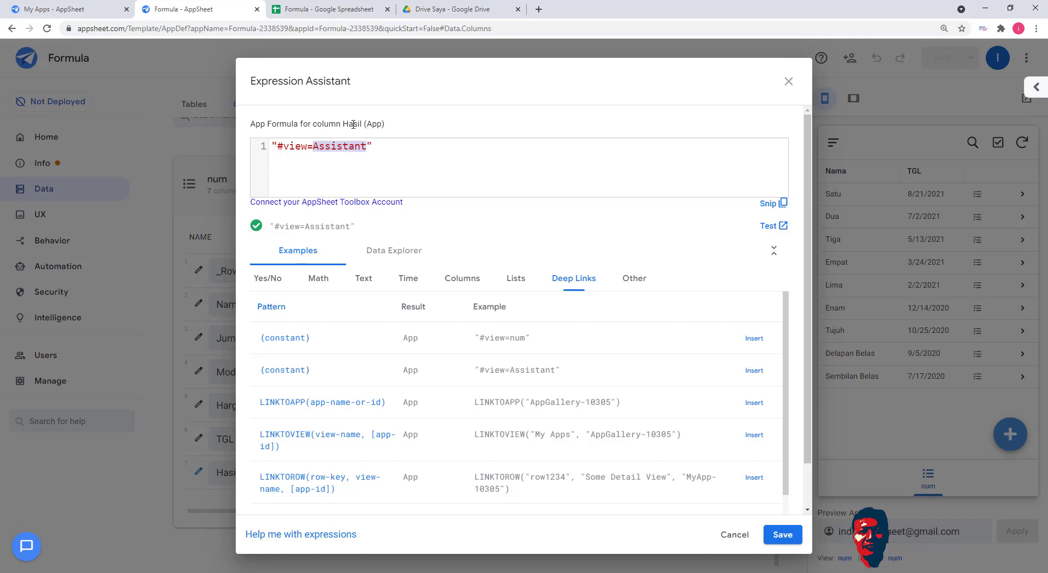
pyautogui.doubleClick(376, 123)
pyautogui.click(411, 154)
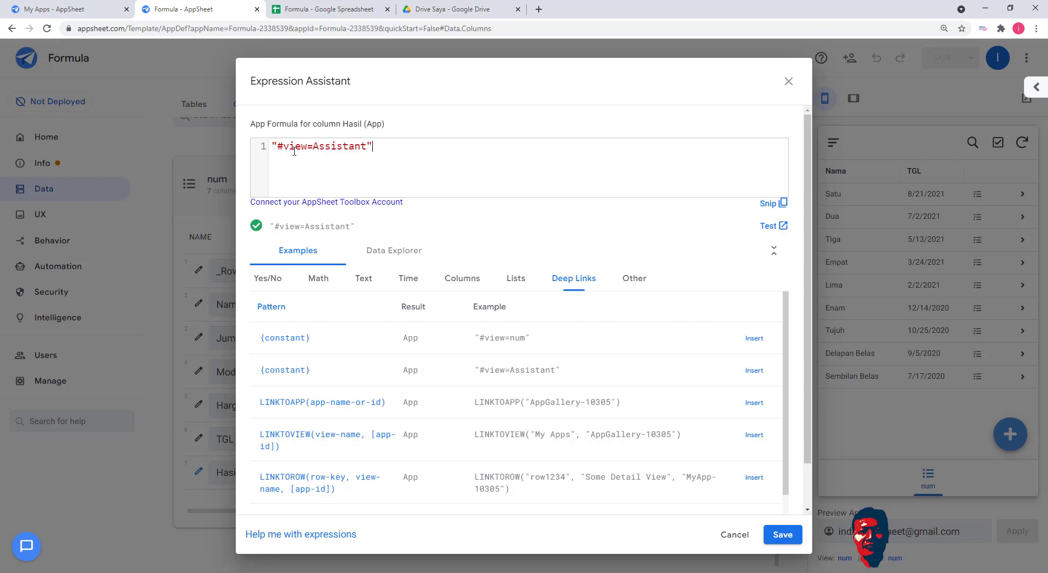
# Save the Hasil column's "#view=Assistant" formula and the app, and test the Satu row's app link in the preview
pyautogui.click(790, 540)
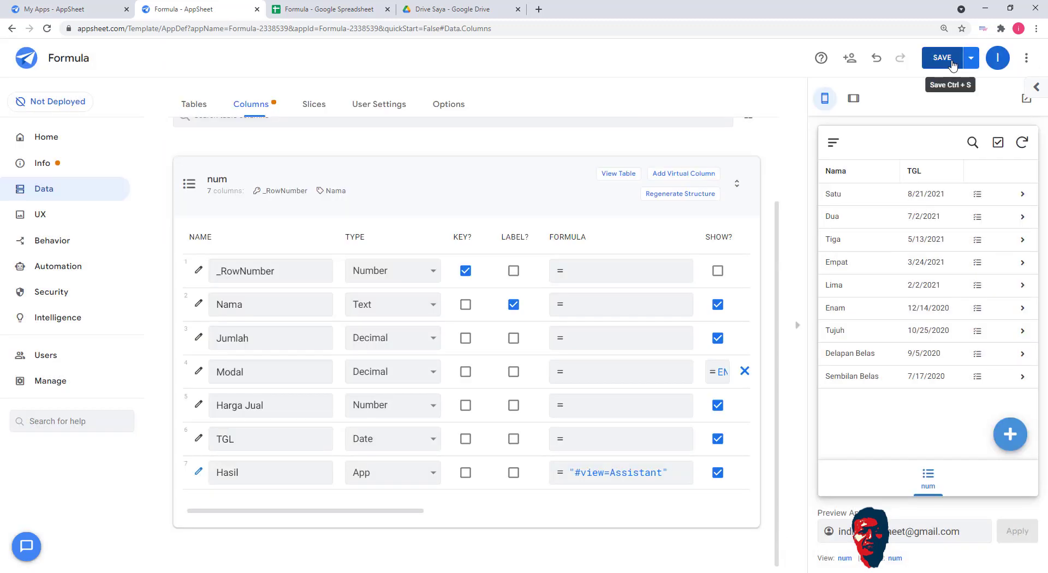
pyautogui.click(951, 62)
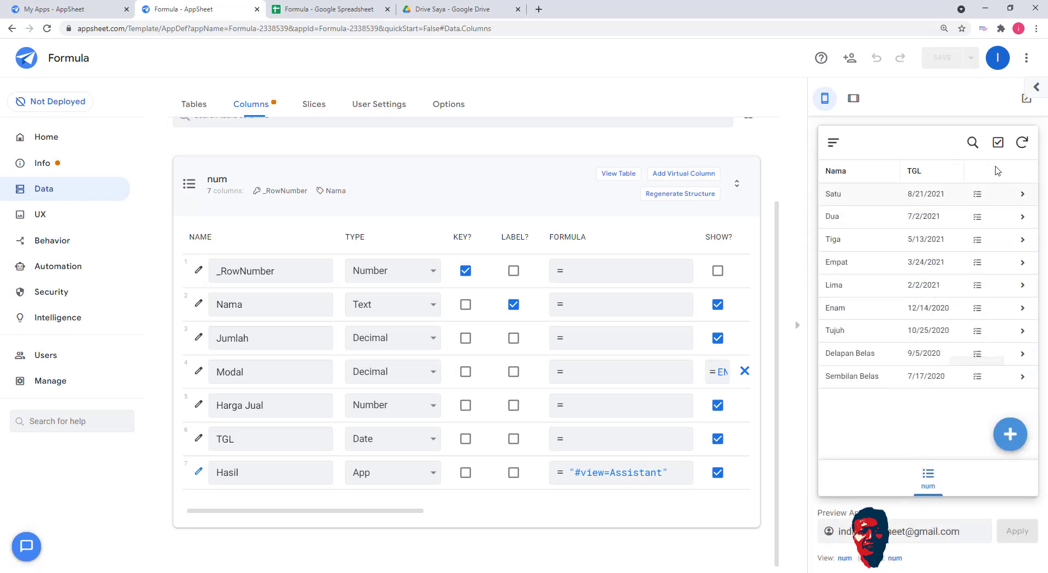
pyautogui.click(978, 196)
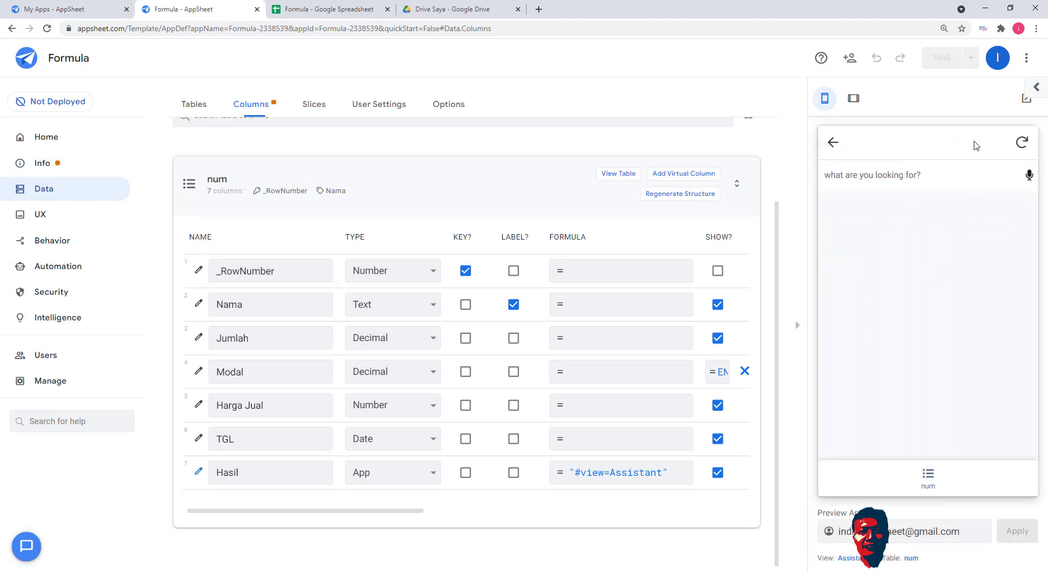
pyautogui.click(833, 142)
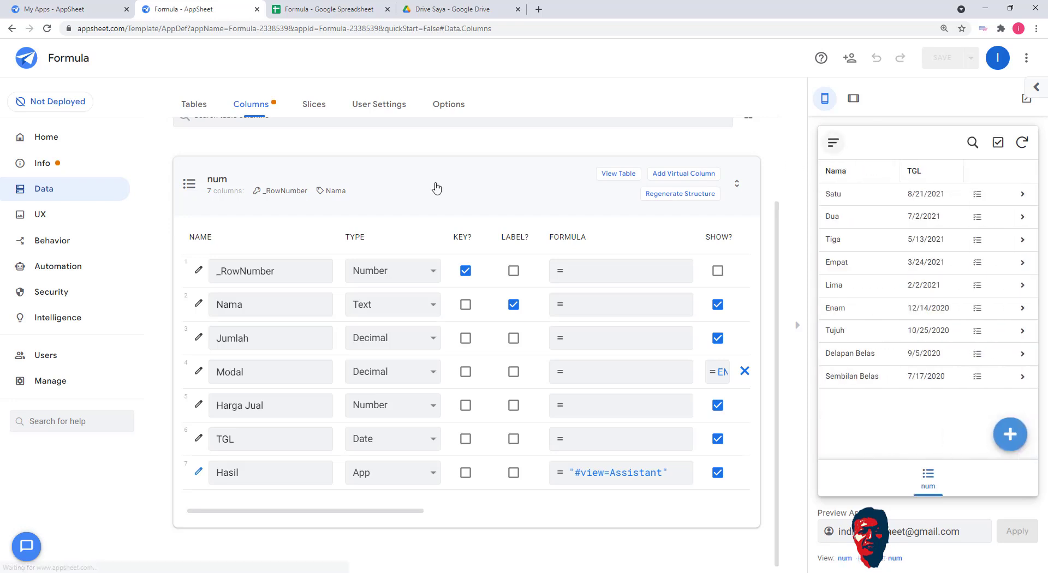
# Add a new view for the num data and name it TUJUAN
pyautogui.click(50, 218)
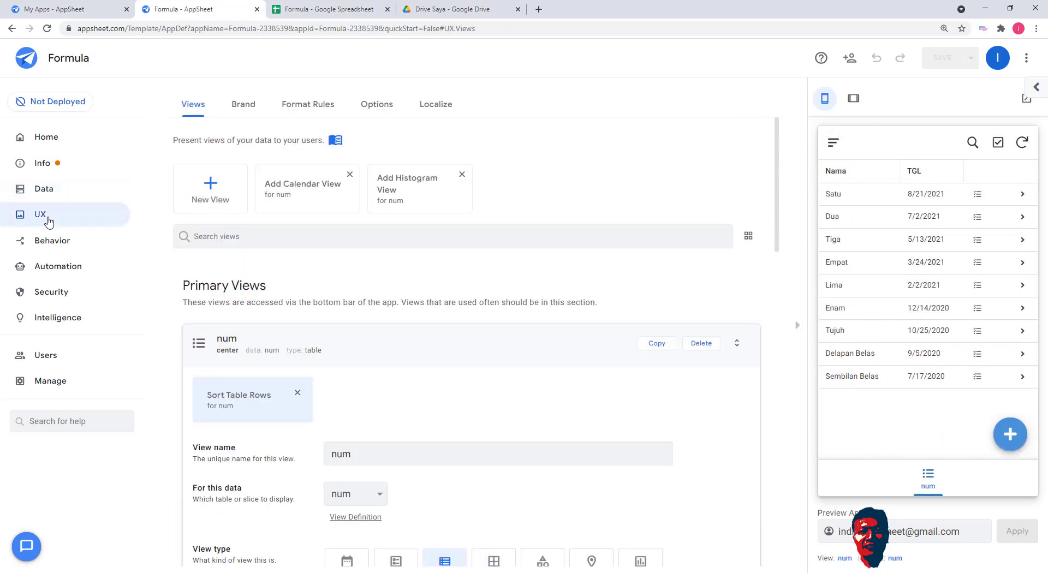
pyautogui.click(298, 346)
pyautogui.click(212, 193)
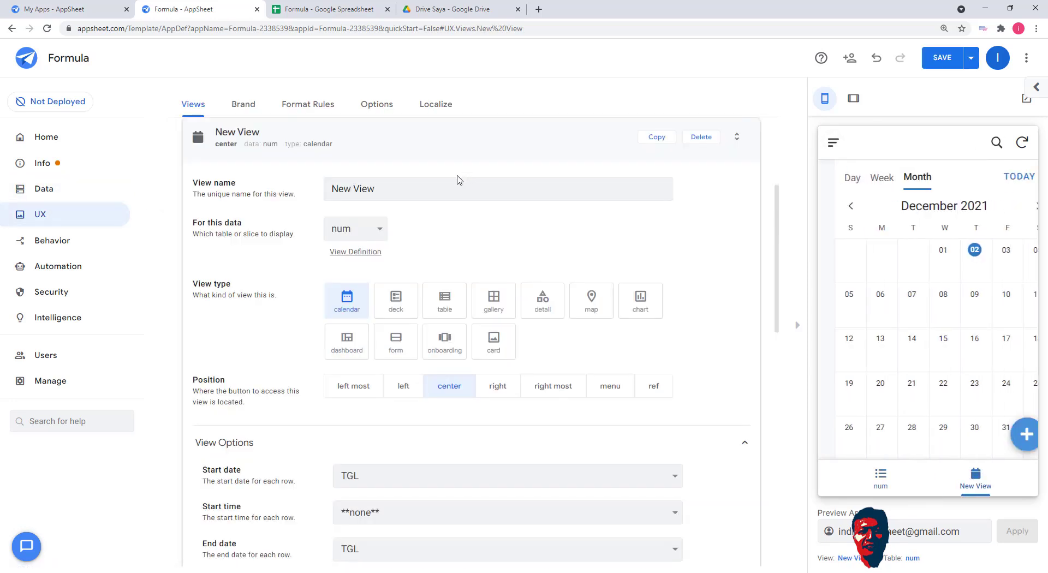
pyautogui.tripleClick(409, 184)
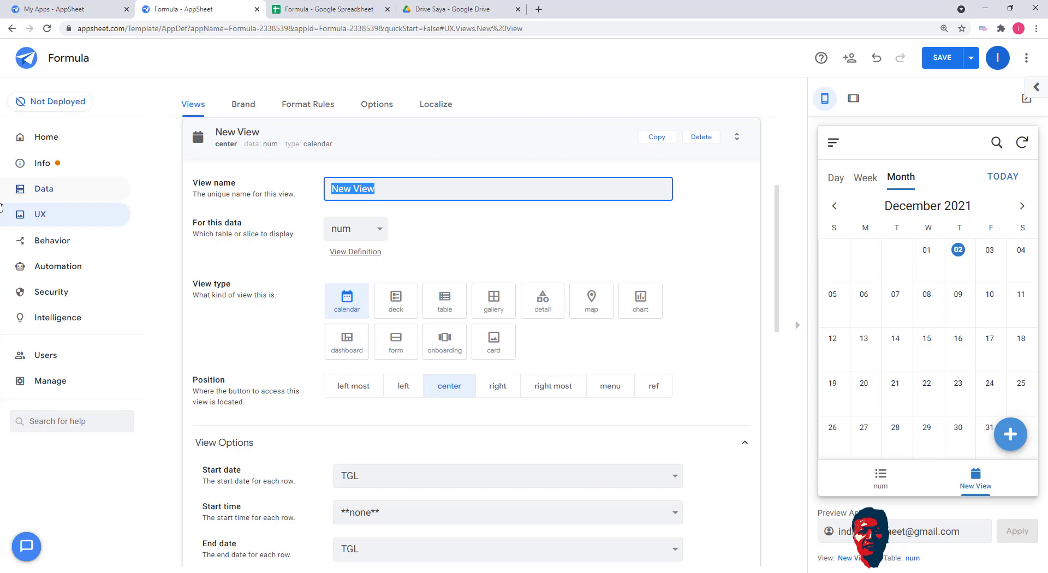
pyautogui.write('TUJUAN')
pyautogui.click(495, 238)
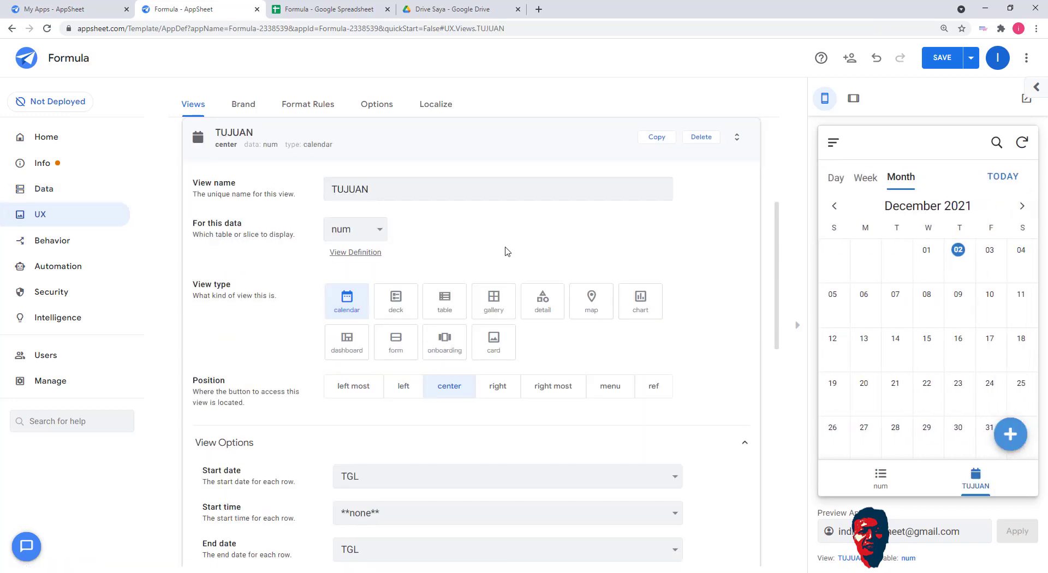
# Set the TUJUAN view's type to detail, comparing it with calendar, and collapse its settings
pyautogui.click(543, 303)
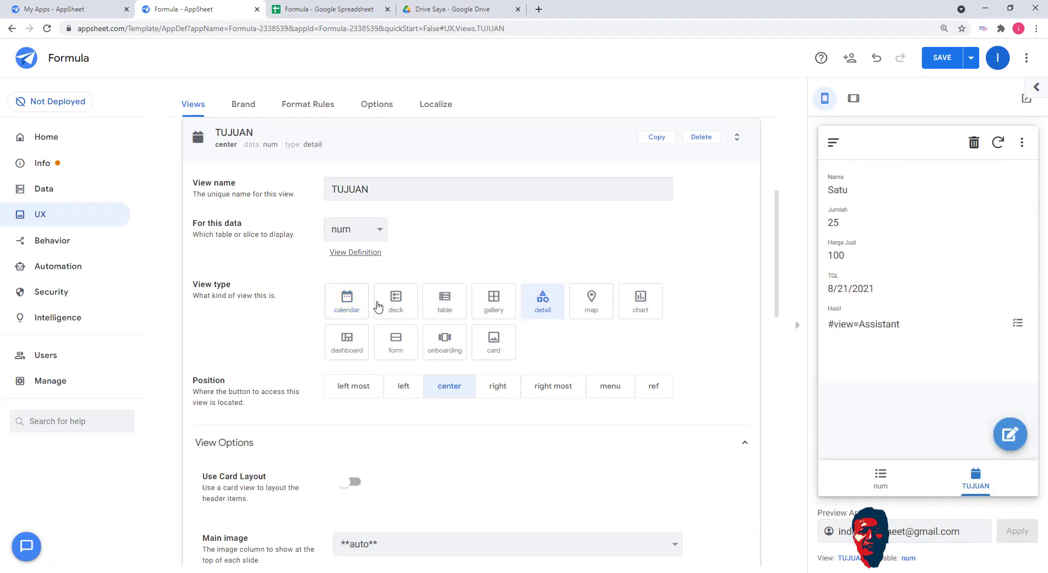
pyautogui.click(347, 305)
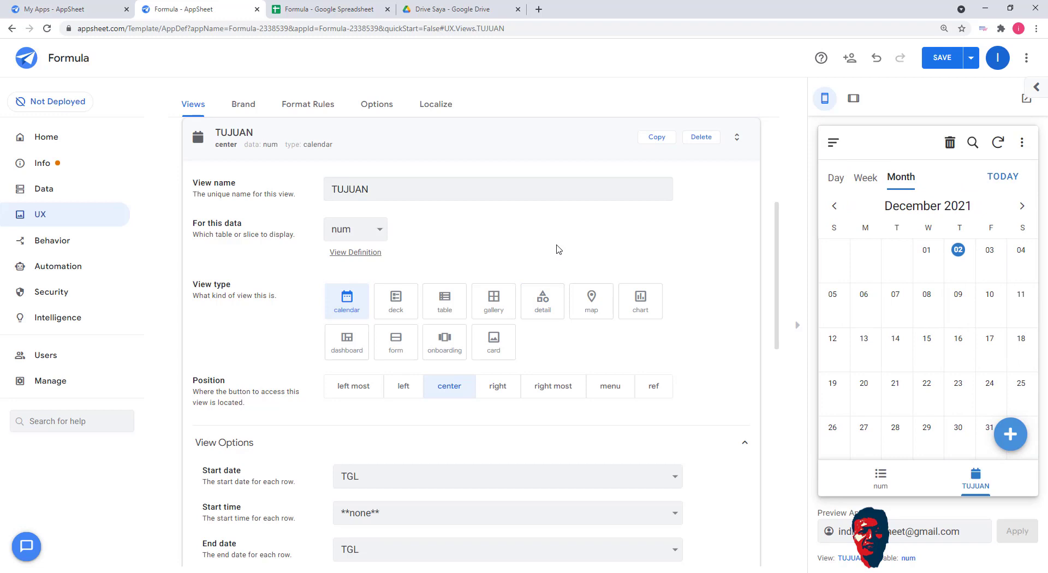
pyautogui.click(543, 300)
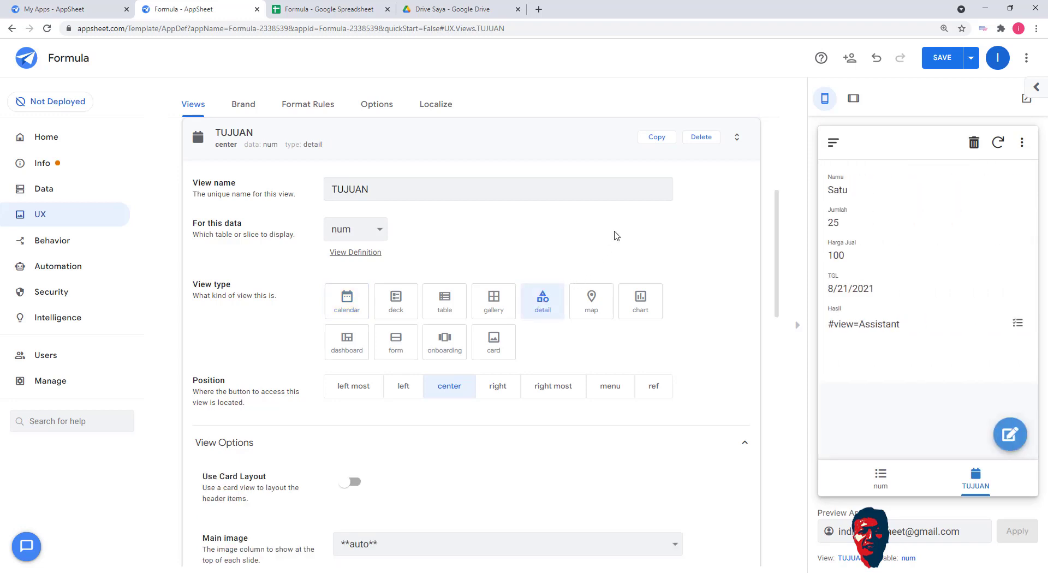
pyautogui.scroll(2, 616, 236)
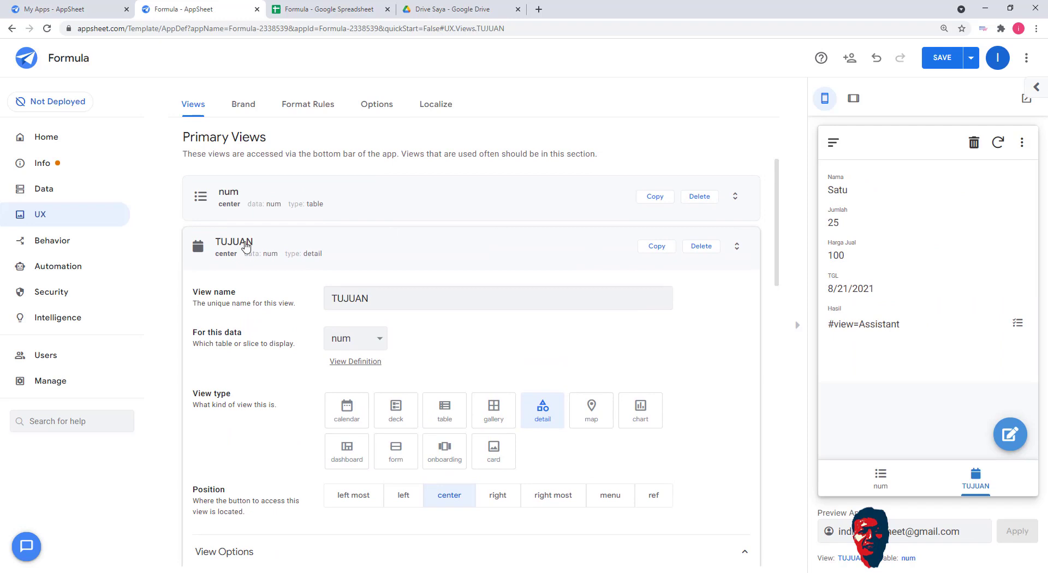
pyautogui.click(242, 244)
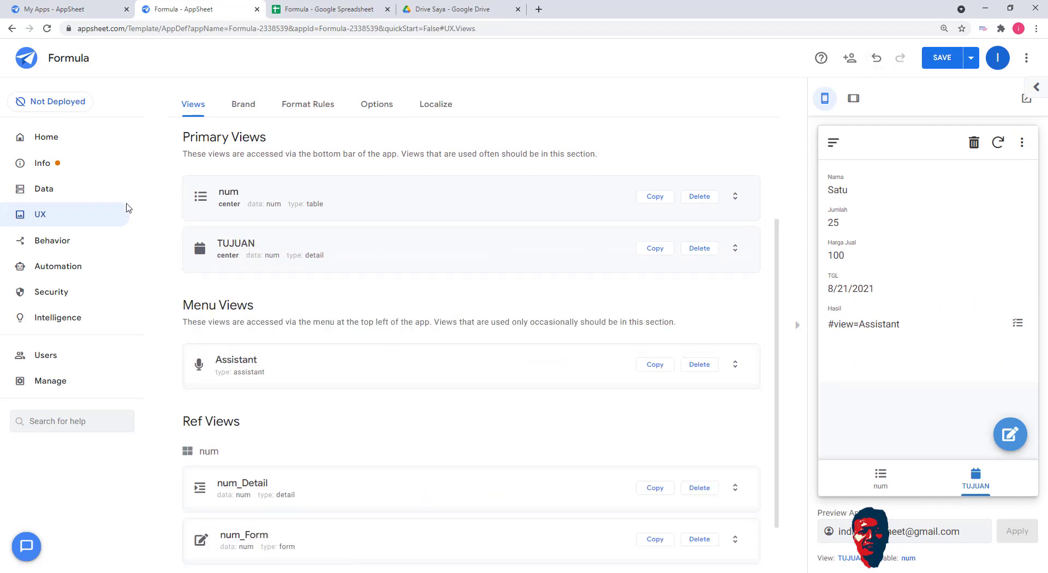
# Change the Hasil column's app formula in the num table to "#view=TUJUAN" and save the app
pyautogui.click(71, 191)
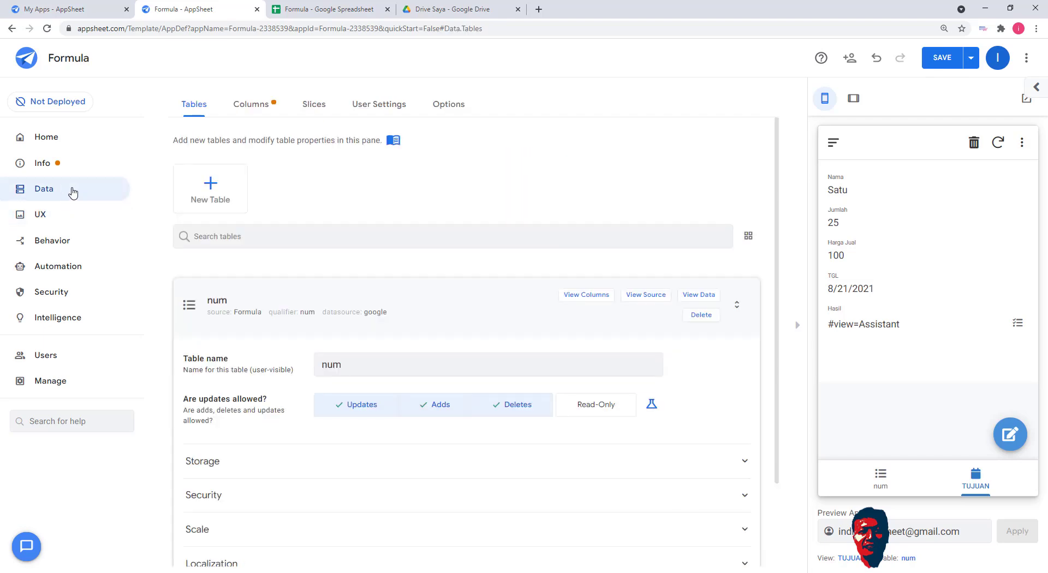
pyautogui.click(251, 104)
pyautogui.scroll(-2, 417, 333)
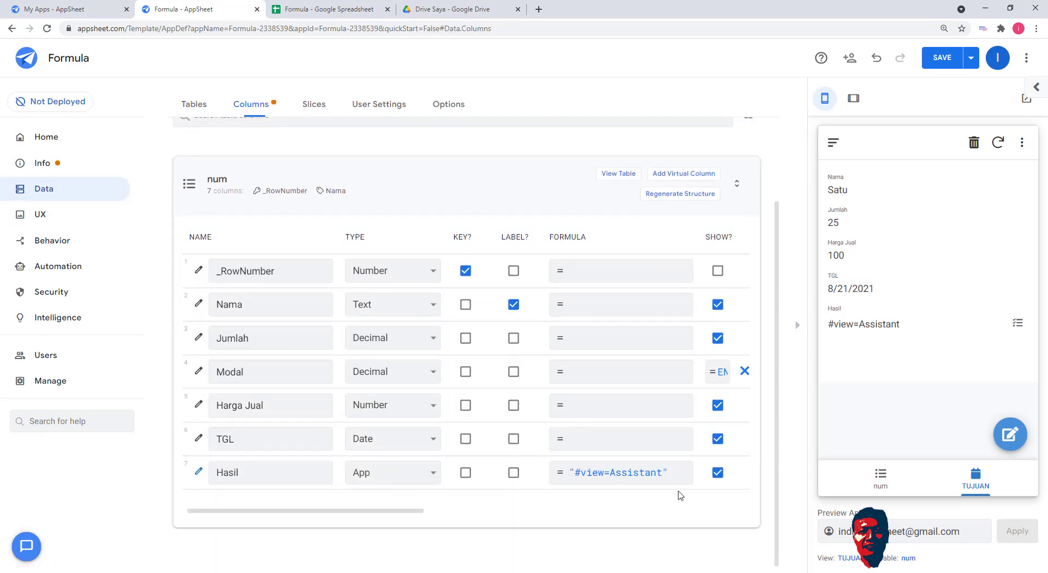
pyautogui.click(623, 474)
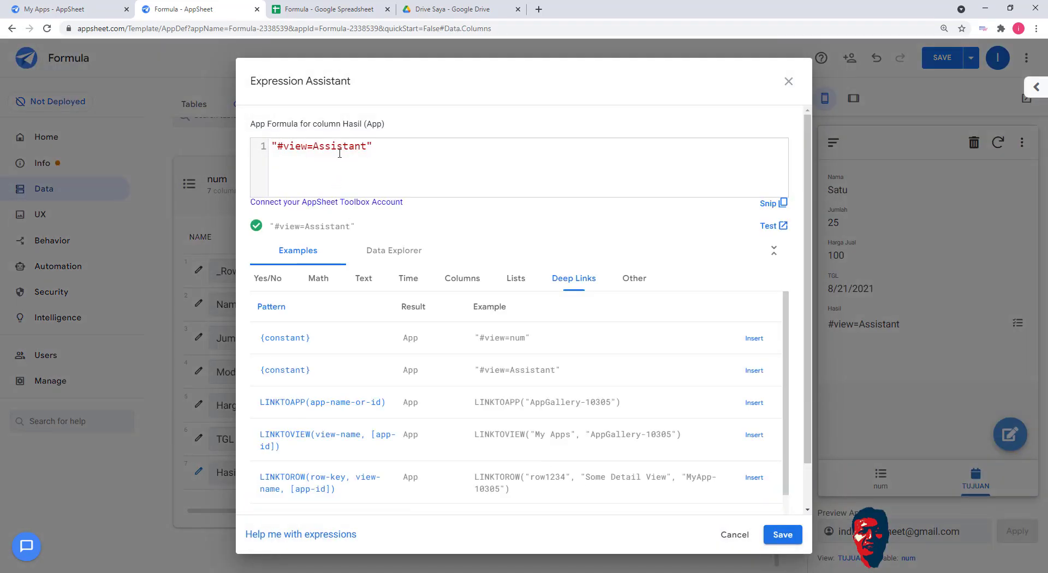
pyautogui.doubleClick(340, 146)
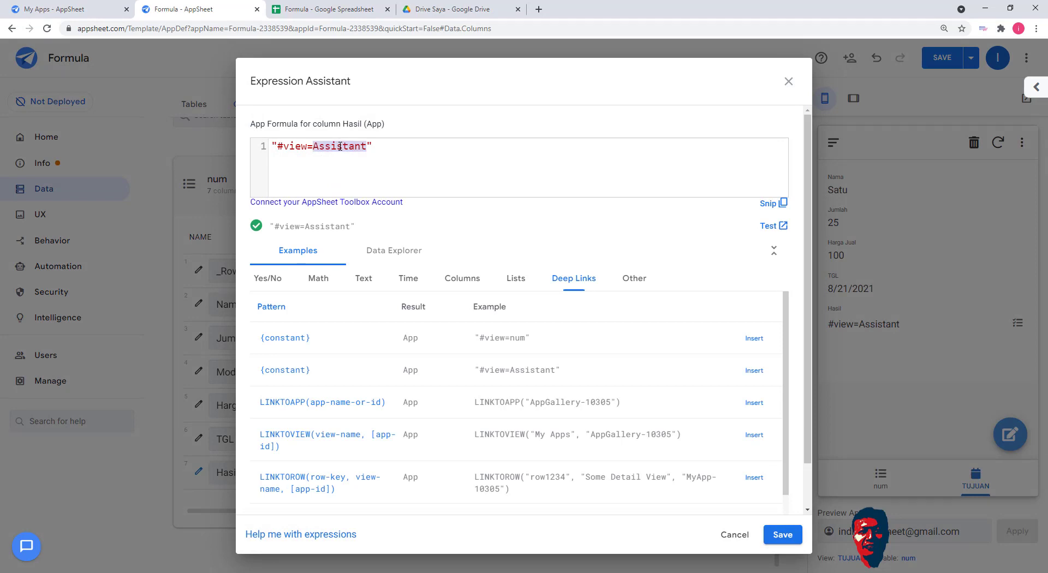
pyautogui.write('TUJUAN')
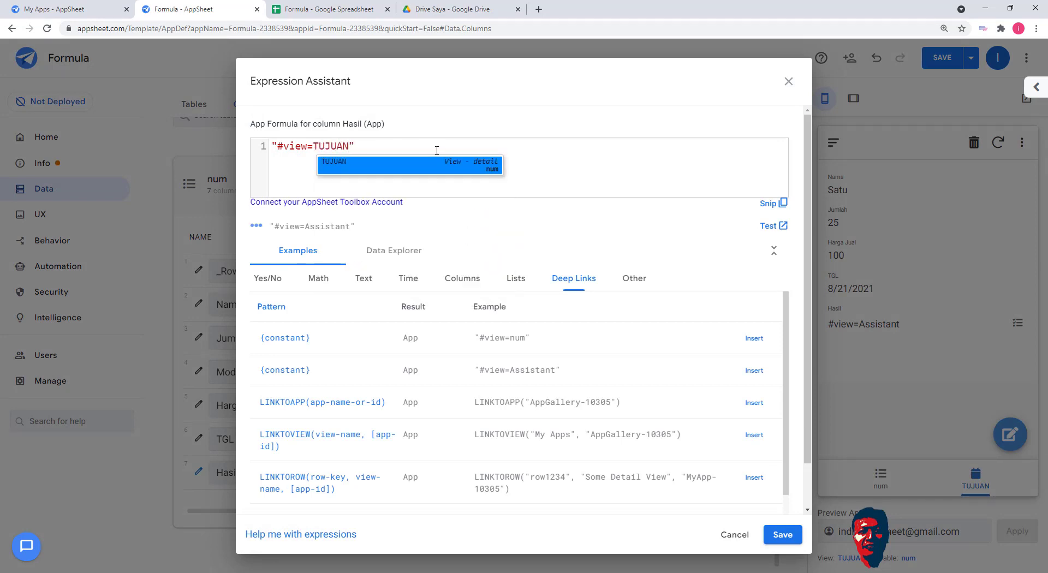
pyautogui.click(549, 142)
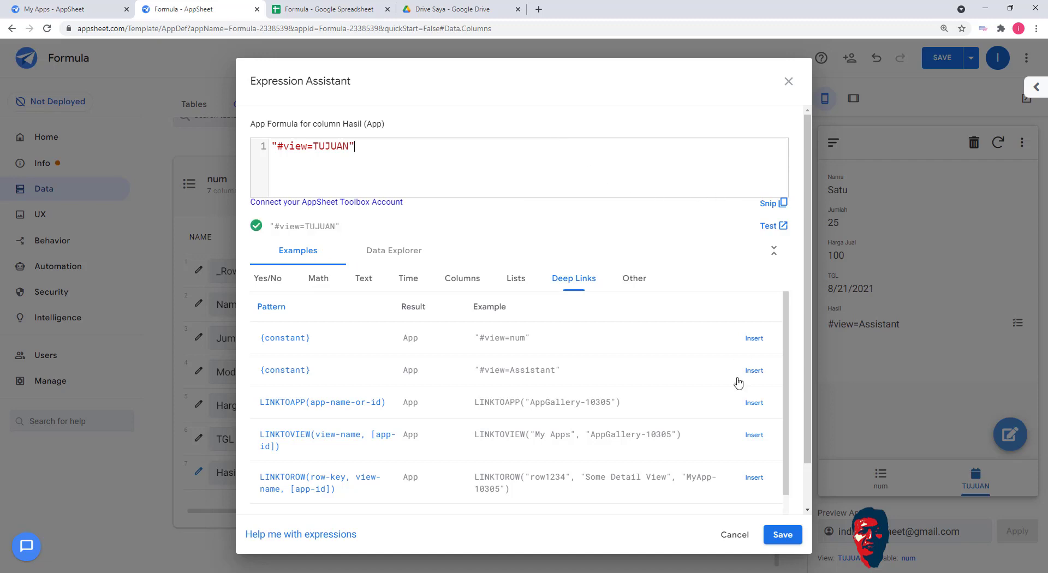
pyautogui.click(783, 534)
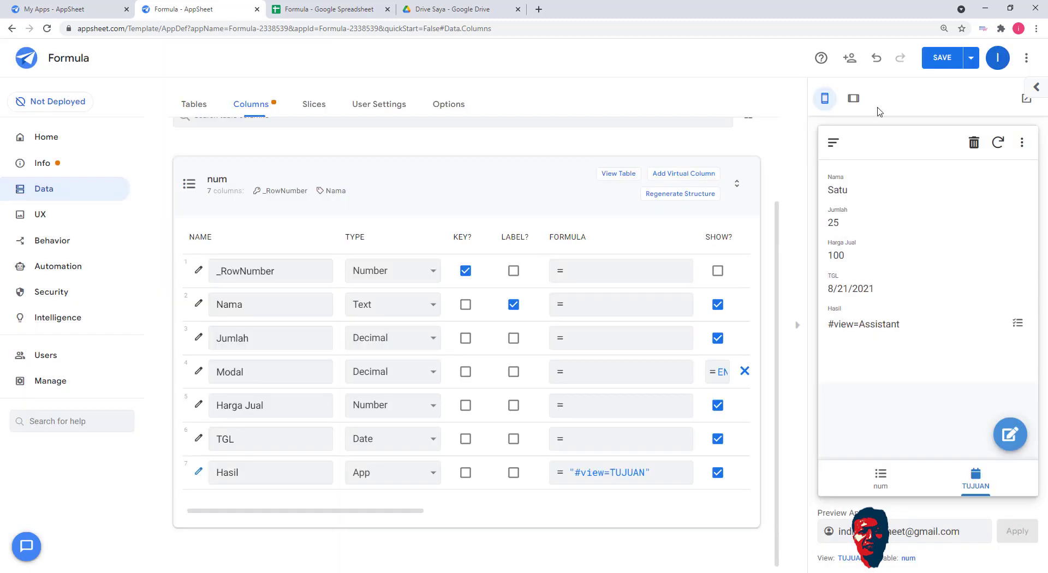
pyautogui.click(953, 60)
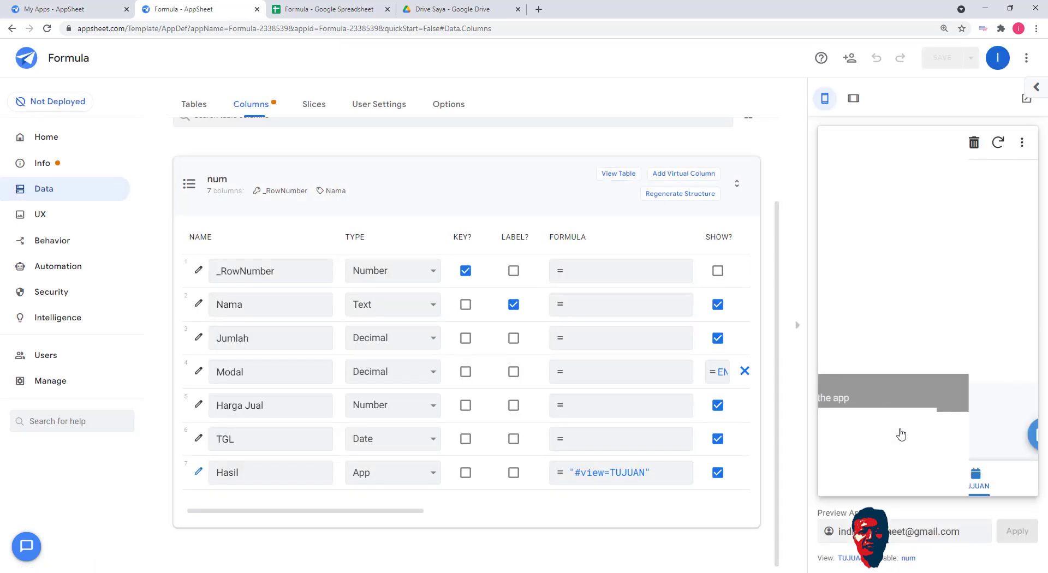
# Test the app links of the Satu and Tiga rows from the num view in the preview, returning to num each time
pyautogui.click(875, 484)
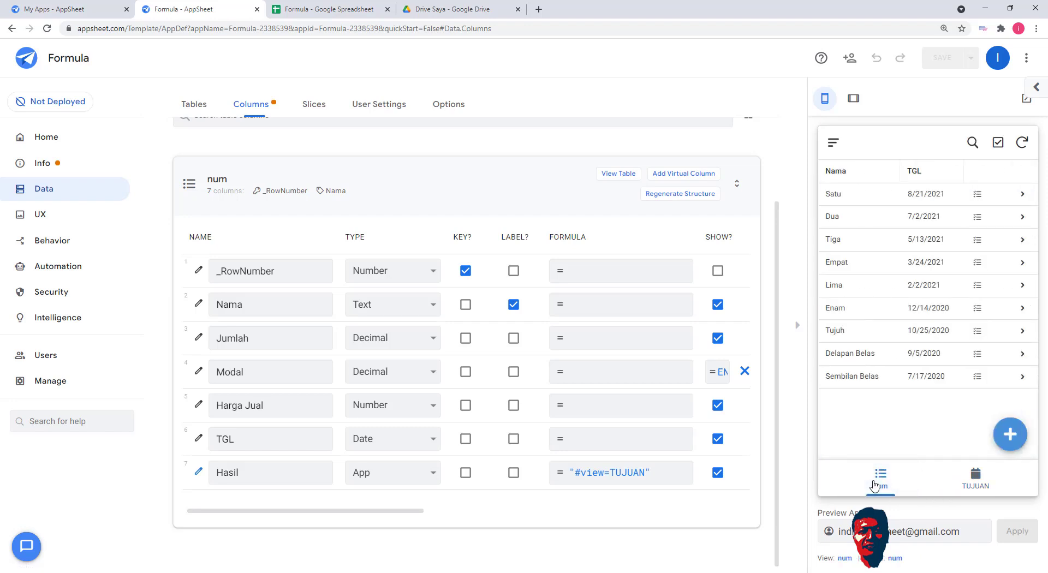
pyautogui.click(978, 196)
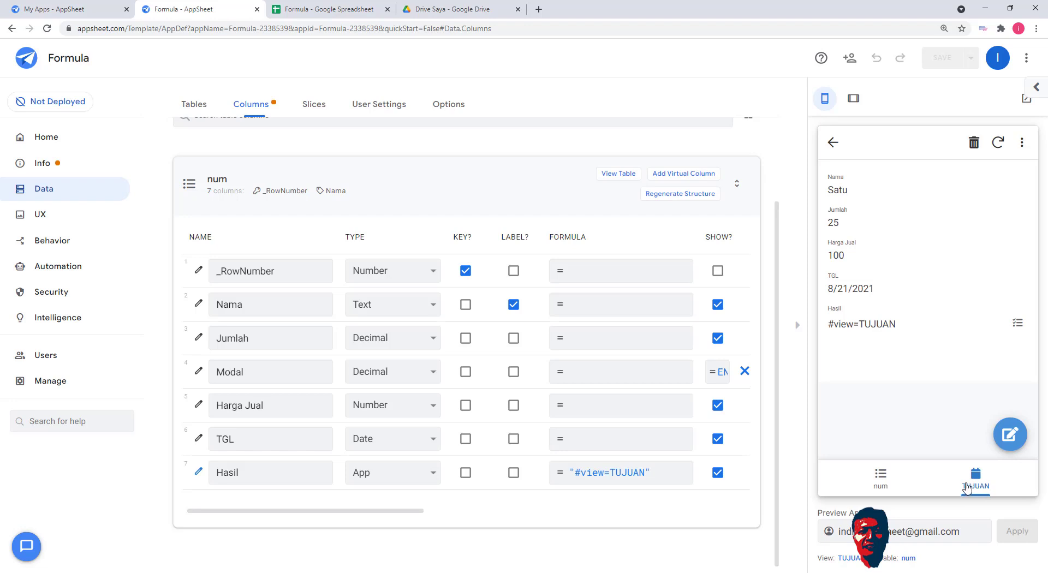
pyautogui.click(882, 483)
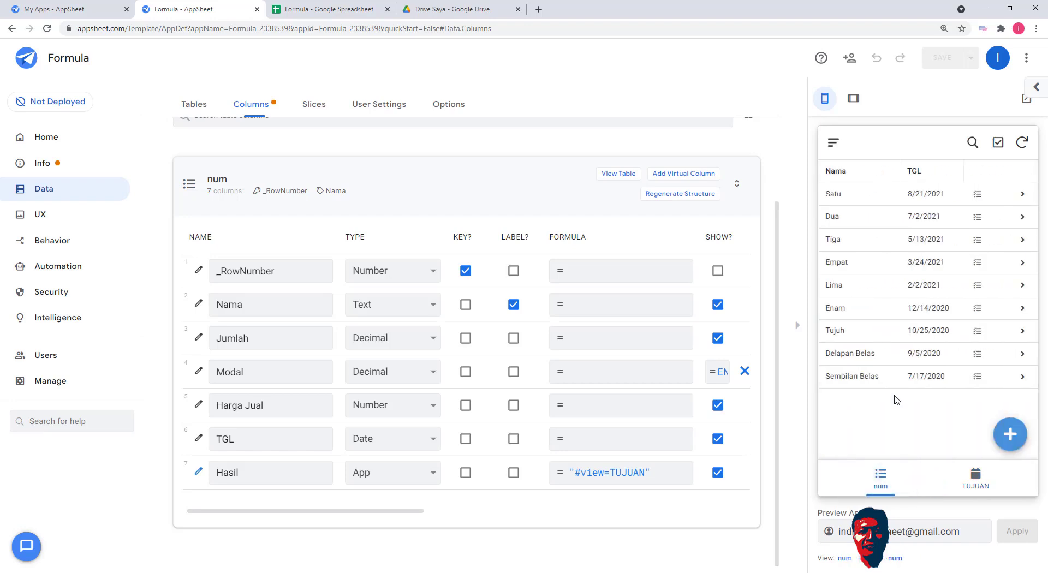
pyautogui.click(978, 239)
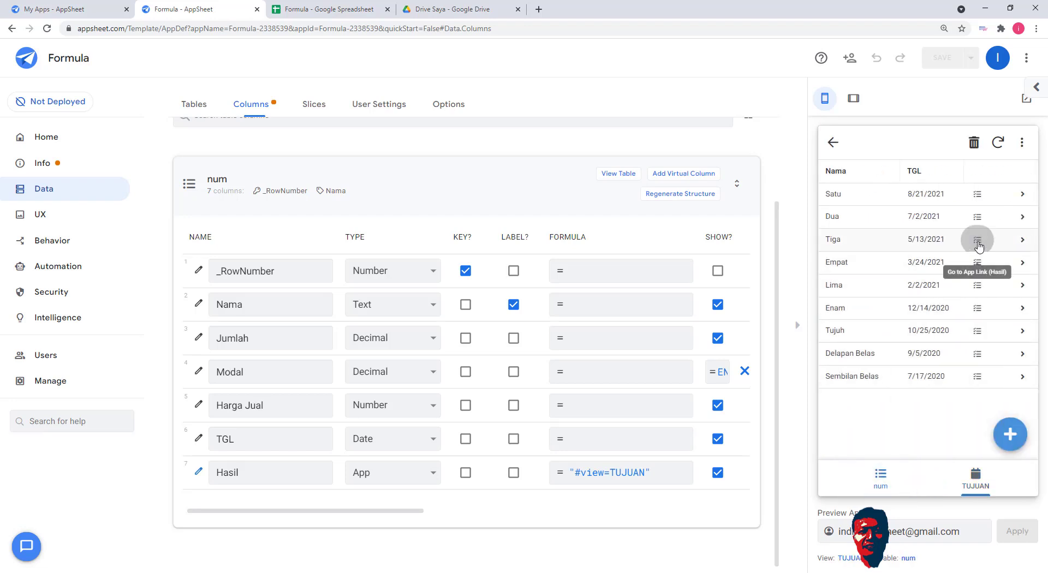
pyautogui.click(885, 473)
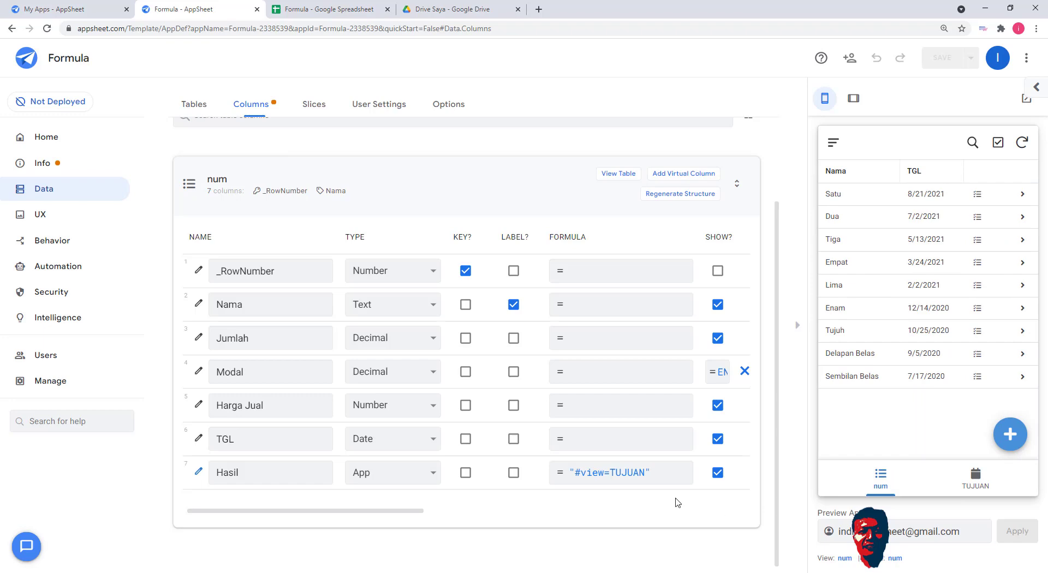
# Reopen the Hasil column's formula and examine the "#view=num" deep link example
pyautogui.click(623, 474)
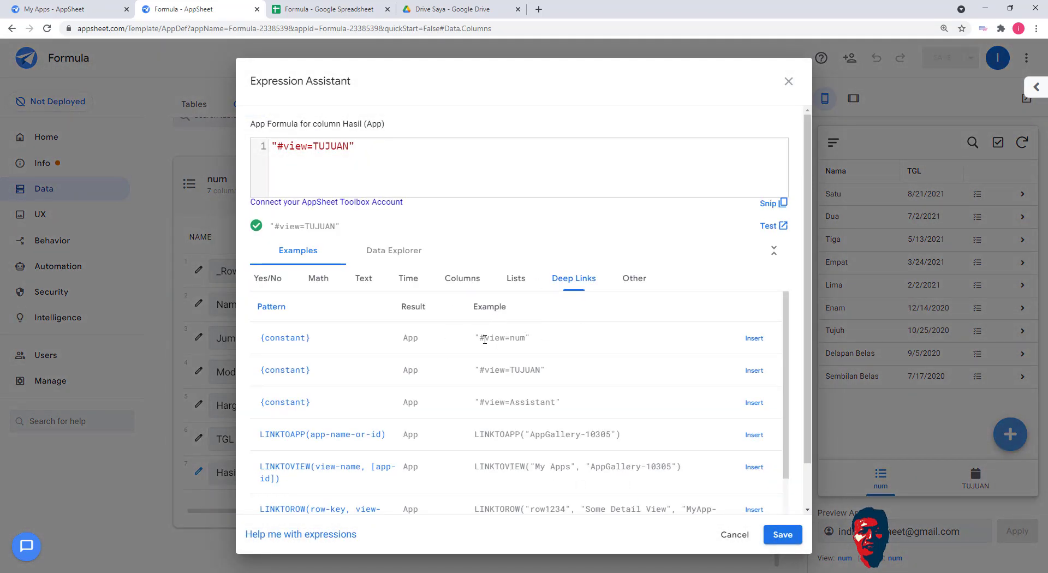
pyautogui.moveTo(484, 340); pyautogui.dragTo(481, 339)
pyautogui.doubleClick(494, 339)
pyautogui.doubleClick(517, 339)
pyautogui.click(356, 148)
# Open the Sample - Superstore app from the My Apps list and copy its app name from the page address
pyautogui.click(87, 8)
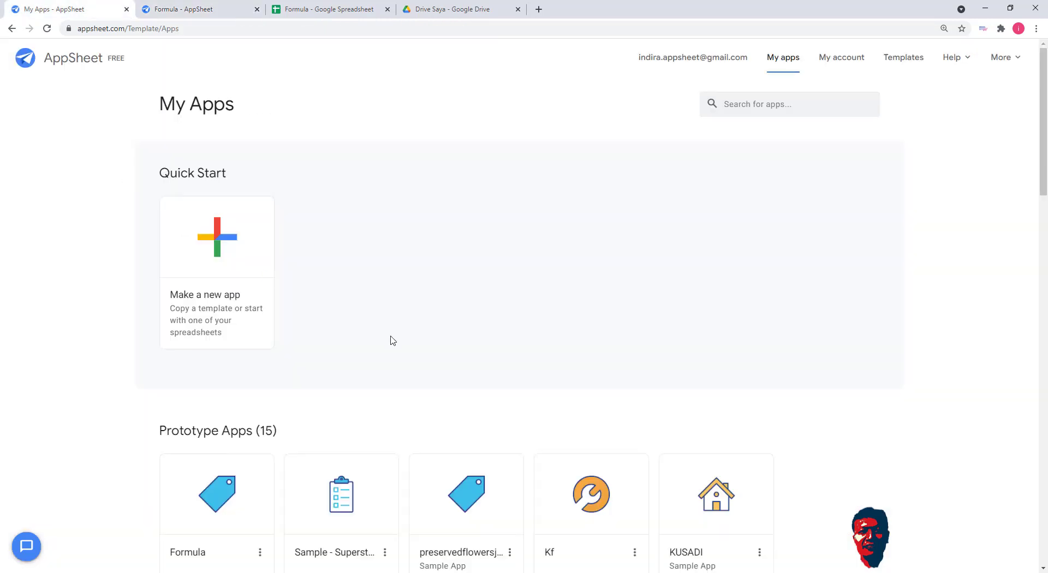
pyautogui.scroll(-3, 421, 368)
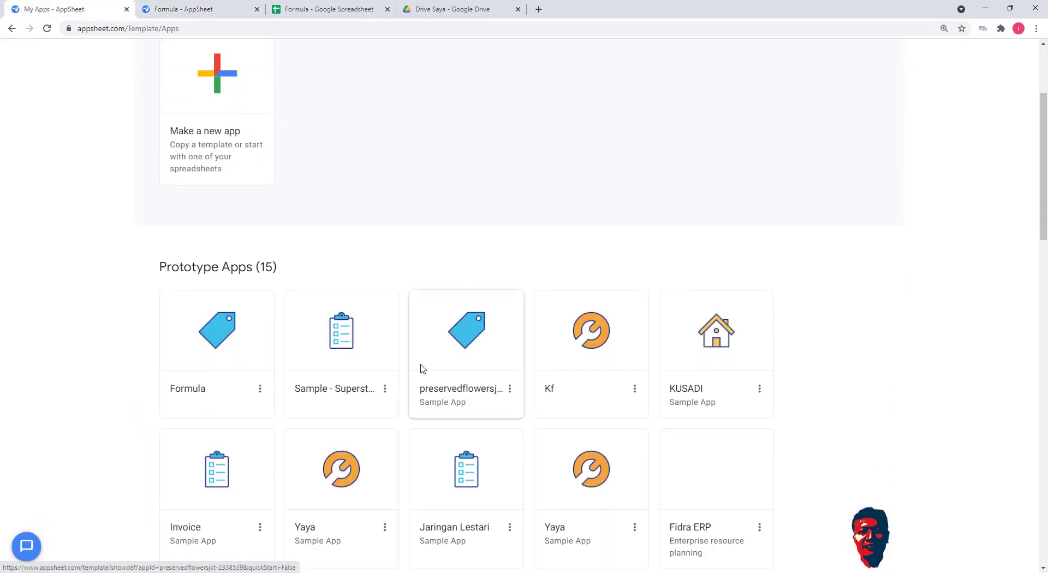
pyautogui.click(346, 393)
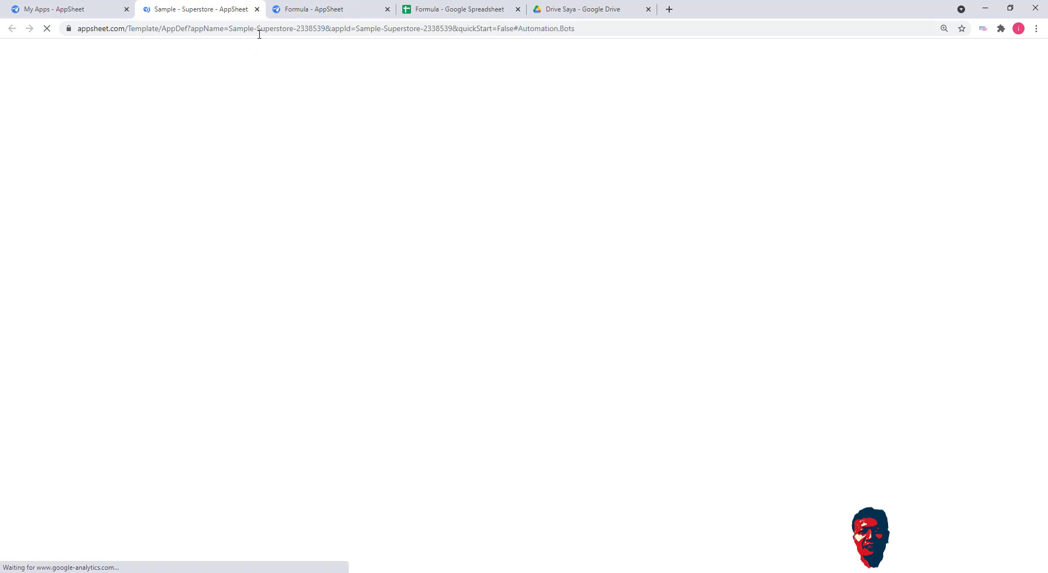
pyautogui.moveTo(229, 27); pyautogui.dragTo(326, 30)
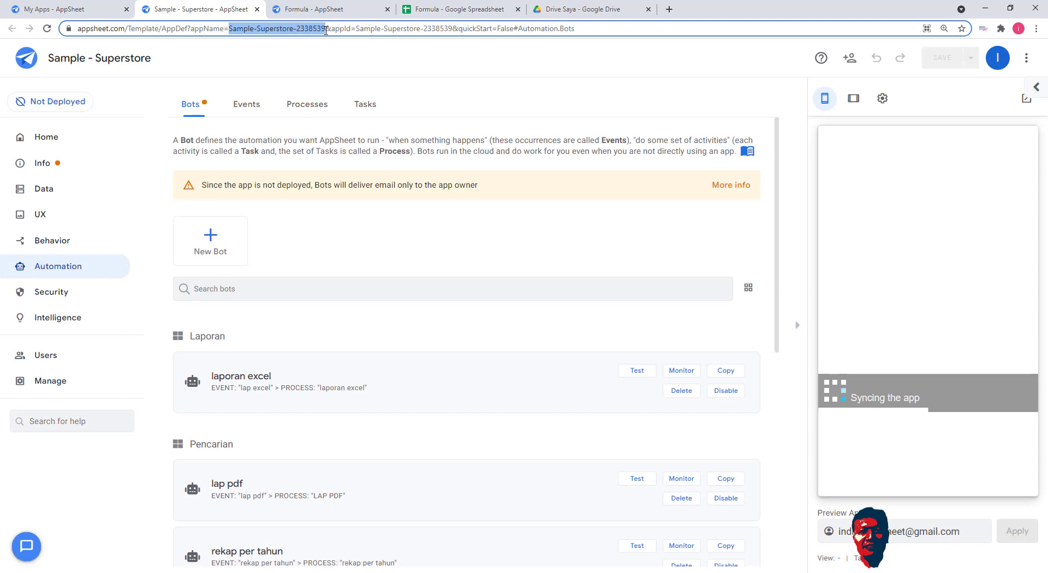
pyautogui.rightClick(319, 30)
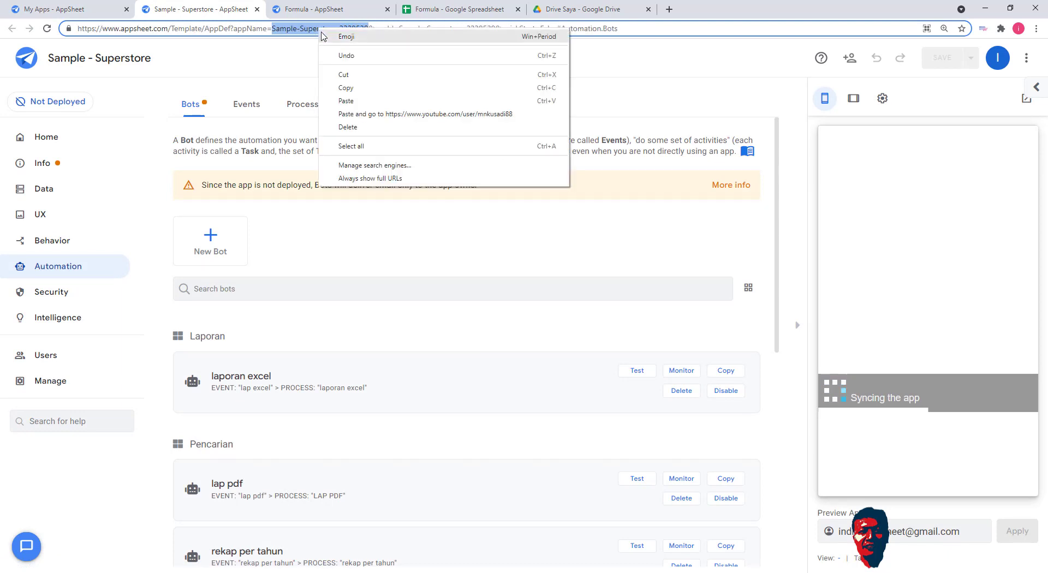
pyautogui.click(354, 89)
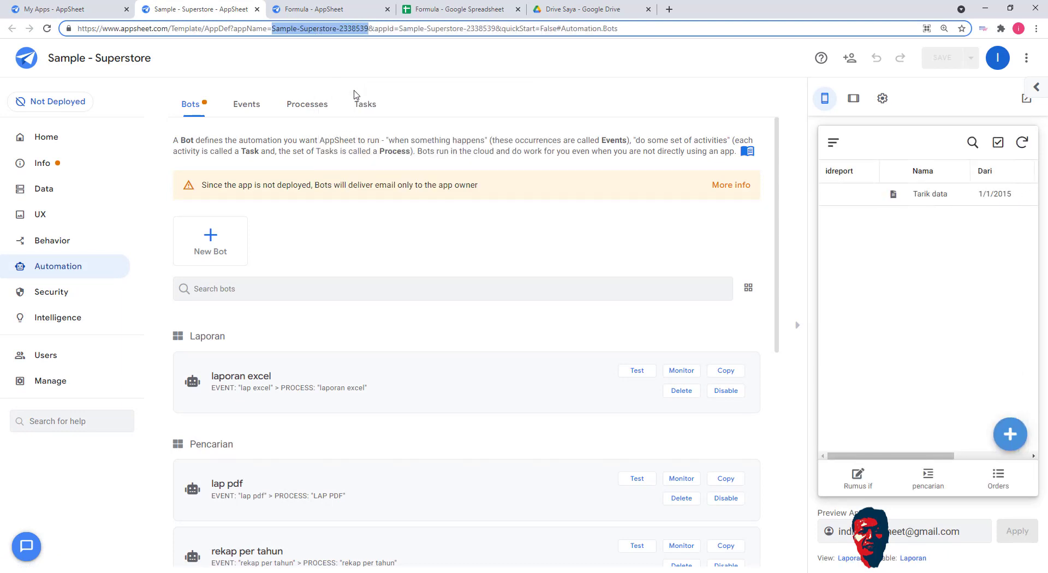
# Return to the Formula app and replace the Hasil column's formula with the LINKTOAPP example
pyautogui.click(326, 10)
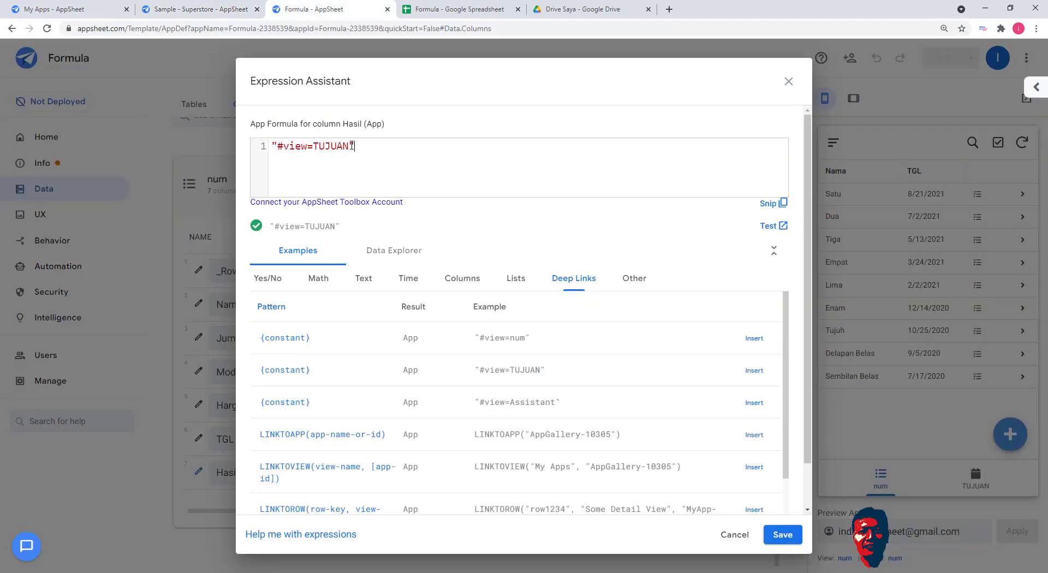
pyautogui.moveTo(356, 146); pyautogui.dragTo(250, 151)
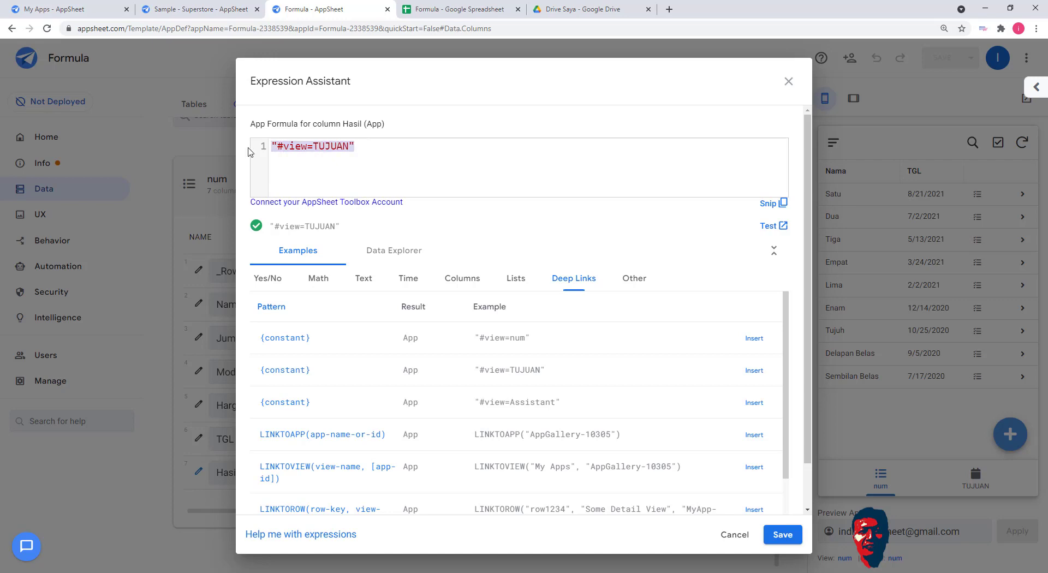
pyautogui.press('BackSpace')
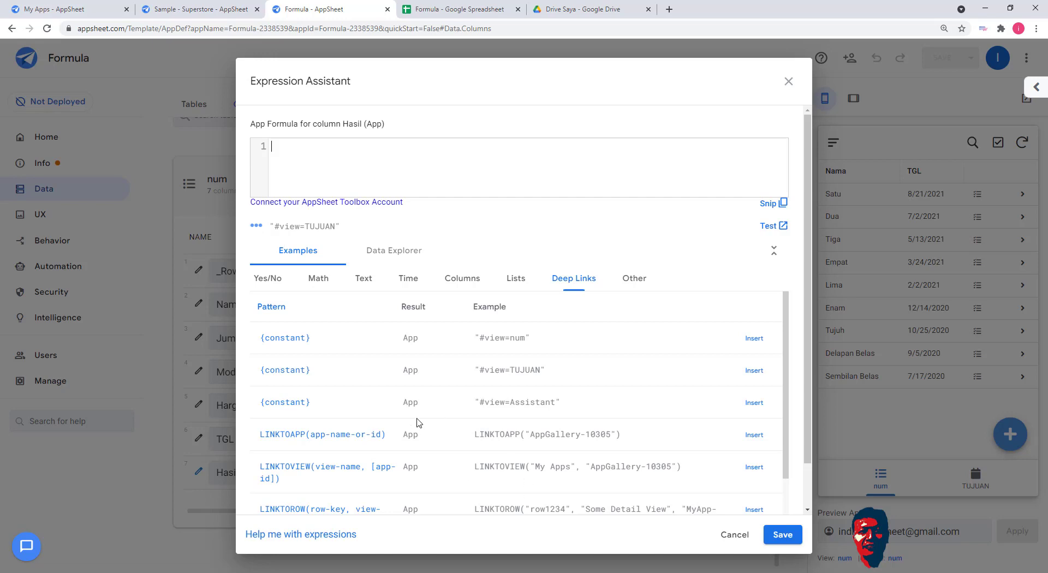
pyautogui.click(755, 435)
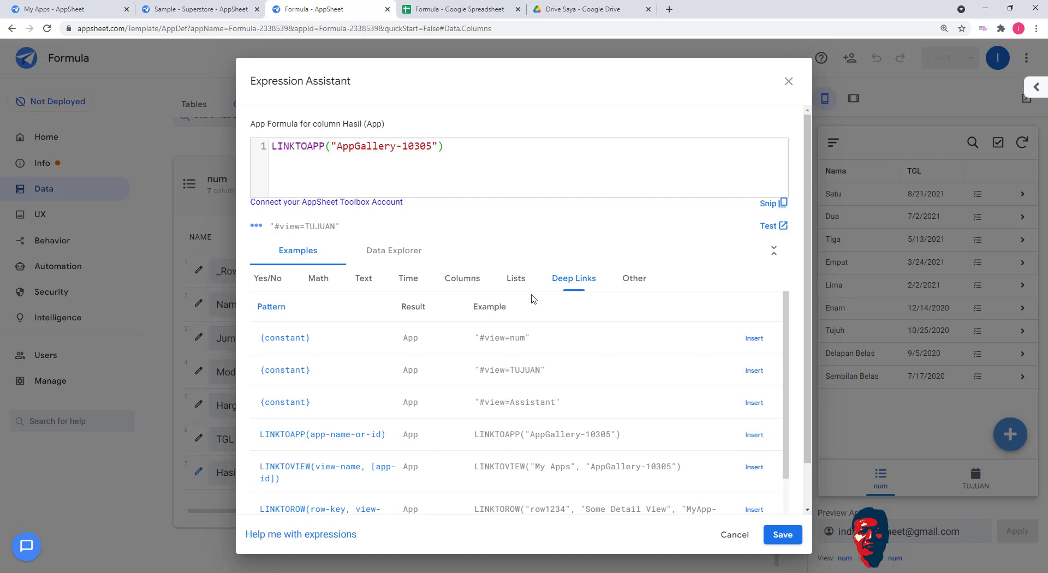
# Replace the "AppGallery-10305" argument with the copied Sample-Superstore app name, then save the formula and the app
pyautogui.moveTo(432, 147); pyautogui.dragTo(335, 146)
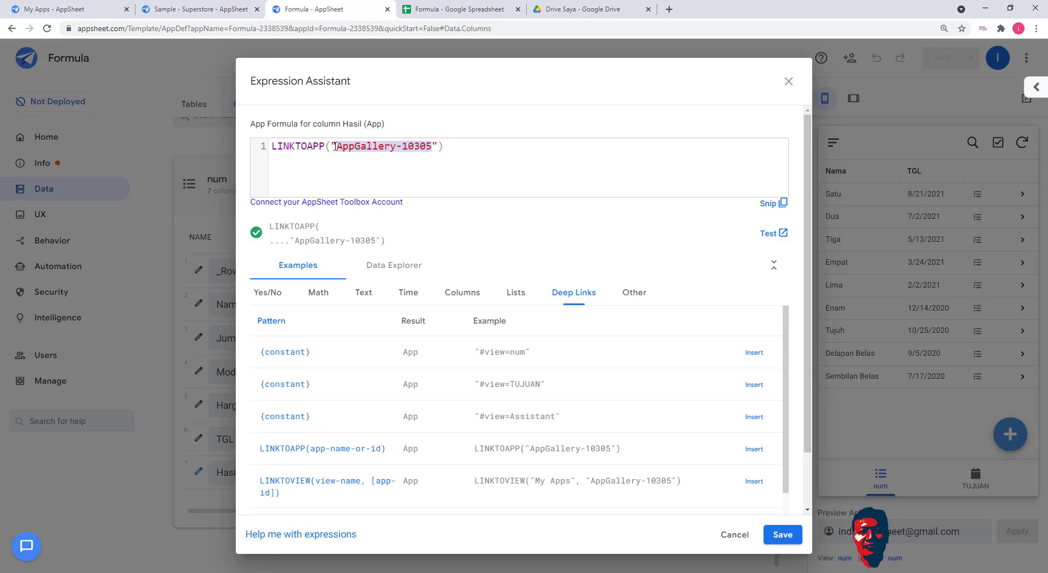
pyautogui.hotkey('ctrl', 'v')
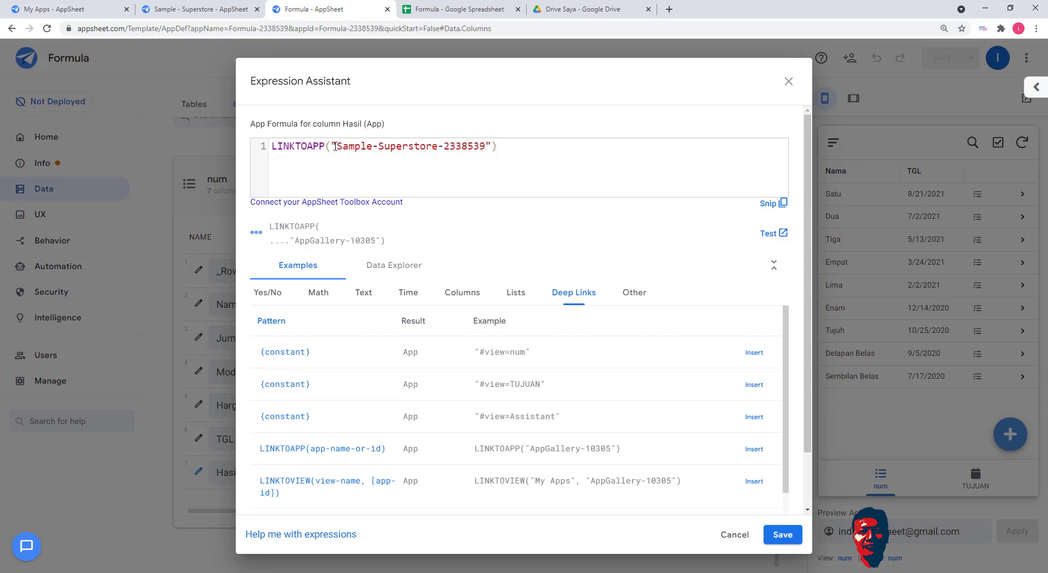
pyautogui.click(536, 164)
pyautogui.click(781, 540)
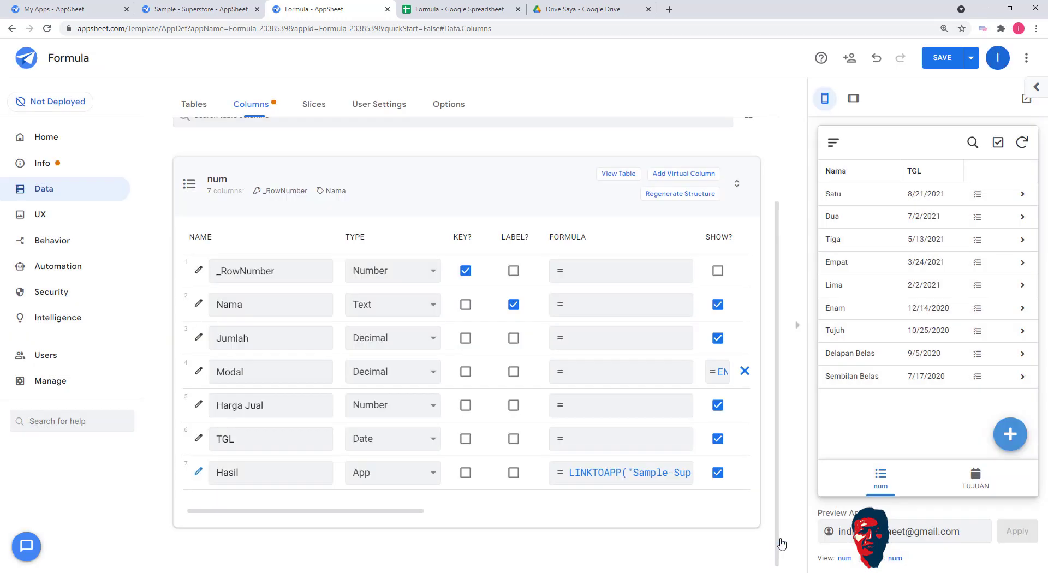
pyautogui.click(938, 66)
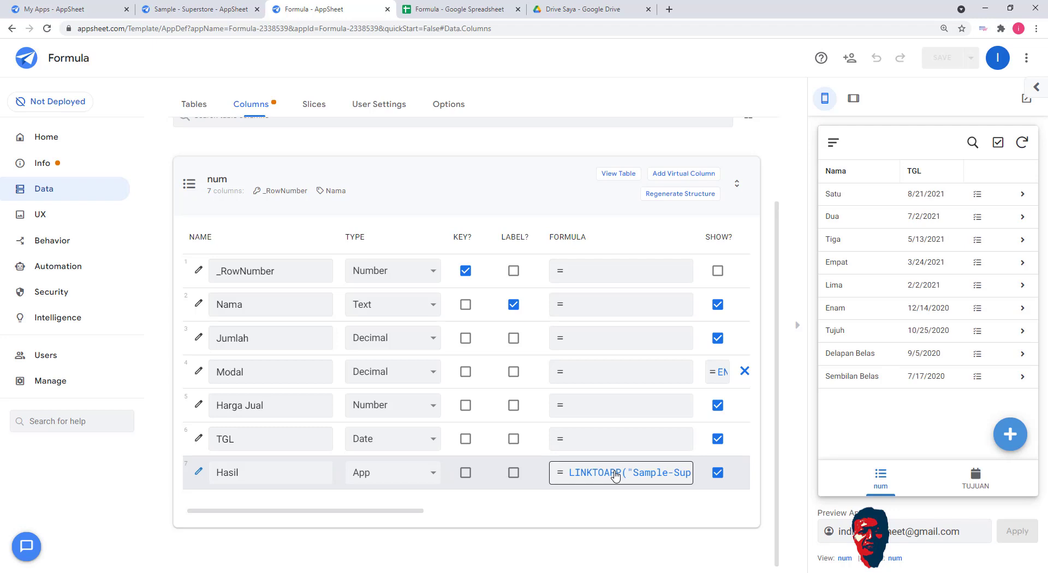
# Test the Satu row's app link in the preview and view the linked app's pencarian and Rumus if views
pyautogui.click(979, 196)
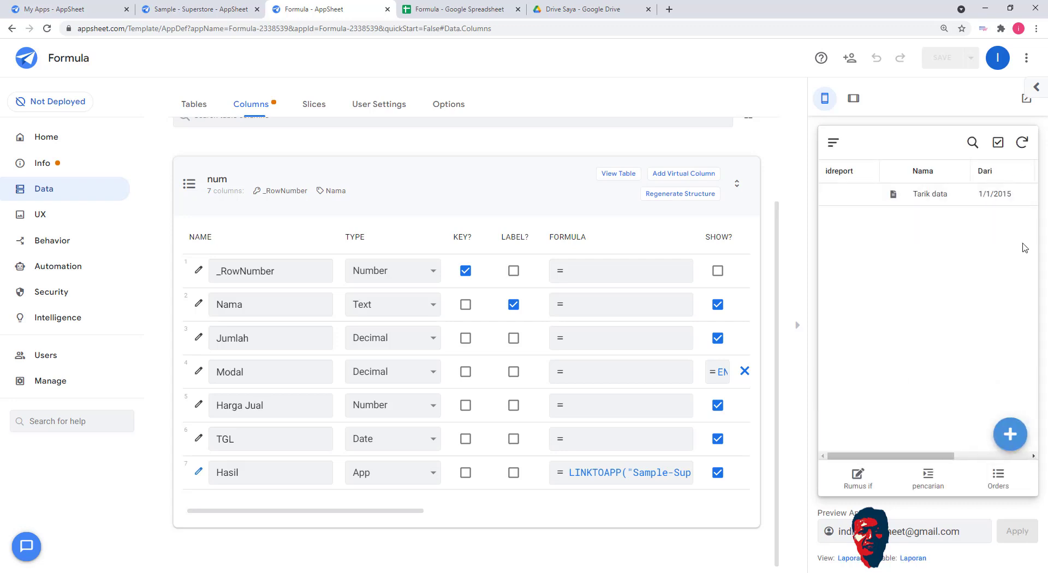
pyautogui.click(915, 484)
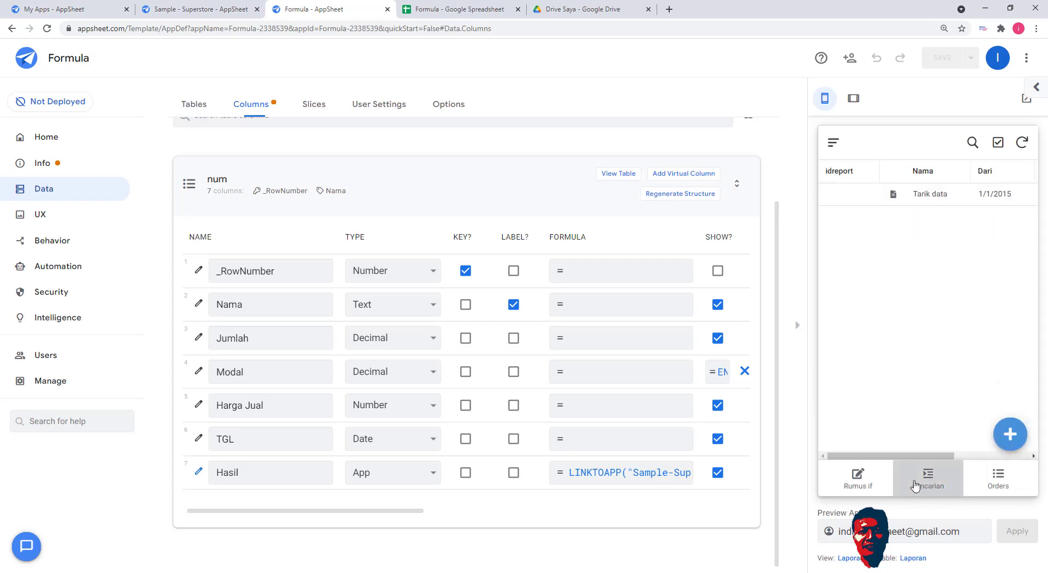
pyautogui.click(863, 483)
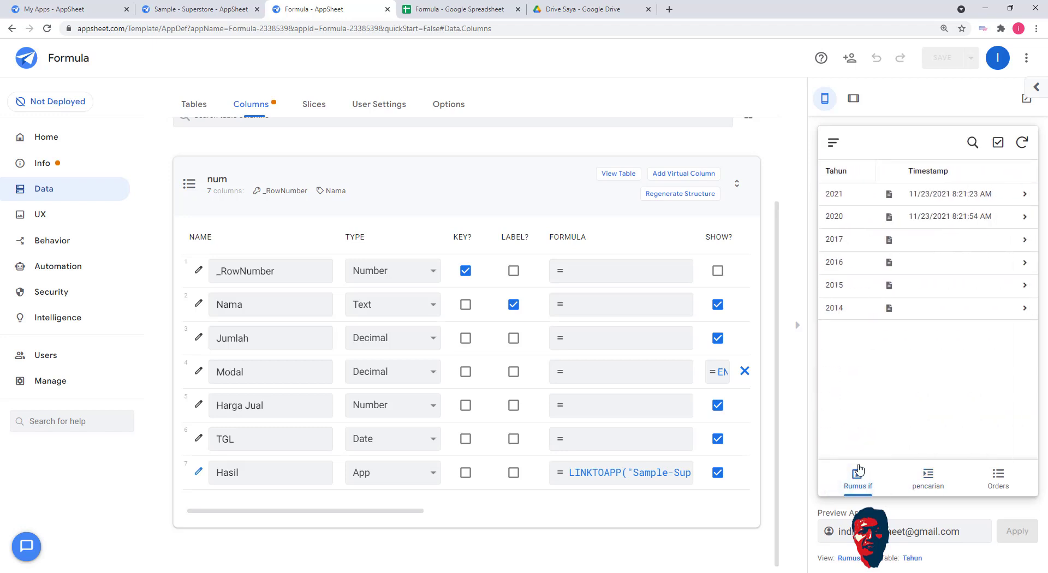
# Reopen the Hasil column's formula and examine its LINKTOAPP expression, checking the TGL data in the Formula spreadsheet
pyautogui.click(589, 473)
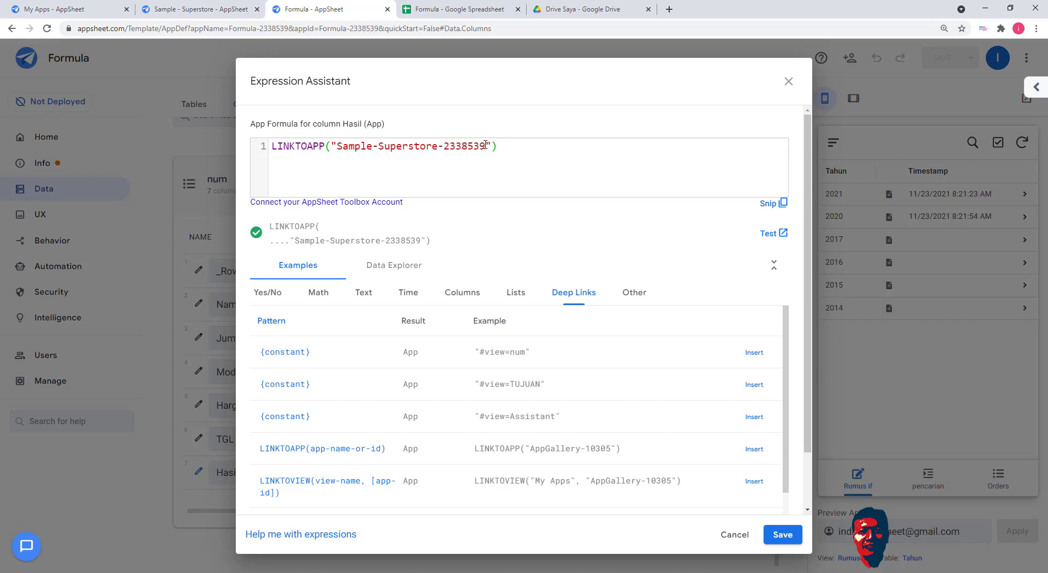
pyautogui.moveTo(486, 145); pyautogui.dragTo(339, 146)
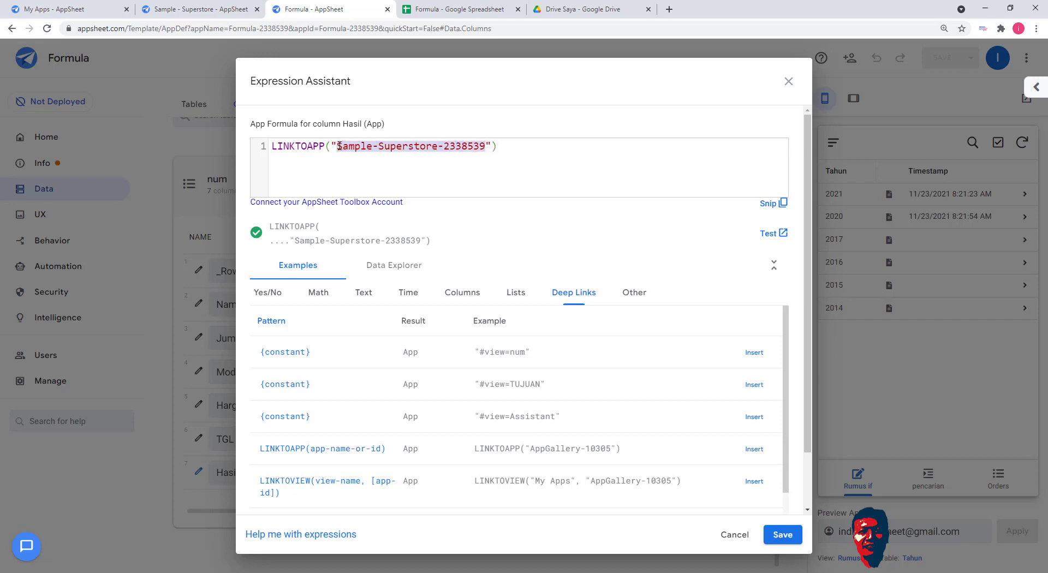
pyautogui.click(458, 11)
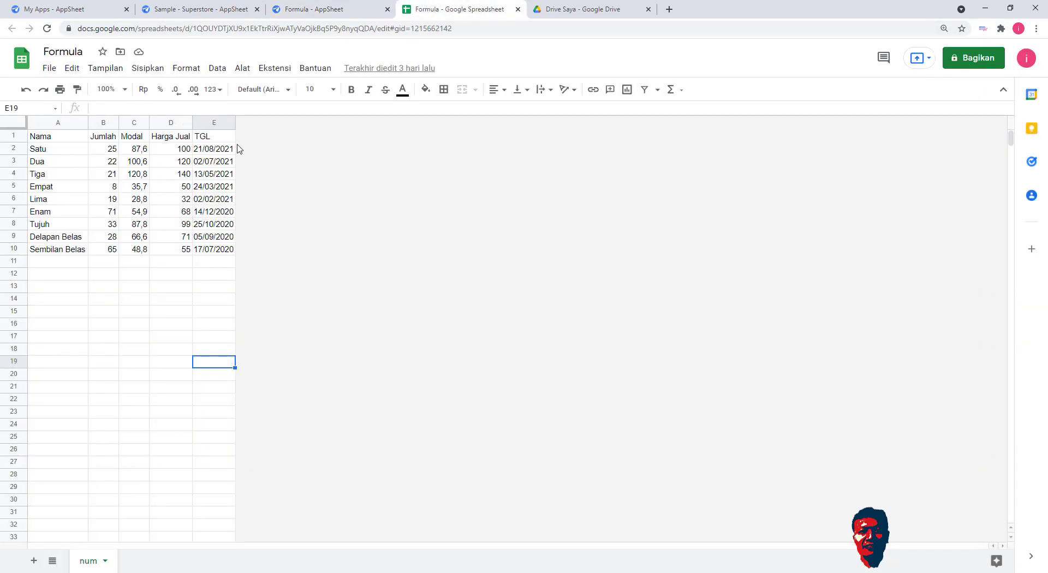
pyautogui.click(218, 151)
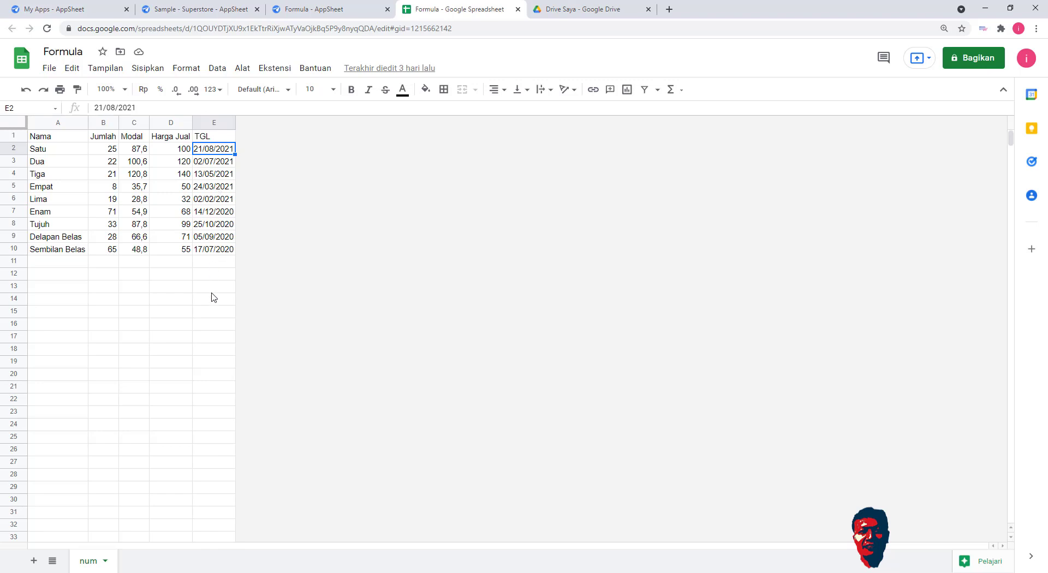
pyautogui.click(330, 11)
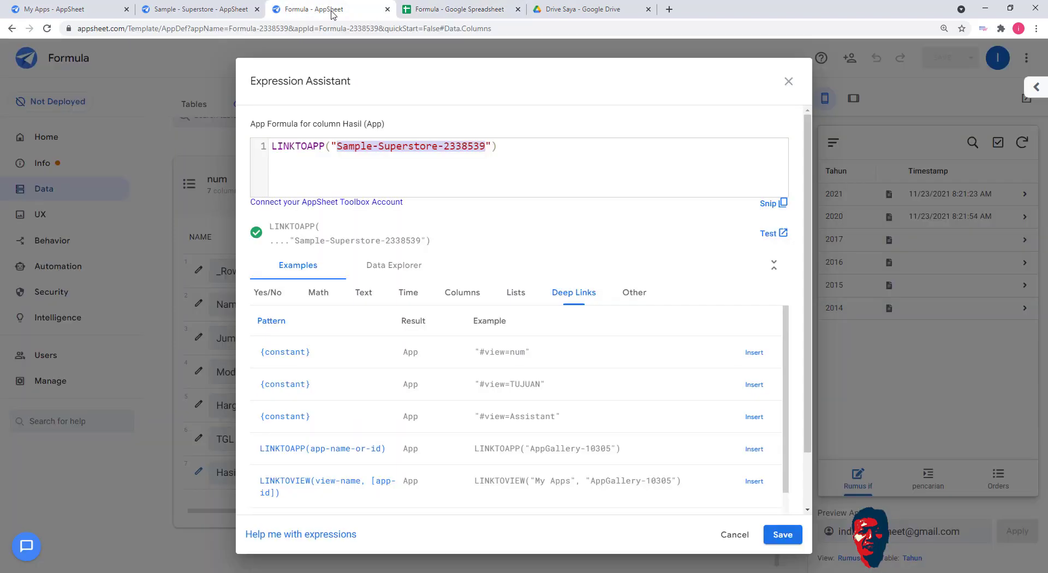
pyautogui.doubleClick(374, 124)
pyautogui.doubleClick(292, 146)
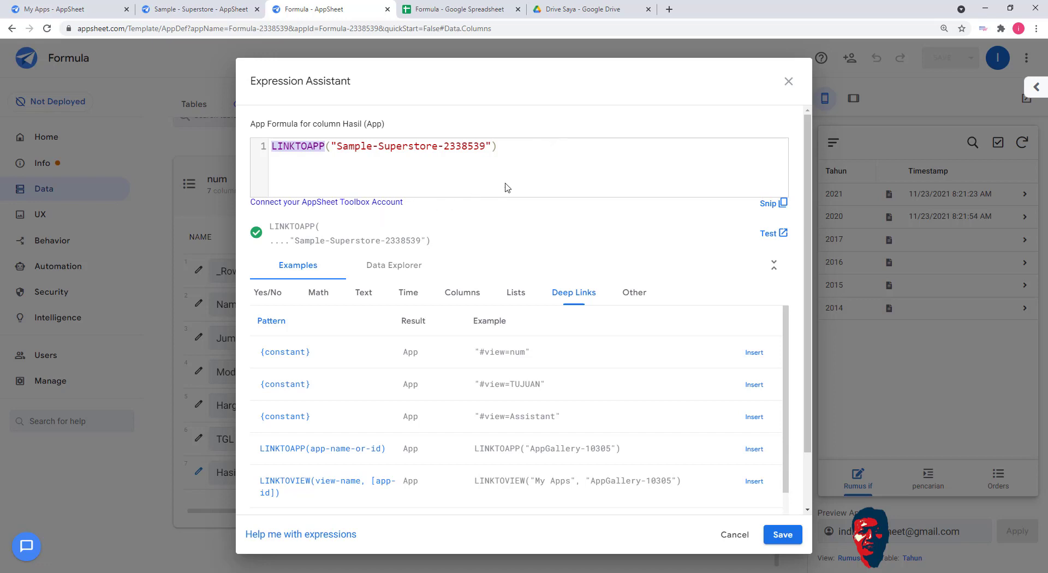
pyautogui.click(528, 184)
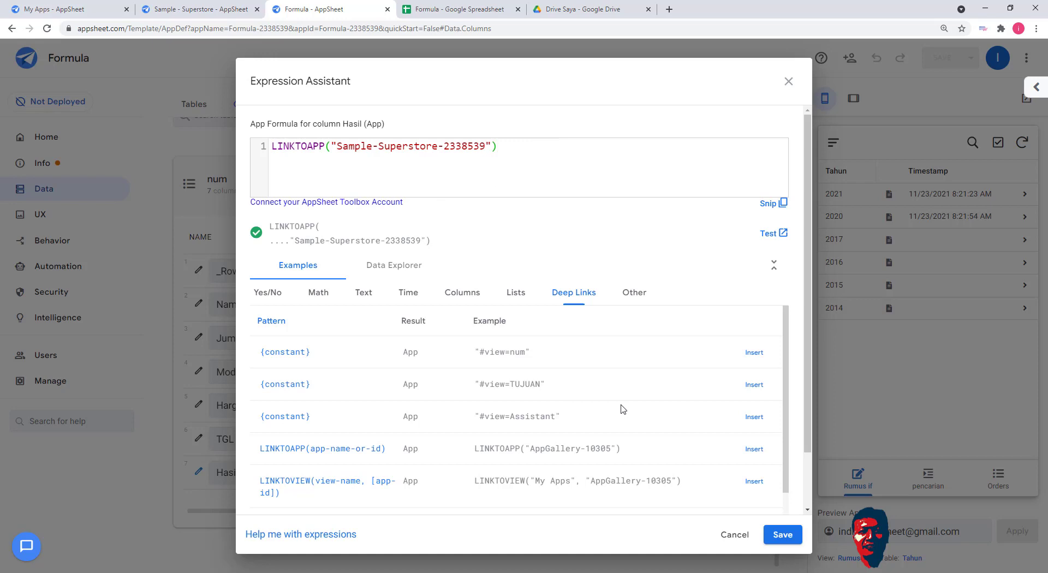
# Add "rumus if" as the first argument of the Hasil formula, before the Sample-Superstore app name
pyautogui.scroll(-2, 623, 409)
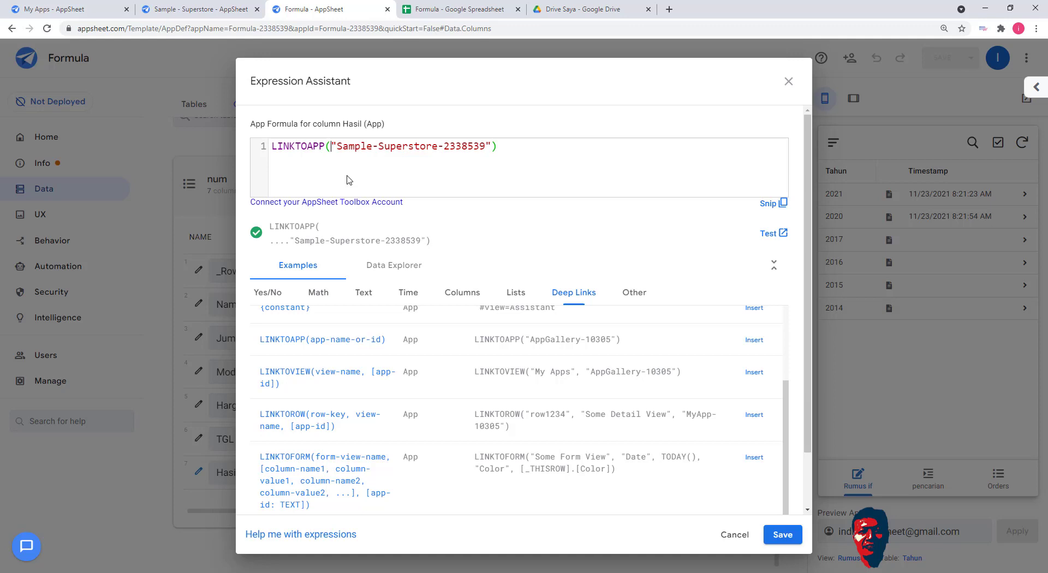
pyautogui.write('"')
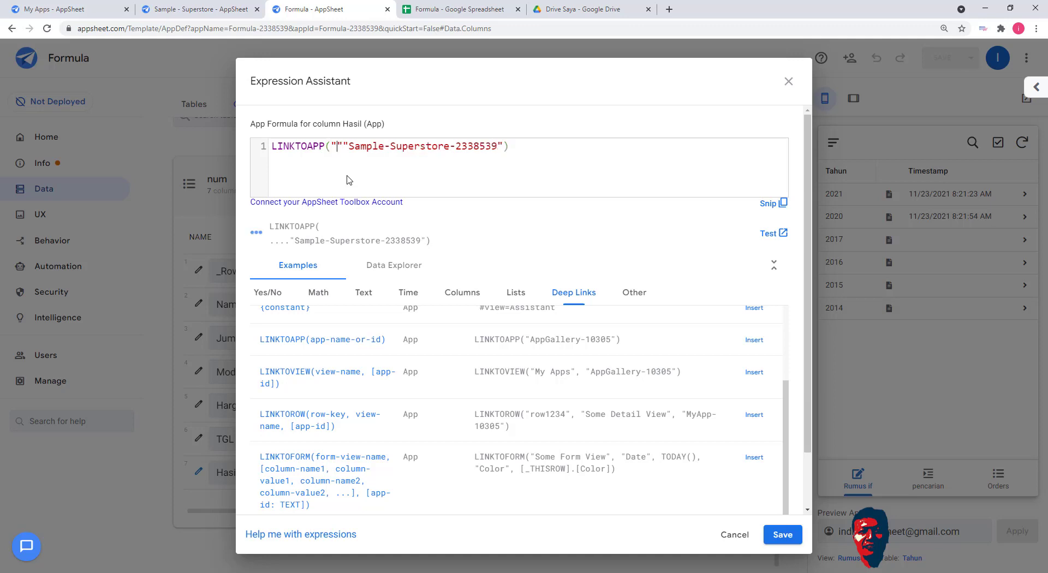
pyautogui.write('rumus ')
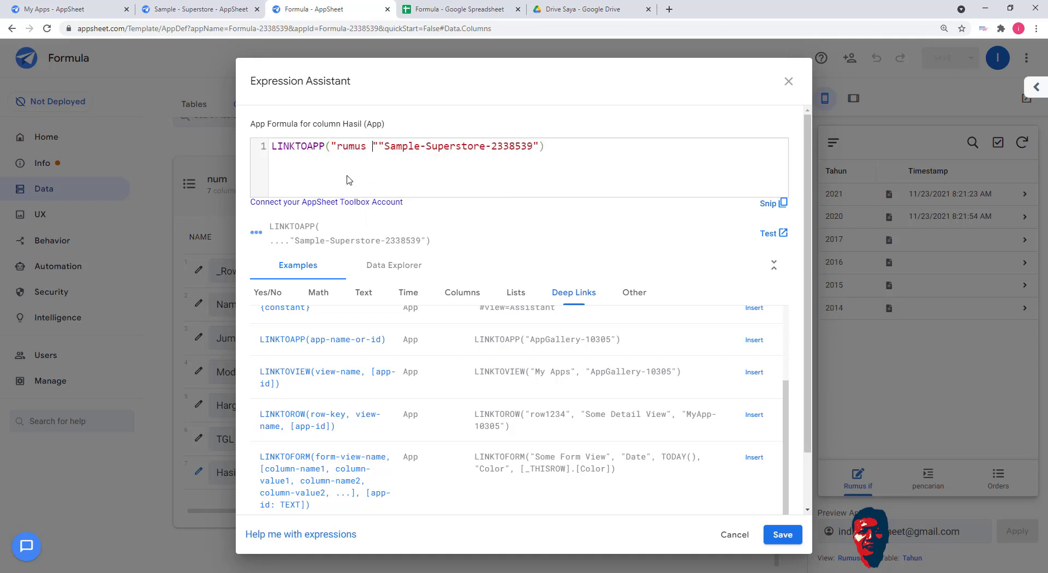
pyautogui.write('if')
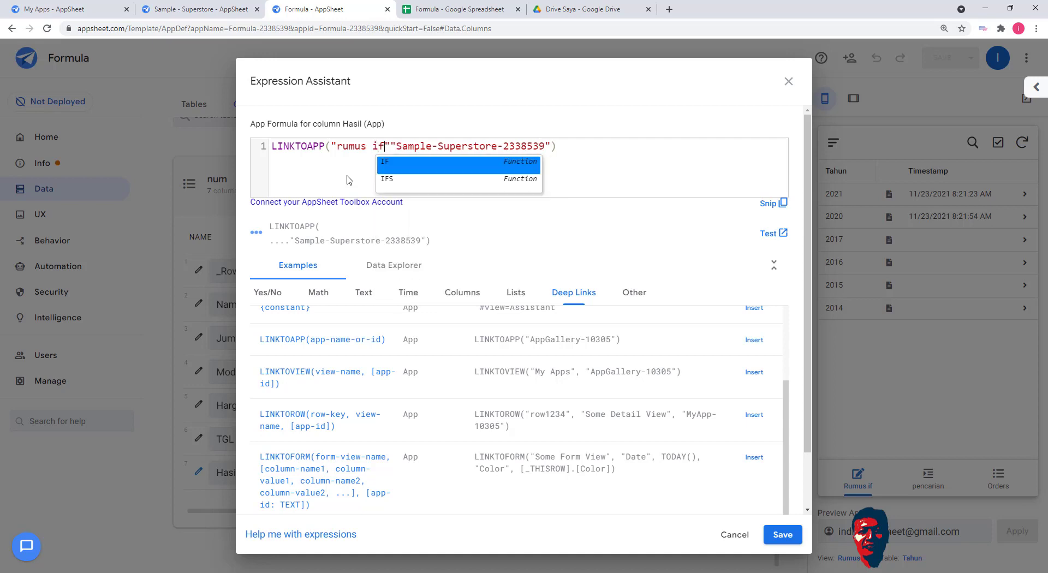
pyautogui.write('",')
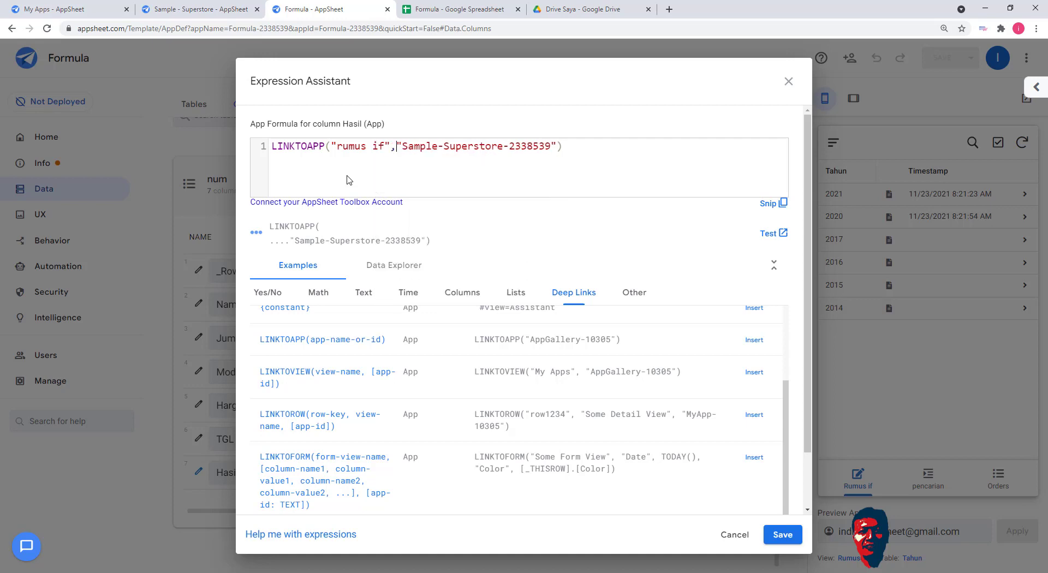
# Change the Hasil formula's function from LINKTOAPP to LINKTOview, then save the formula and the app
pyautogui.doubleClick(467, 147)
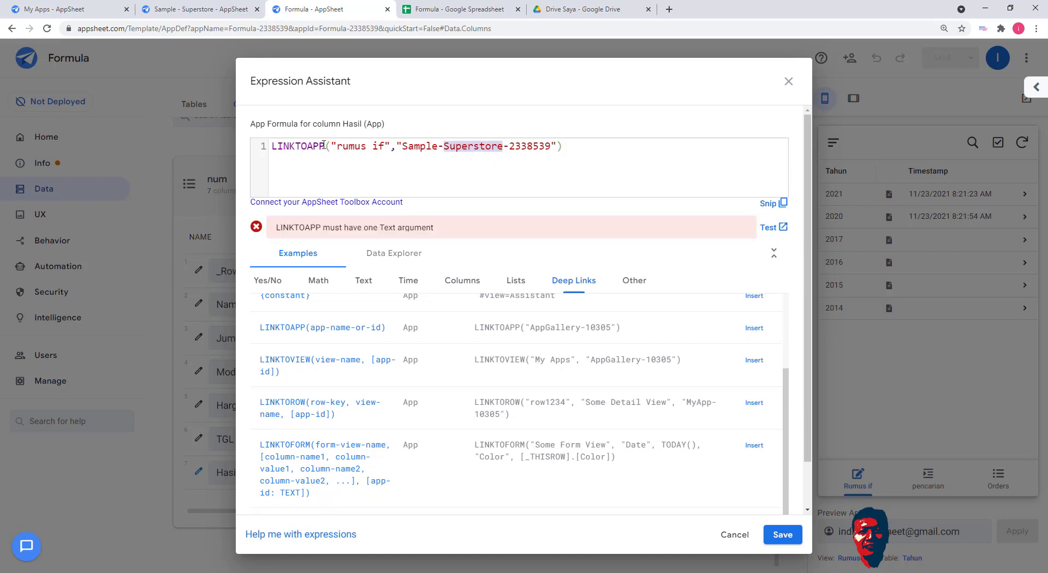
pyautogui.moveTo(325, 146); pyautogui.dragTo(310, 146)
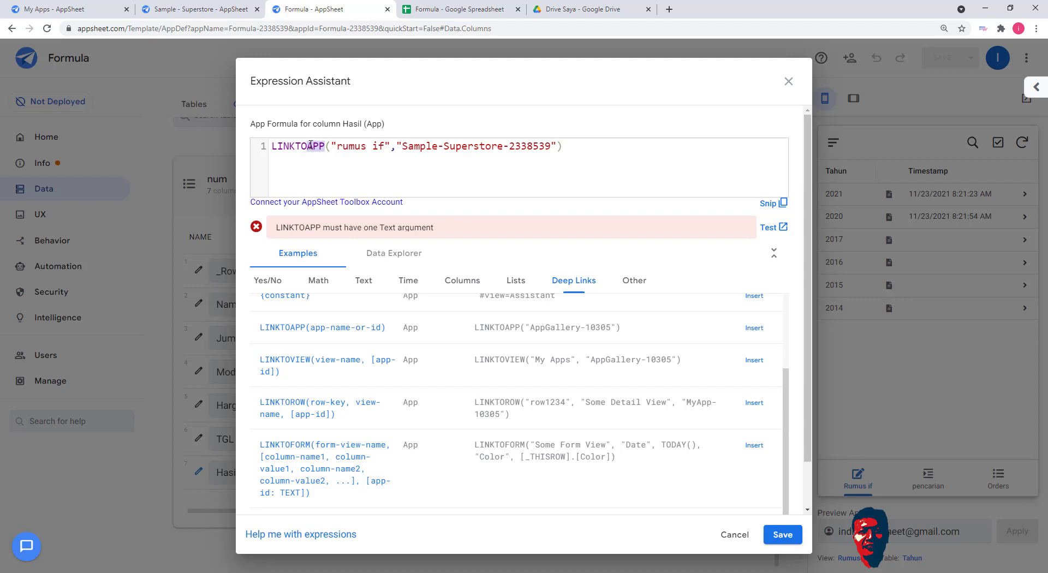
pyautogui.write('View')
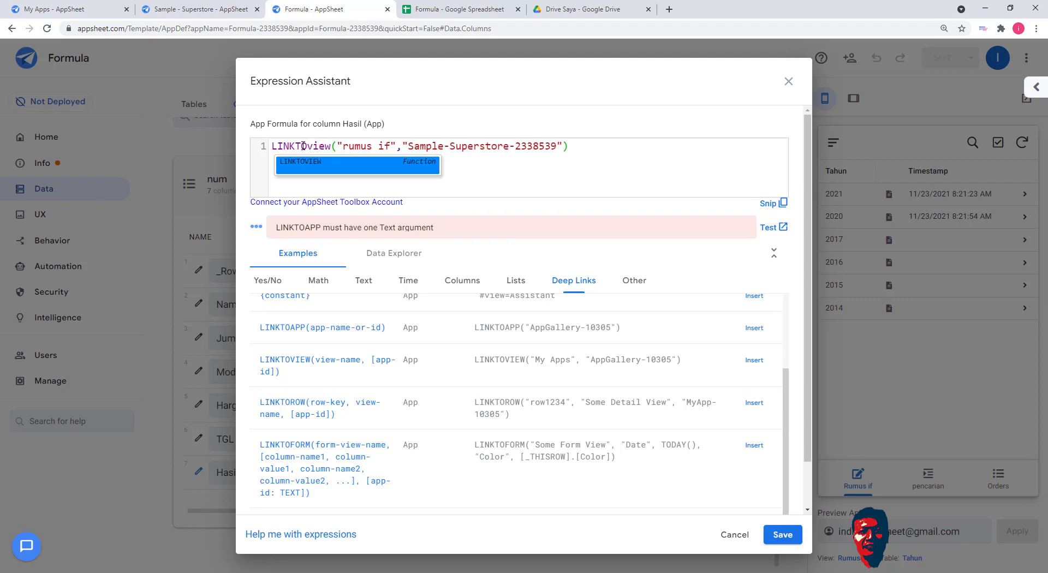
pyautogui.click(556, 162)
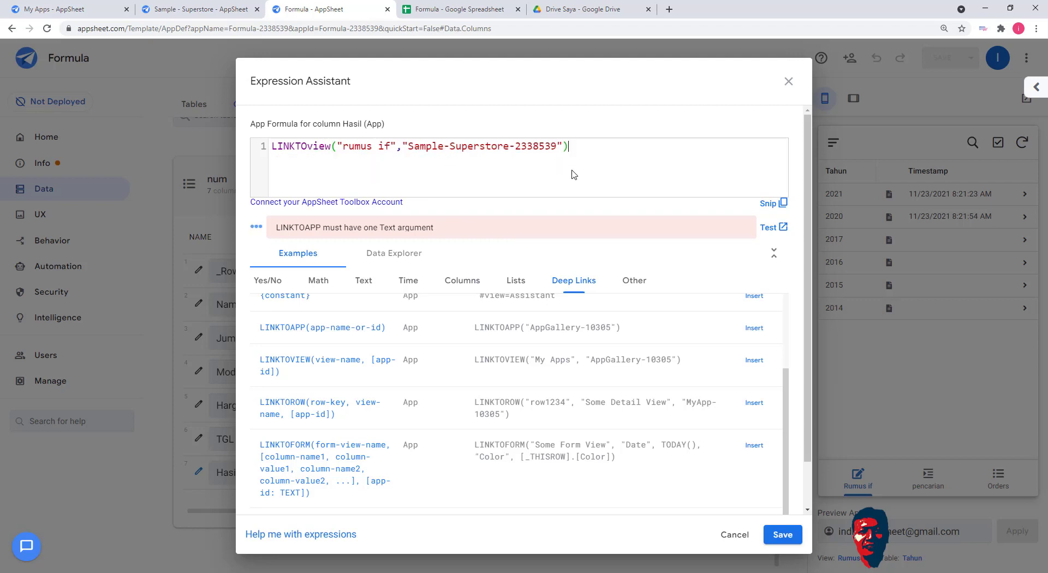
pyautogui.click(782, 535)
pyautogui.click(947, 59)
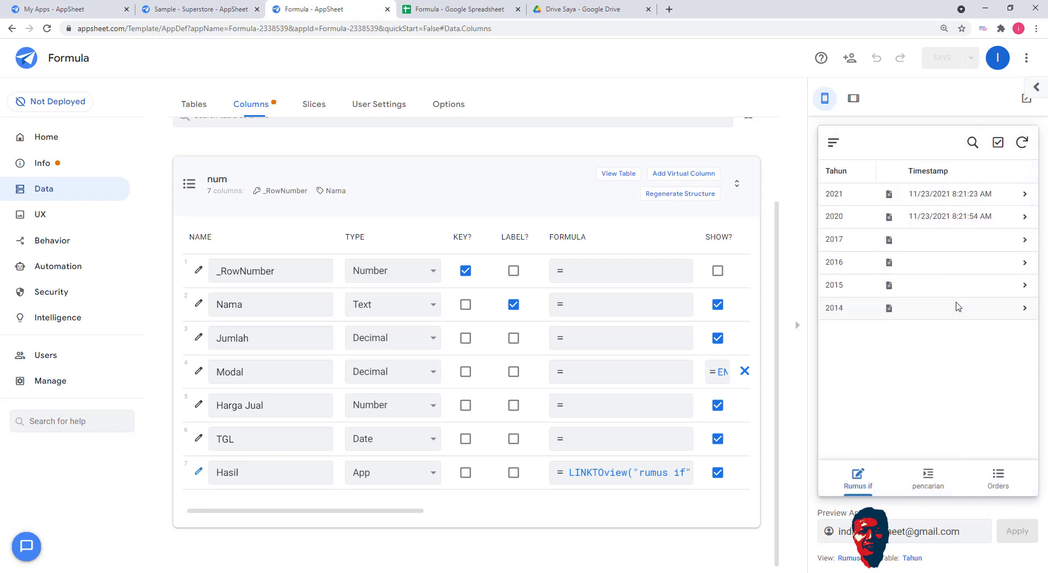
# Compare the linked app's Rumus if and pencarian views in the preview, ending on Rumus if
pyautogui.click(850, 482)
pyautogui.click(928, 480)
pyautogui.click(860, 477)
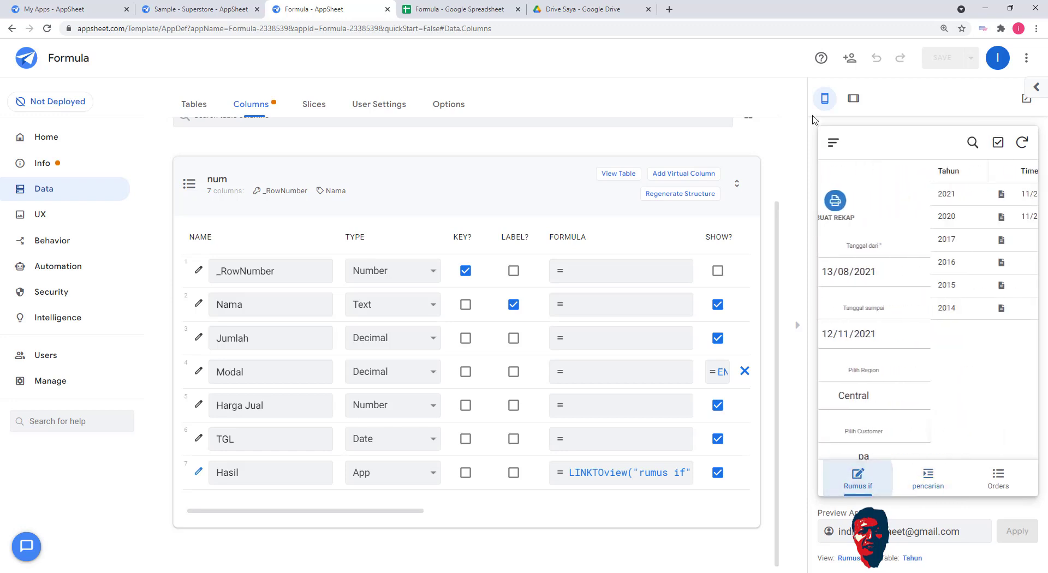
# Refresh the linked app in the preview, return to the Formula app, and test Satu's Hasil link to the Rumus if view
pyautogui.click(1024, 143)
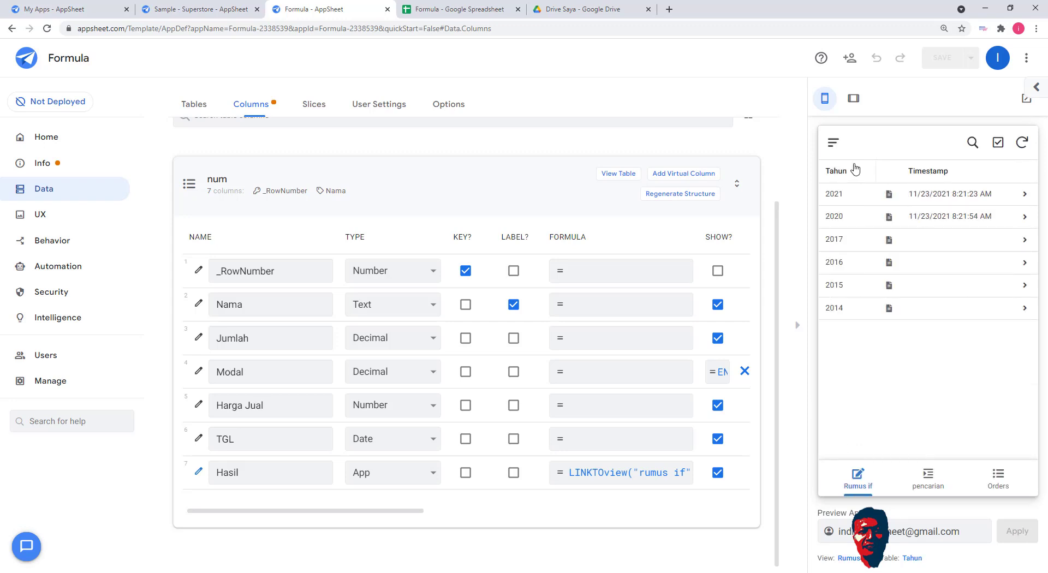
pyautogui.click(832, 145)
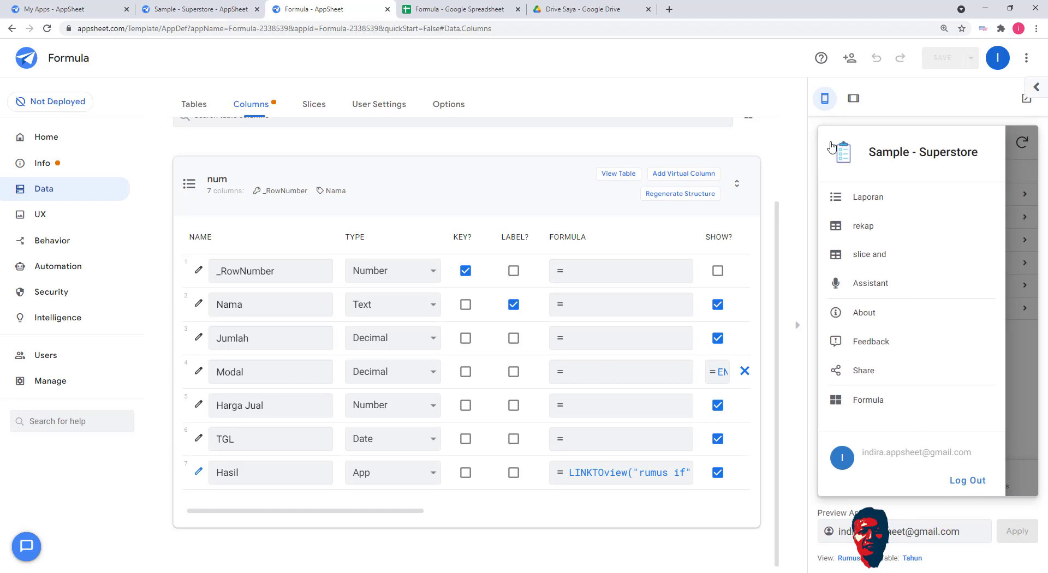
pyautogui.click(871, 404)
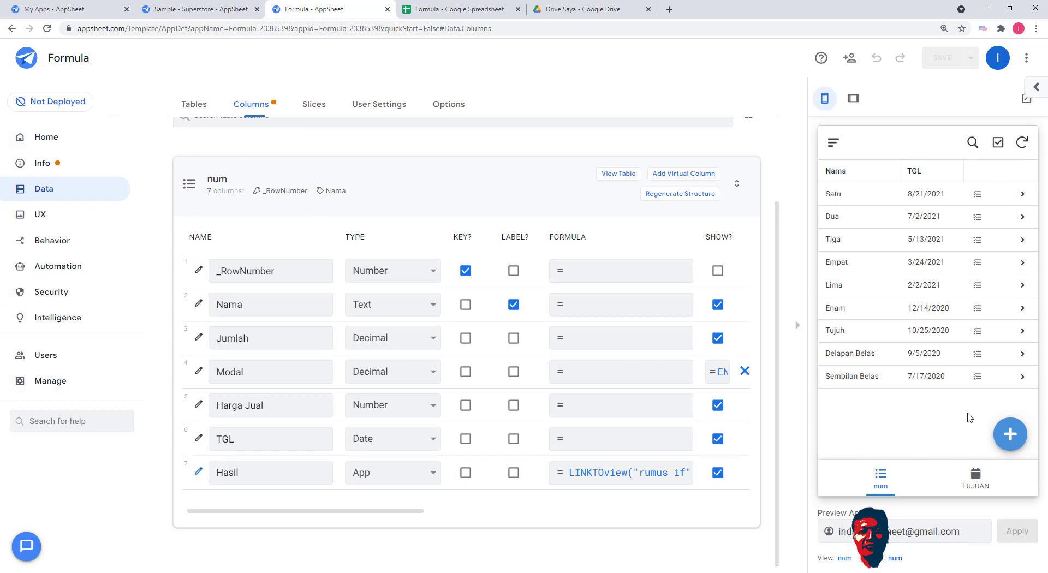
pyautogui.click(979, 199)
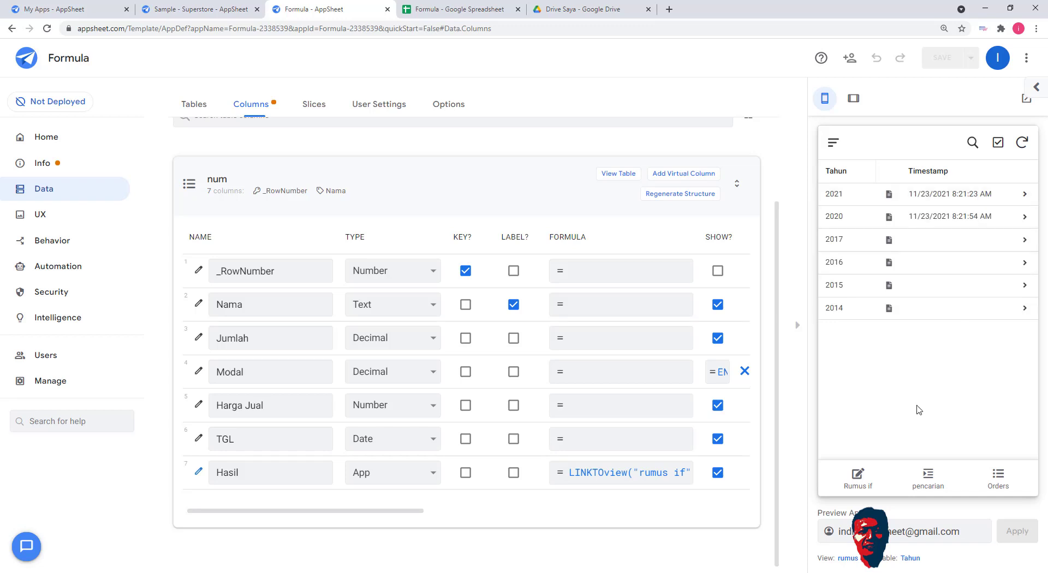
pyautogui.click(849, 489)
# Replace "rumus if" with pencarian as the view name in the Hasil formula, then save the formula and the app
pyautogui.click(638, 481)
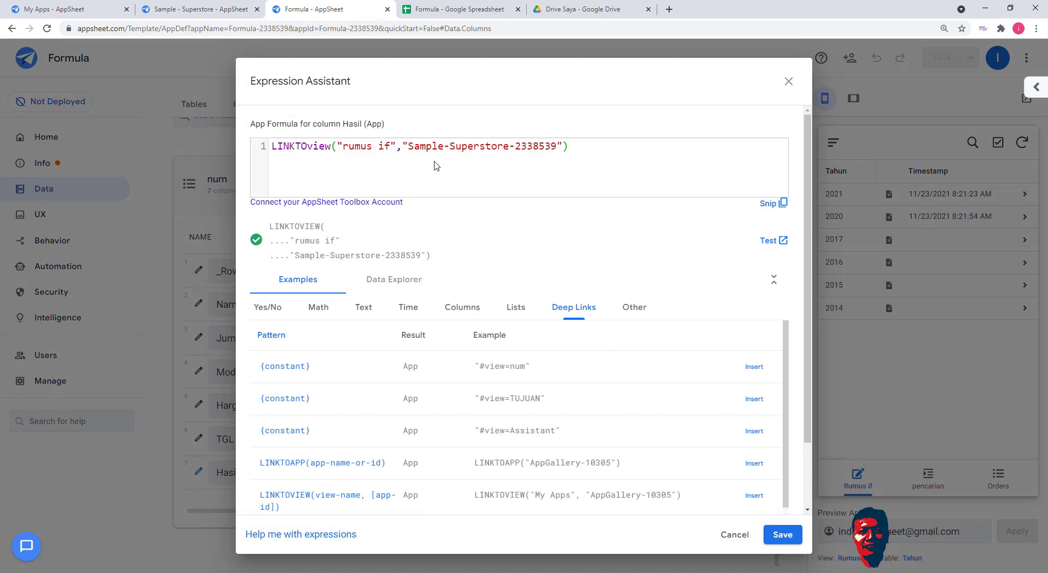
pyautogui.moveTo(391, 147); pyautogui.dragTo(345, 145)
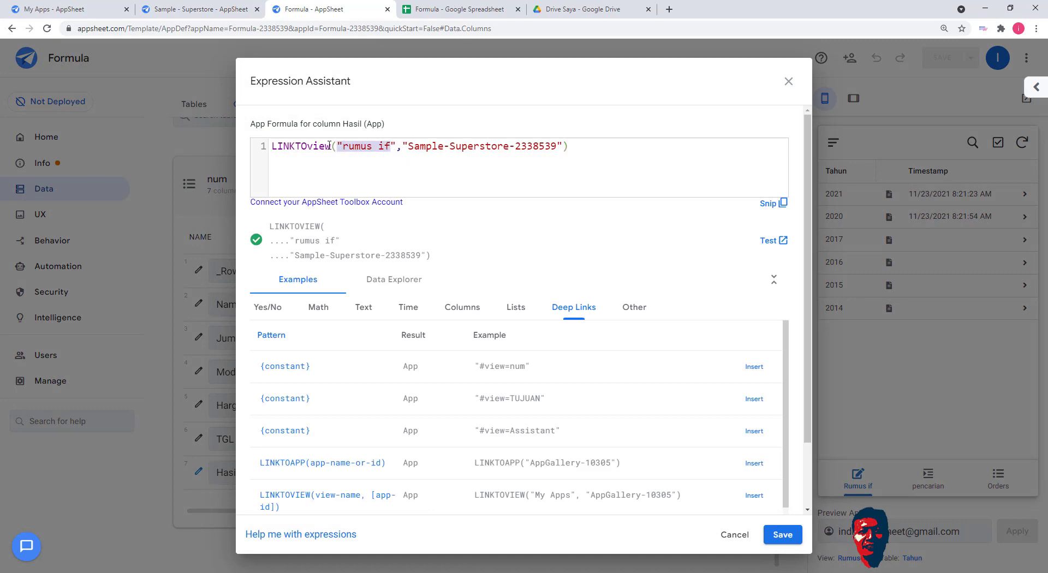
pyautogui.write('pencar')
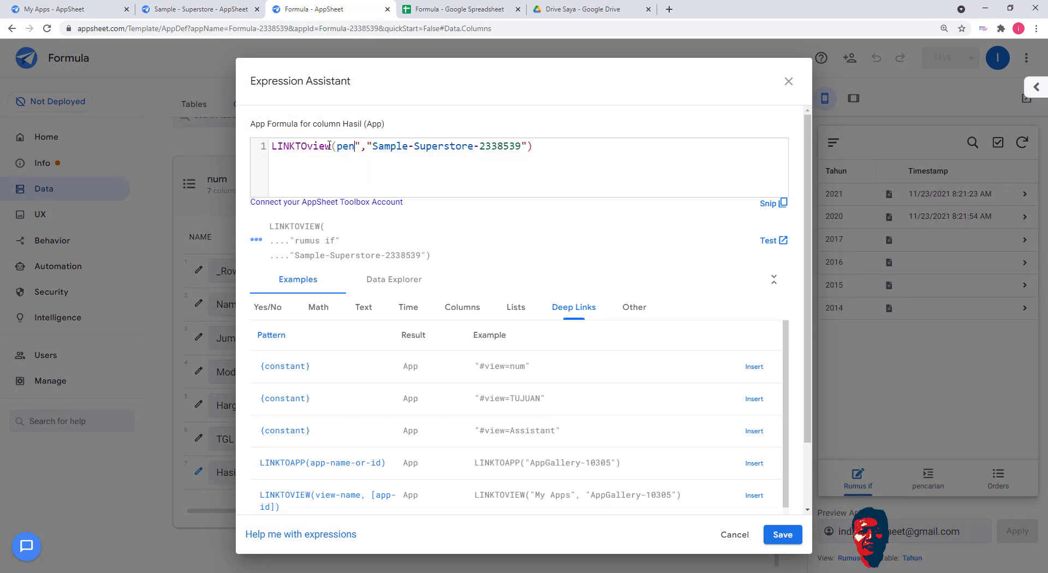
pyautogui.write('ian')
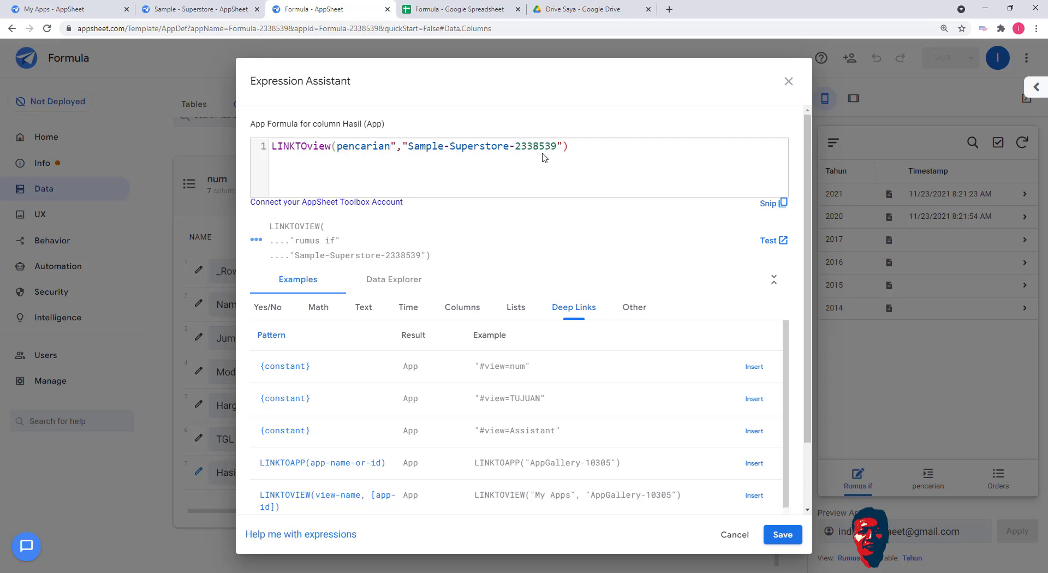
pyautogui.click(782, 535)
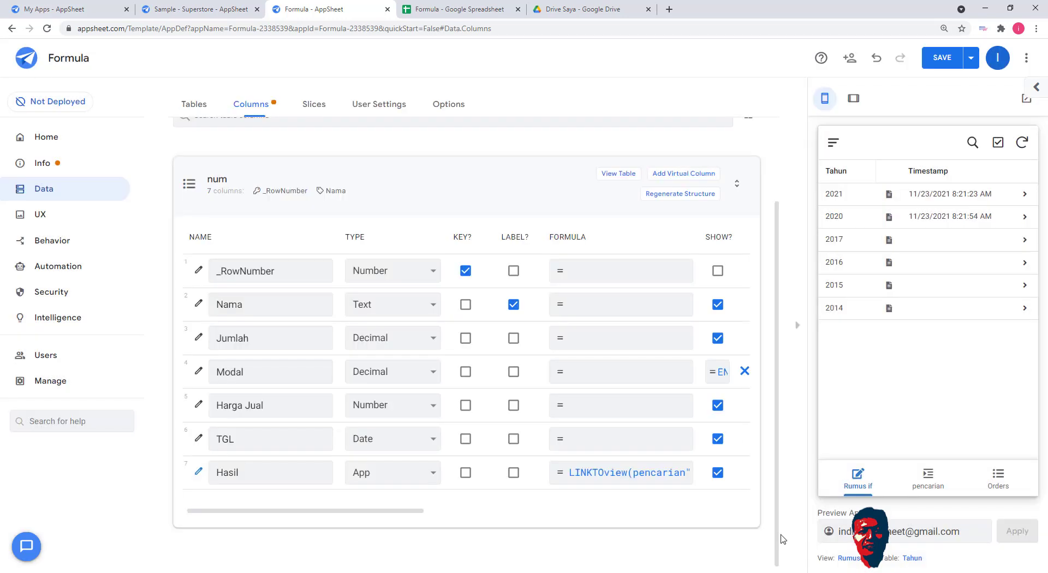
pyautogui.click(926, 479)
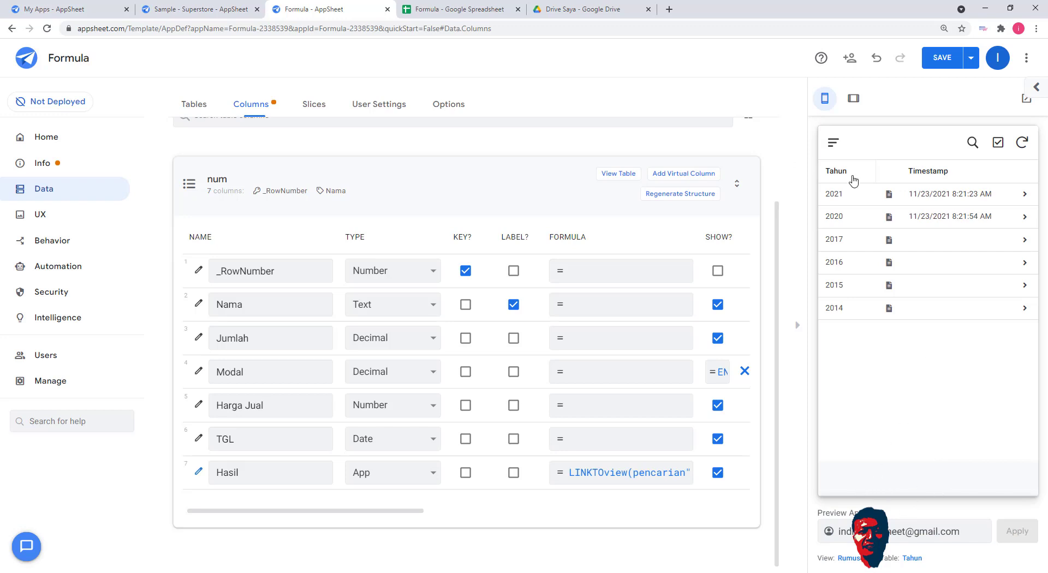
pyautogui.click(954, 58)
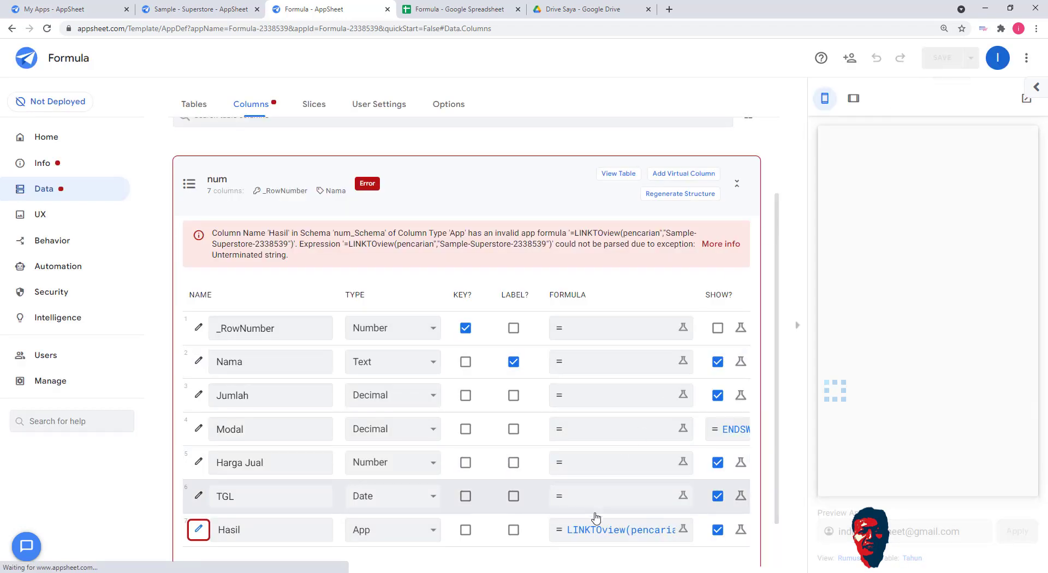
# Add the missing opening quotation mark before pencarian in the Hasil formula, then save the formula and the app
pyautogui.click(618, 532)
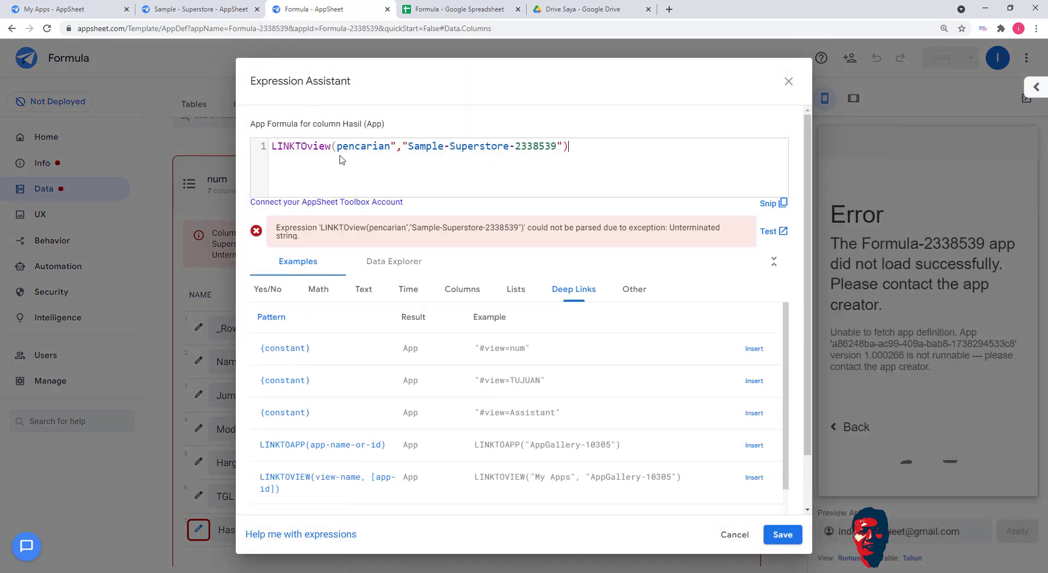
pyautogui.click(338, 148)
pyautogui.write('"')
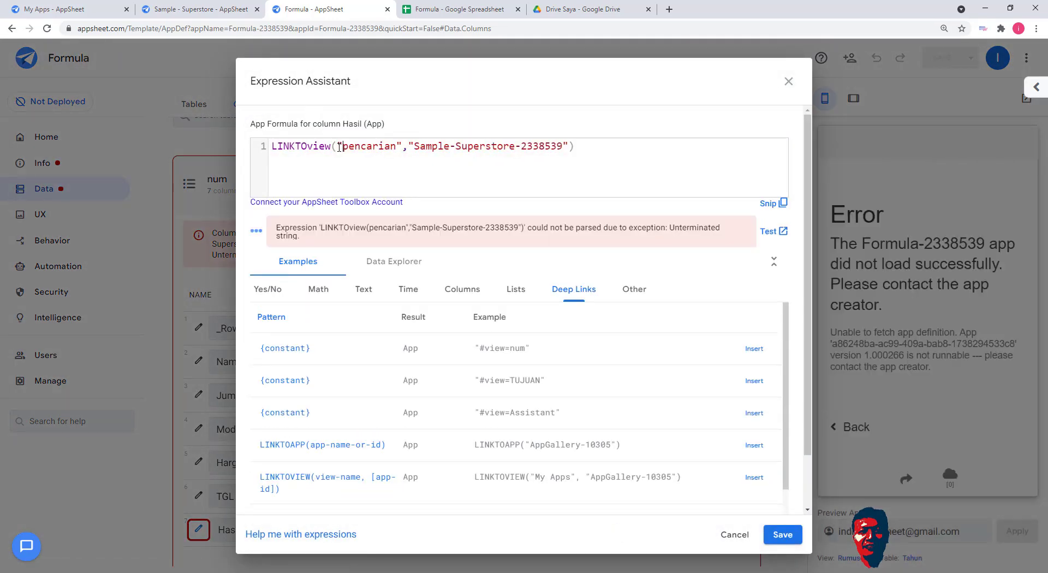
pyautogui.click(782, 535)
pyautogui.click(952, 63)
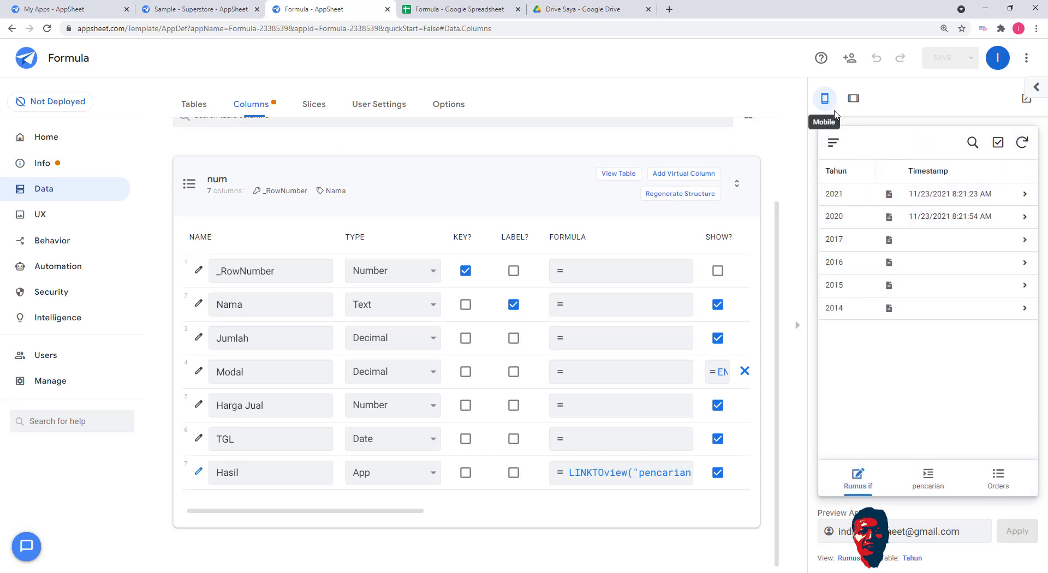
# Return to the Formula app in the preview and test Satu's Hasil link to the pencarian view
pyautogui.click(833, 143)
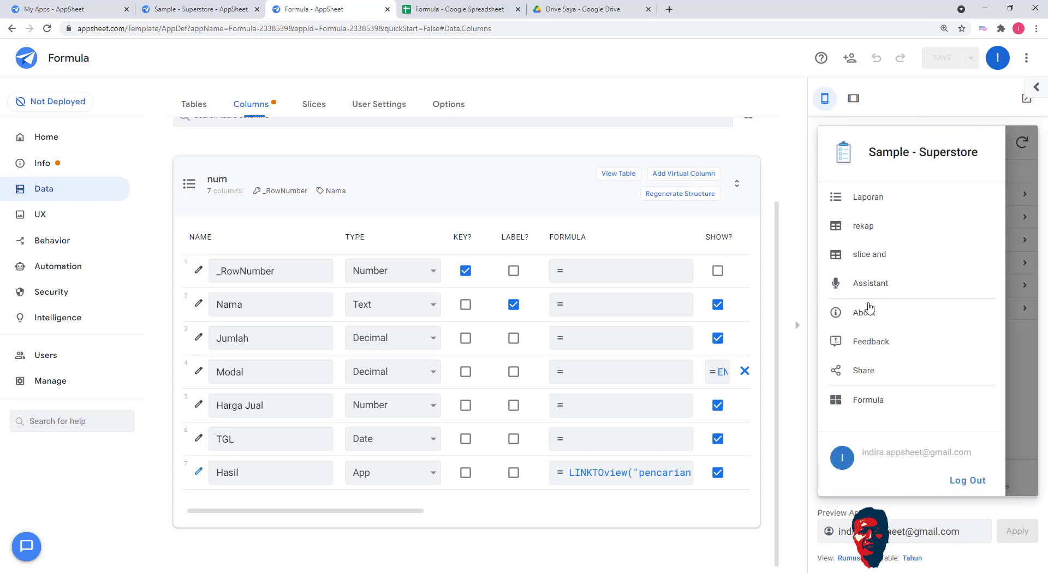
pyautogui.click(871, 400)
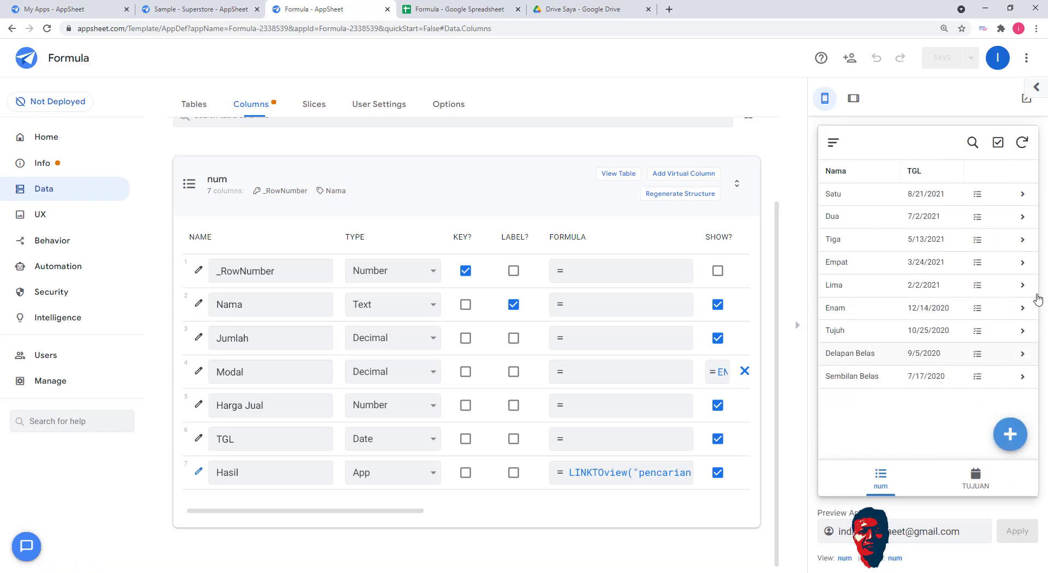
pyautogui.click(978, 199)
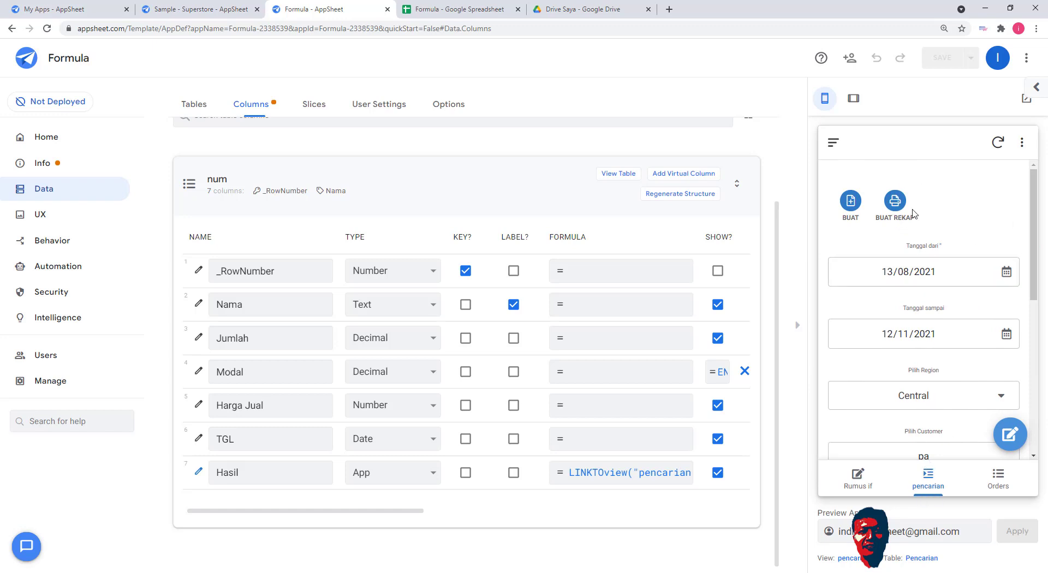
# Change the Hasil formula to LINKTOview("tujuan"), save it, and save the app with data verification
pyautogui.click(633, 474)
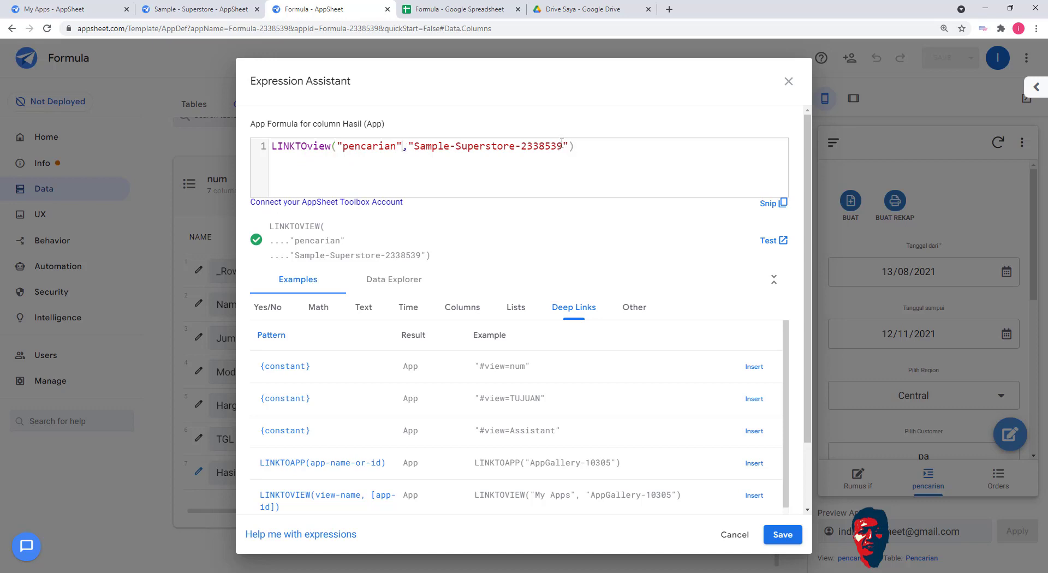
pyautogui.moveTo(565, 146); pyautogui.dragTo(349, 147)
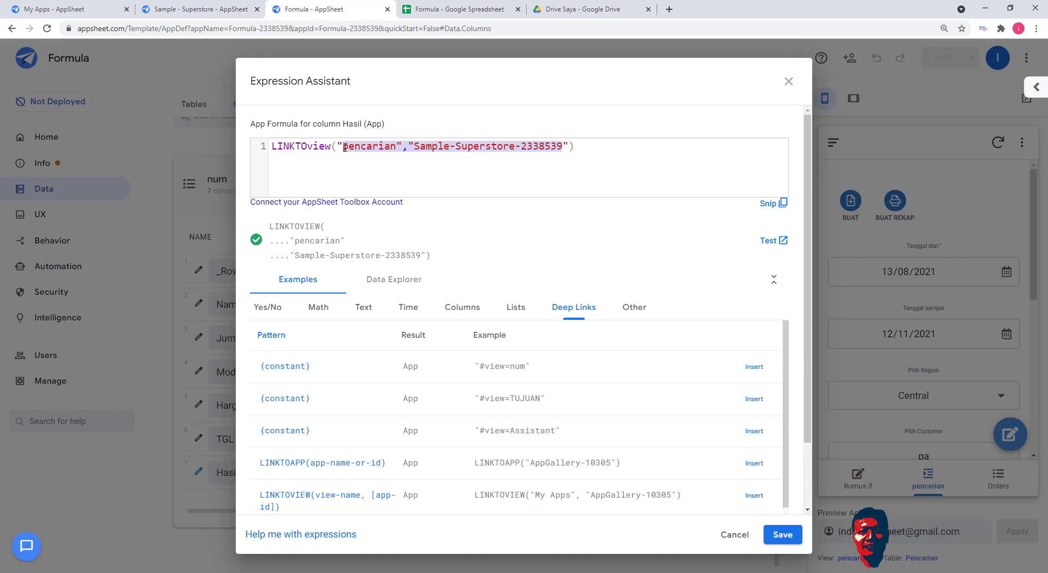
pyautogui.press('BackSpace')
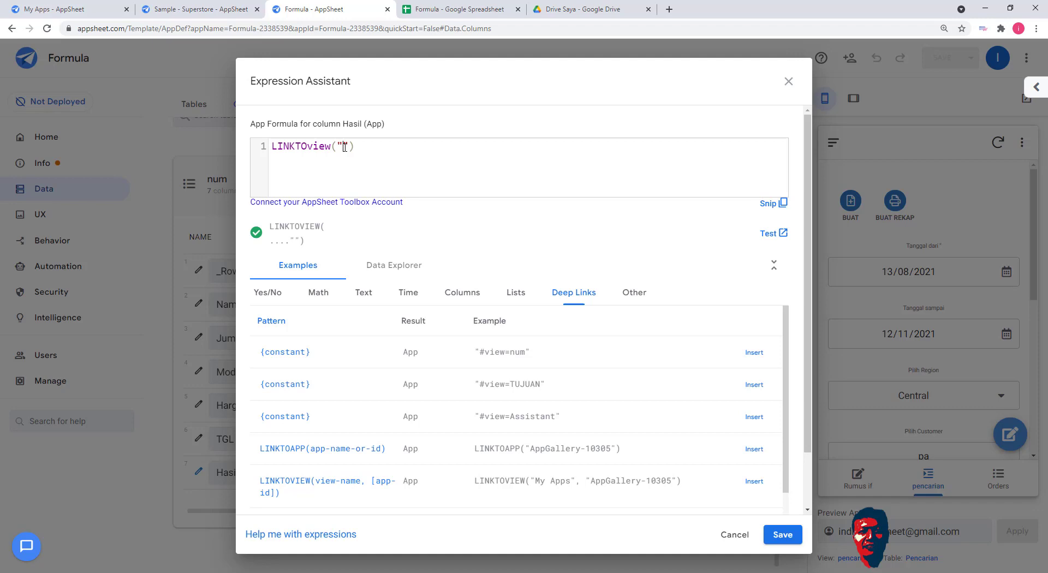
pyautogui.write('tujua')
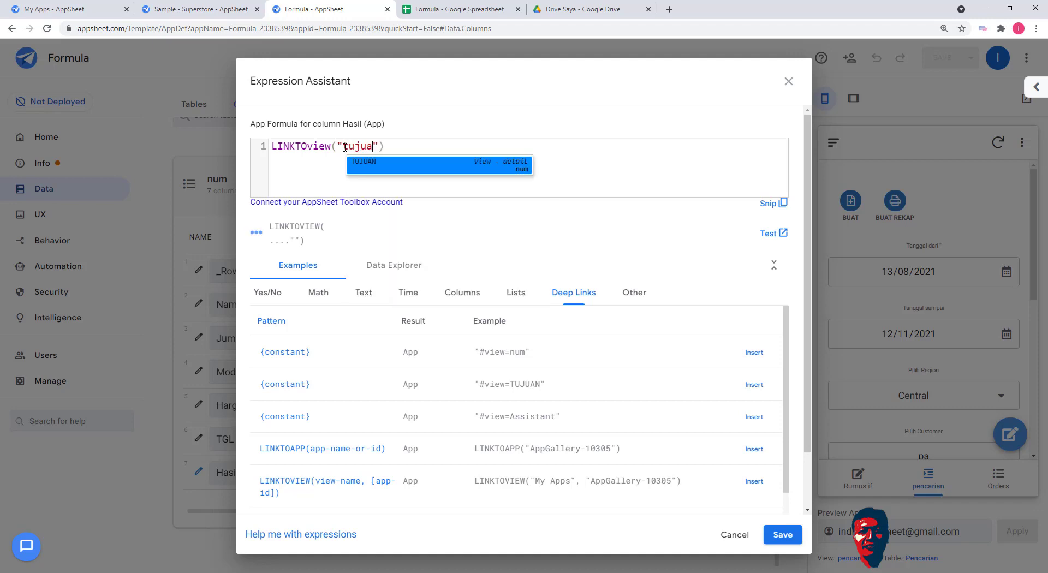
pyautogui.write('n')
pyautogui.click(313, 172)
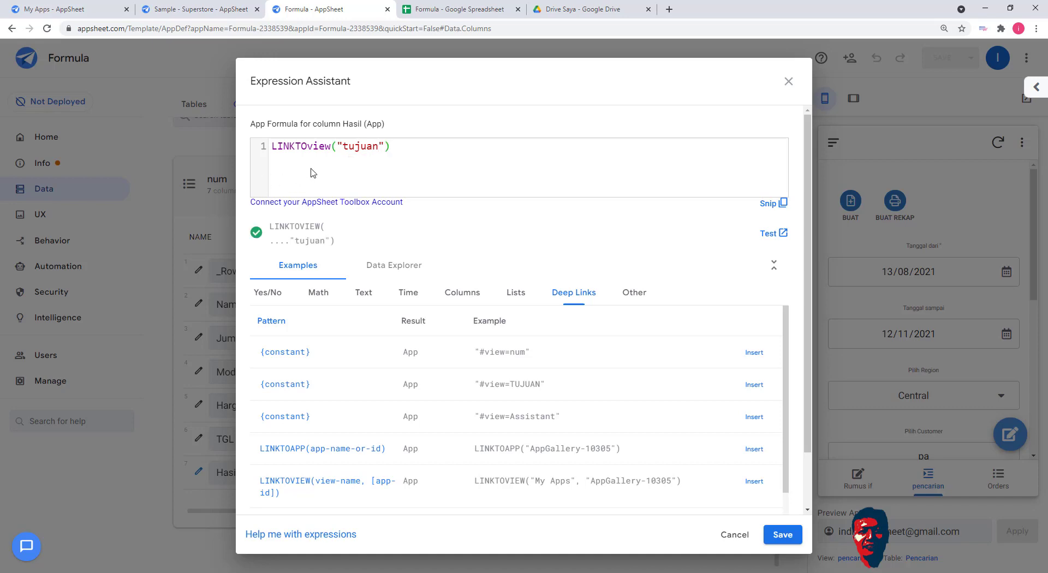
pyautogui.click(776, 538)
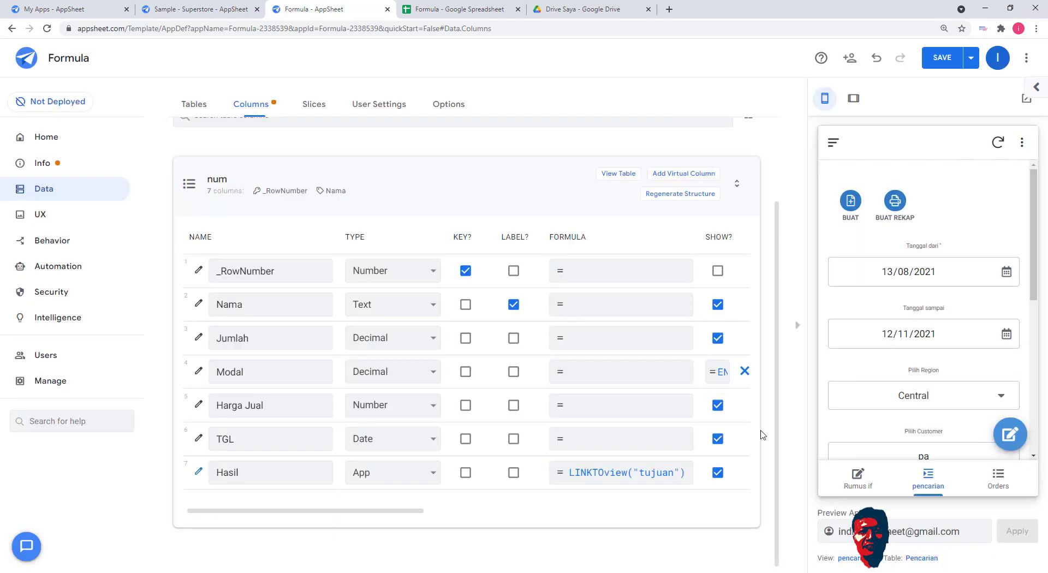
pyautogui.click(970, 61)
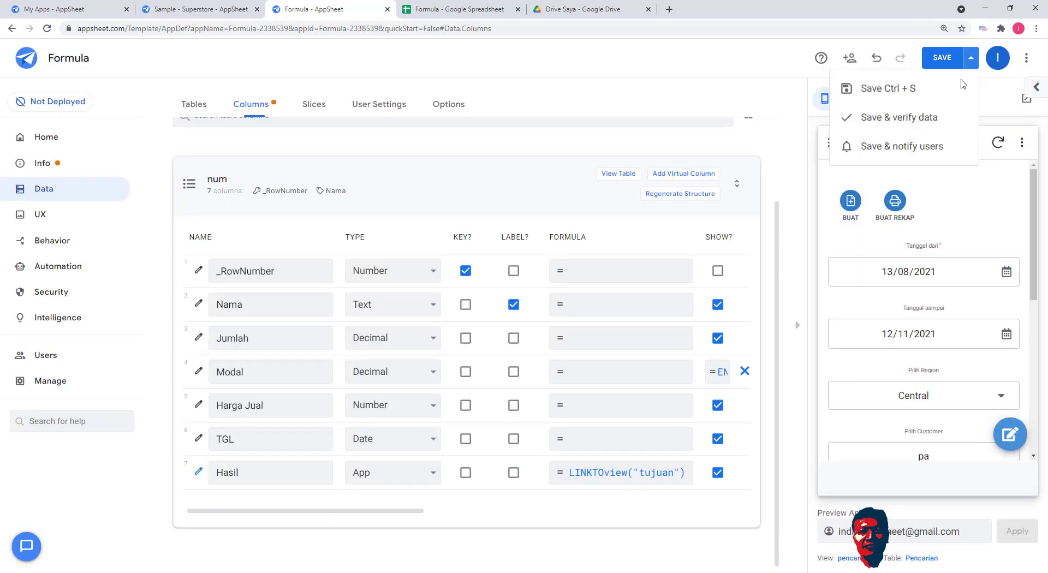
pyautogui.click(933, 118)
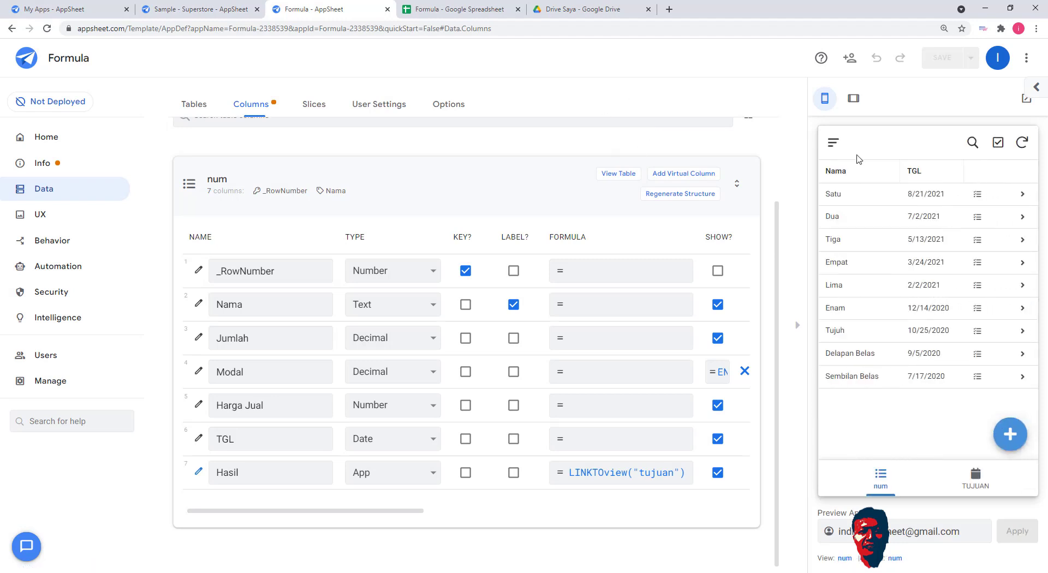
# Test the Hasil links of the Satu and Dua rows in the preview, returning to the num list after each
pyautogui.click(976, 194)
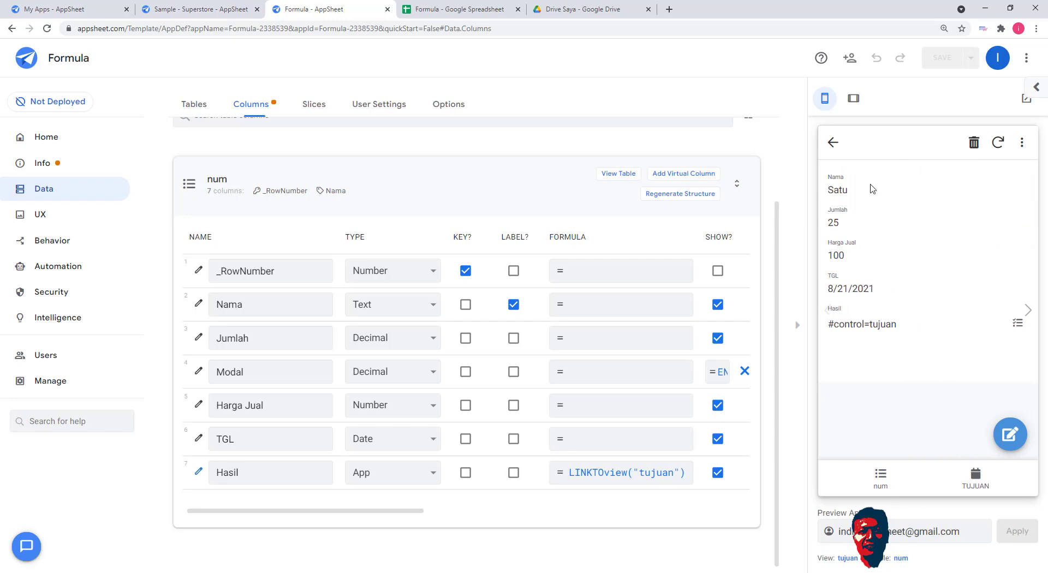
pyautogui.click(833, 143)
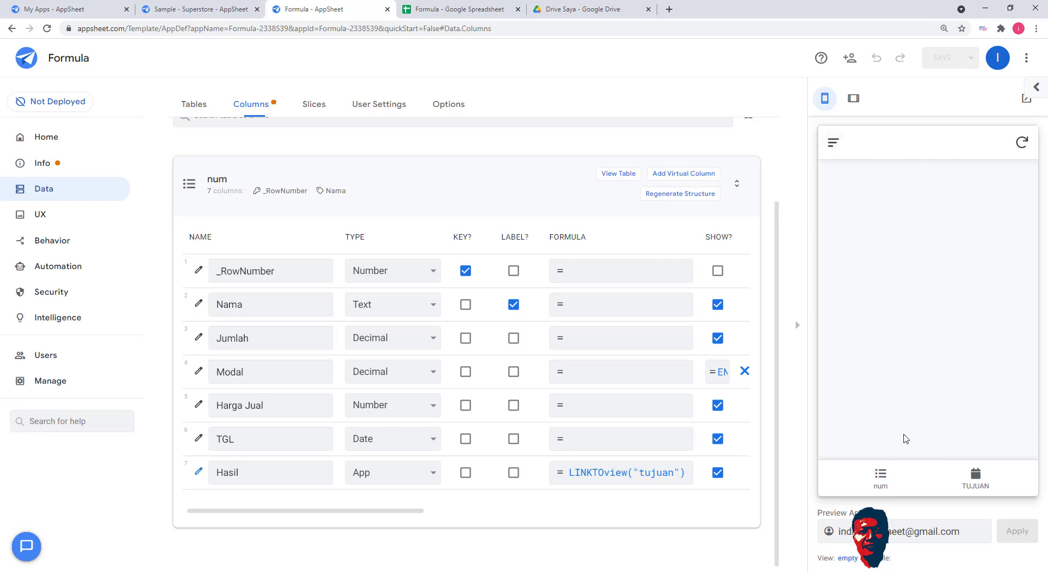
pyautogui.click(885, 479)
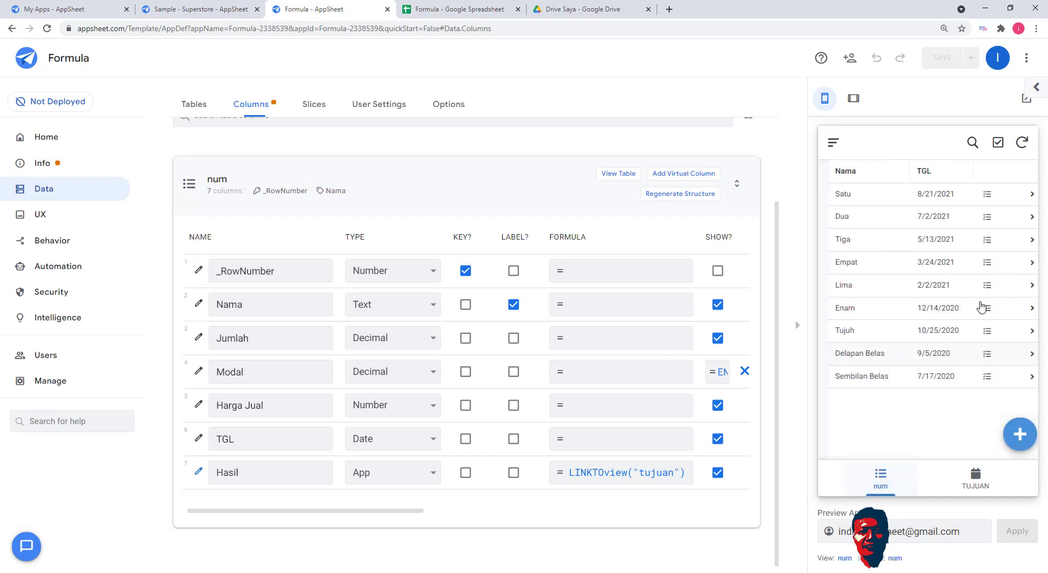
pyautogui.click(978, 218)
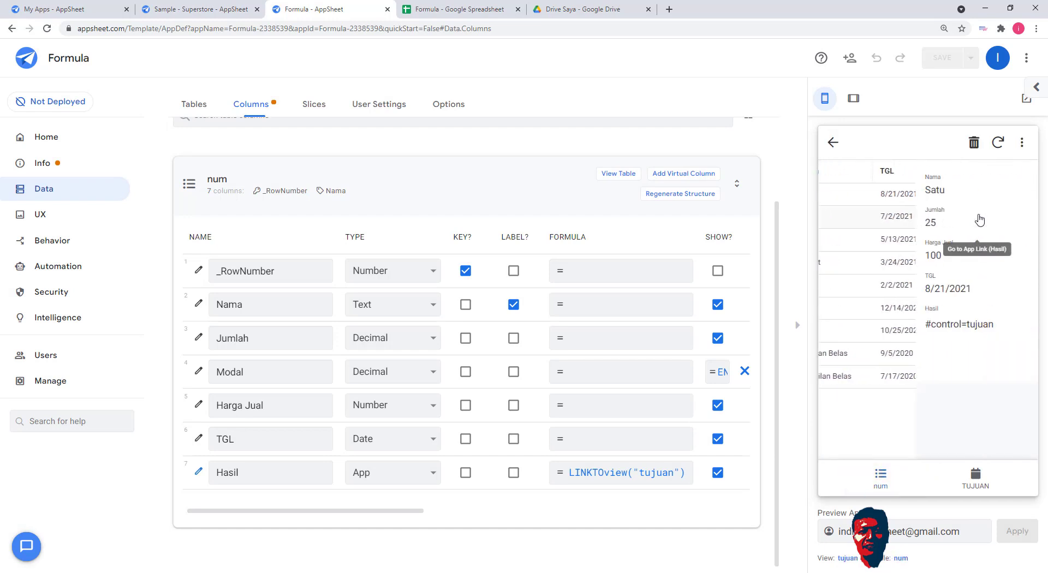
pyautogui.click(833, 142)
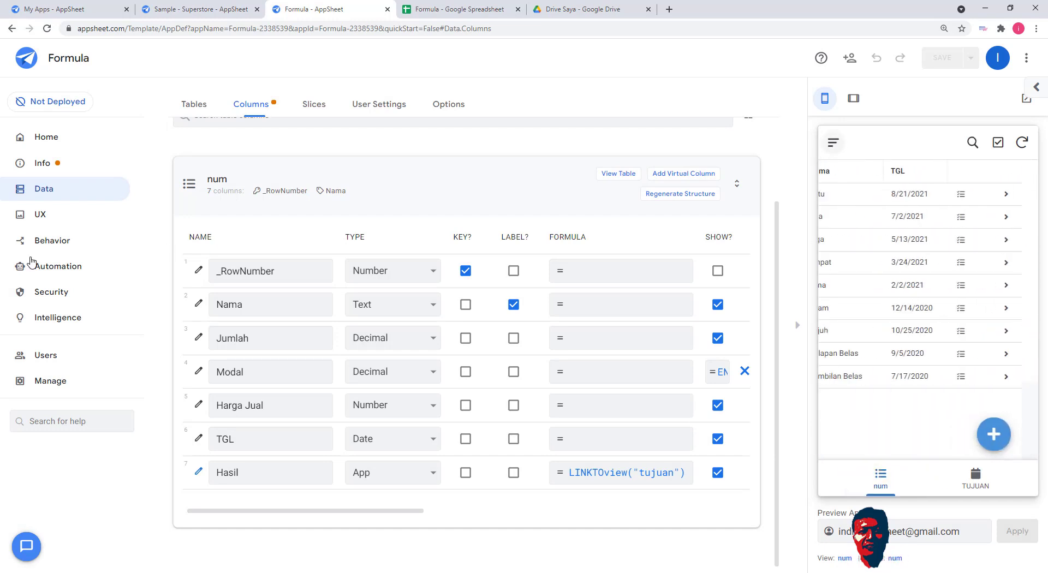
# Set the TUJUAN view's type to gallery in the UX settings and save the app
pyautogui.click(57, 217)
pyautogui.click(371, 392)
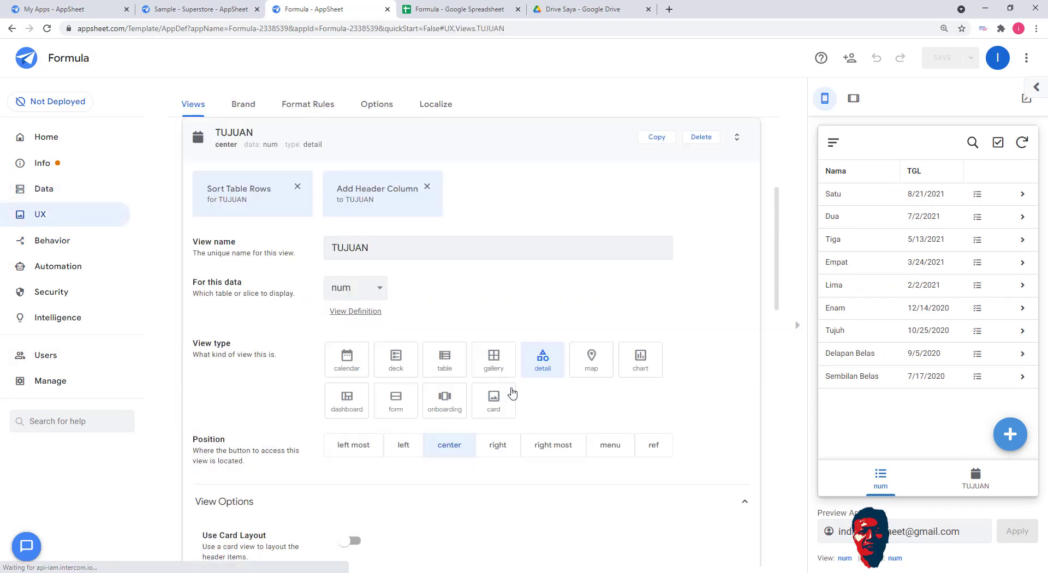
pyautogui.scroll(-3, 546, 372)
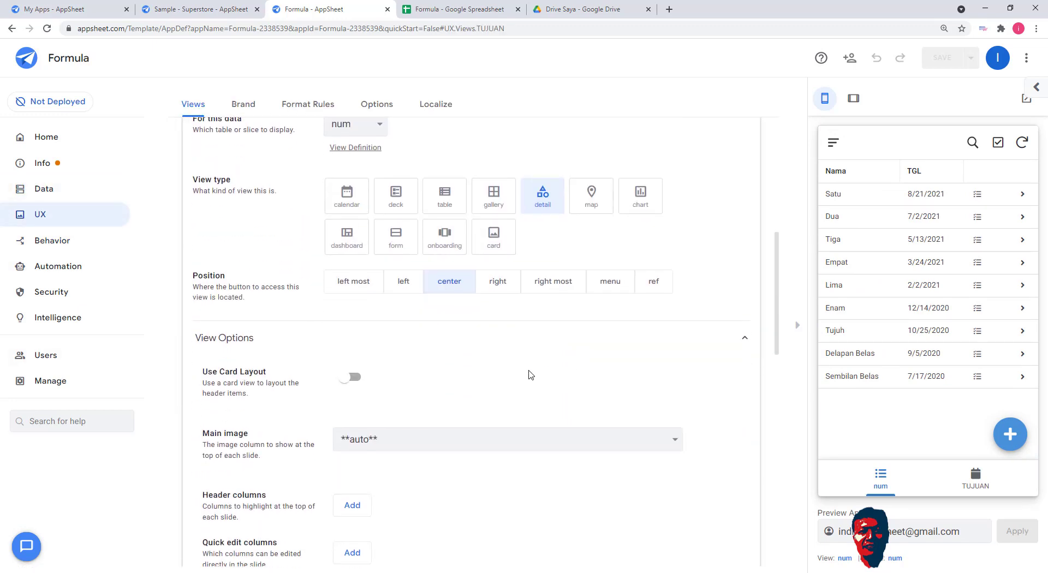
pyautogui.click(503, 200)
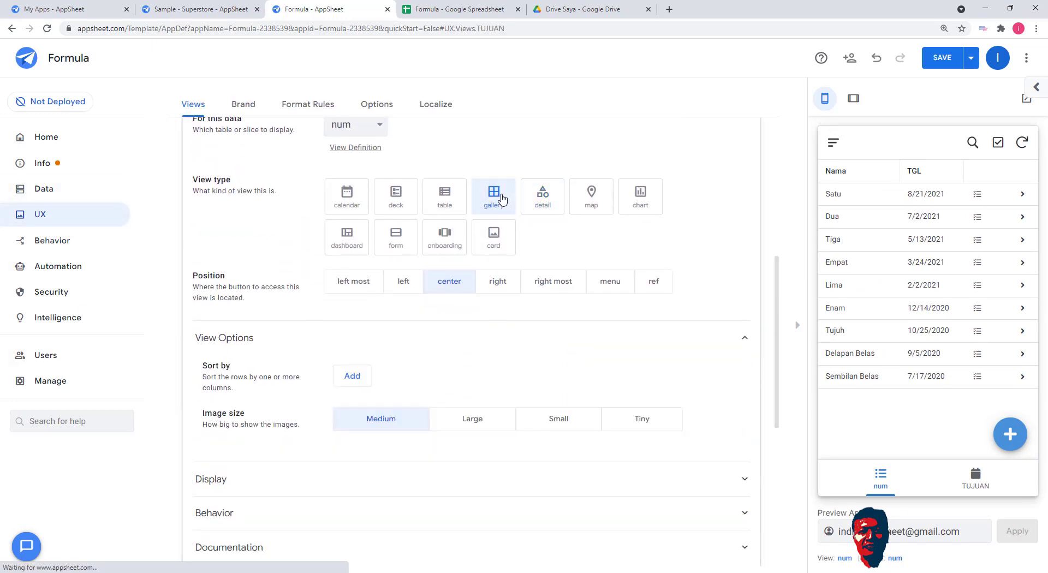
pyautogui.click(942, 57)
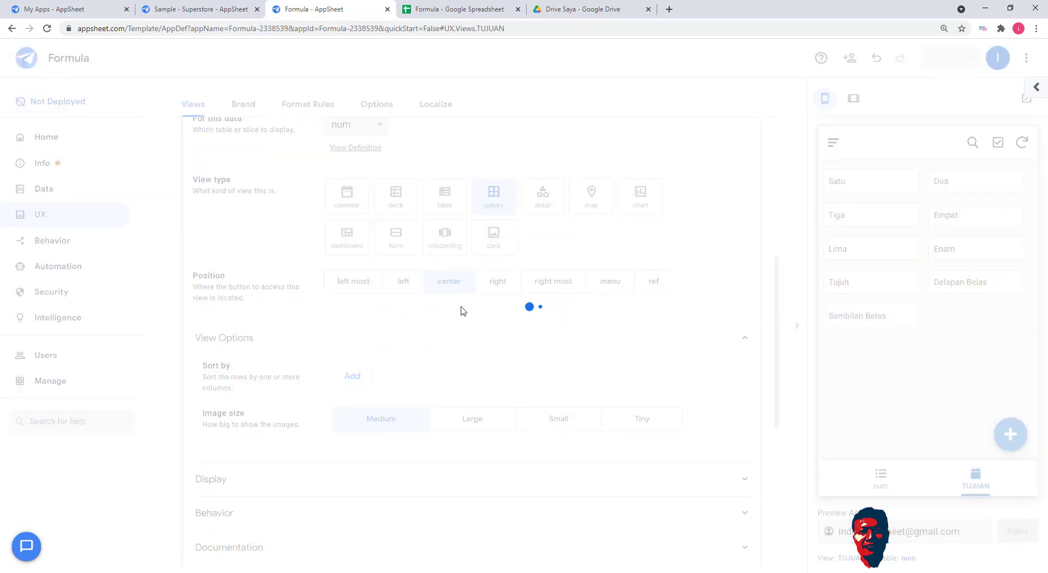
# Set the TUJUAN view's type to card and save the app
pyautogui.click(499, 229)
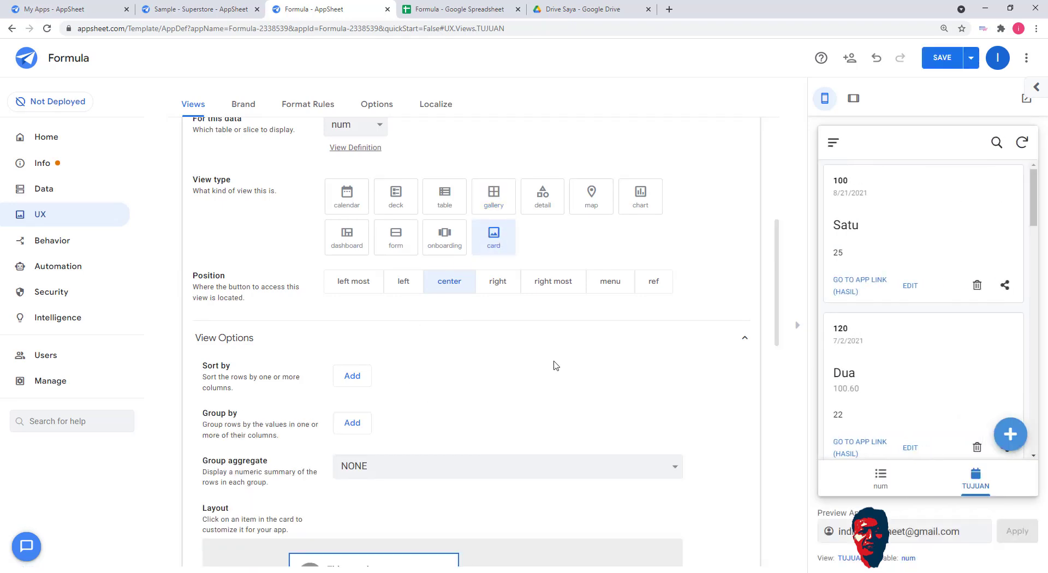
pyautogui.click(939, 60)
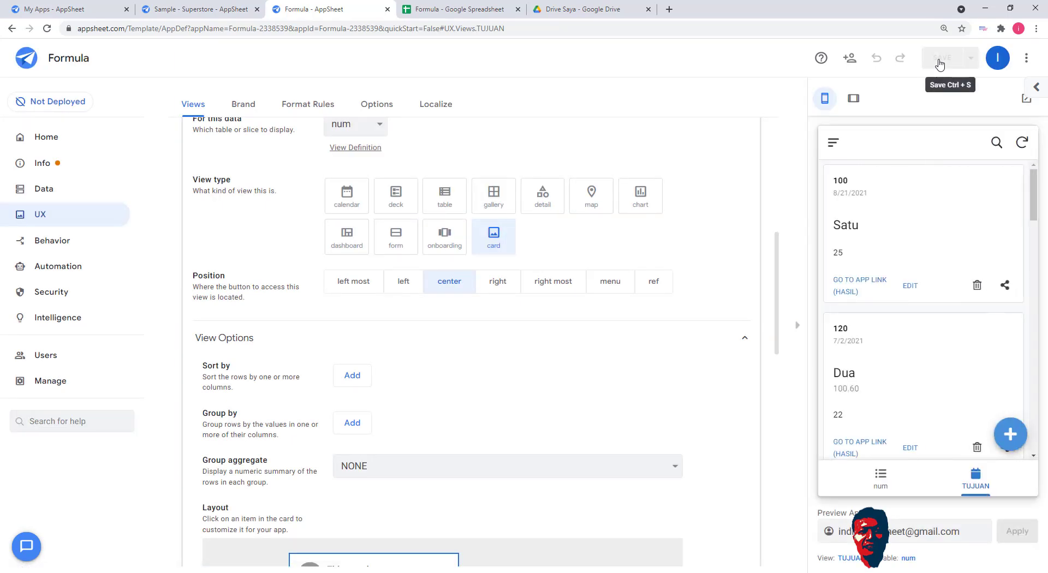
# Test the Hasil links of the Satu and Enam rows in the preview's num list, returning to the list after each
pyautogui.click(880, 476)
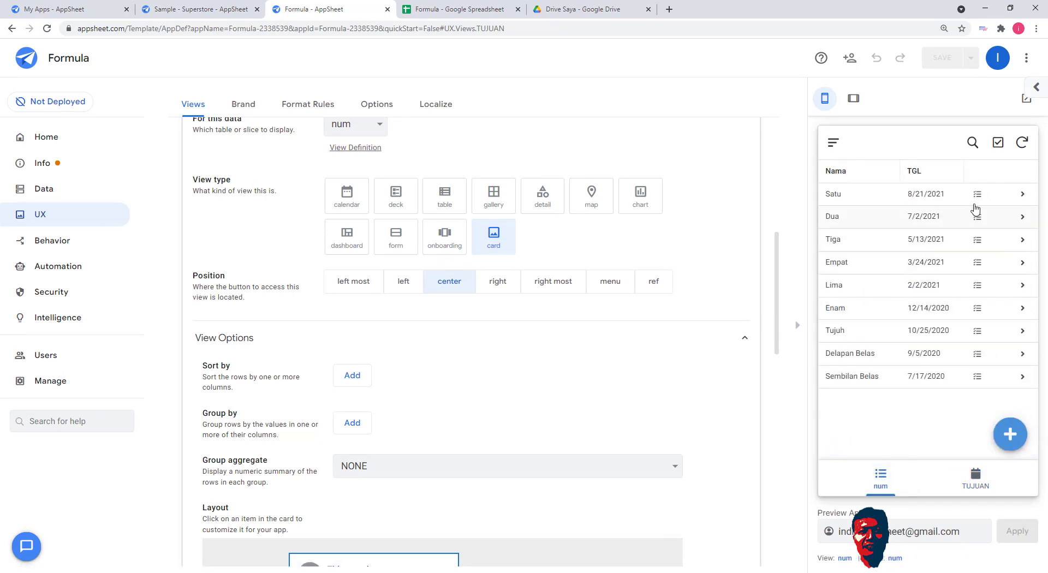
pyautogui.click(977, 194)
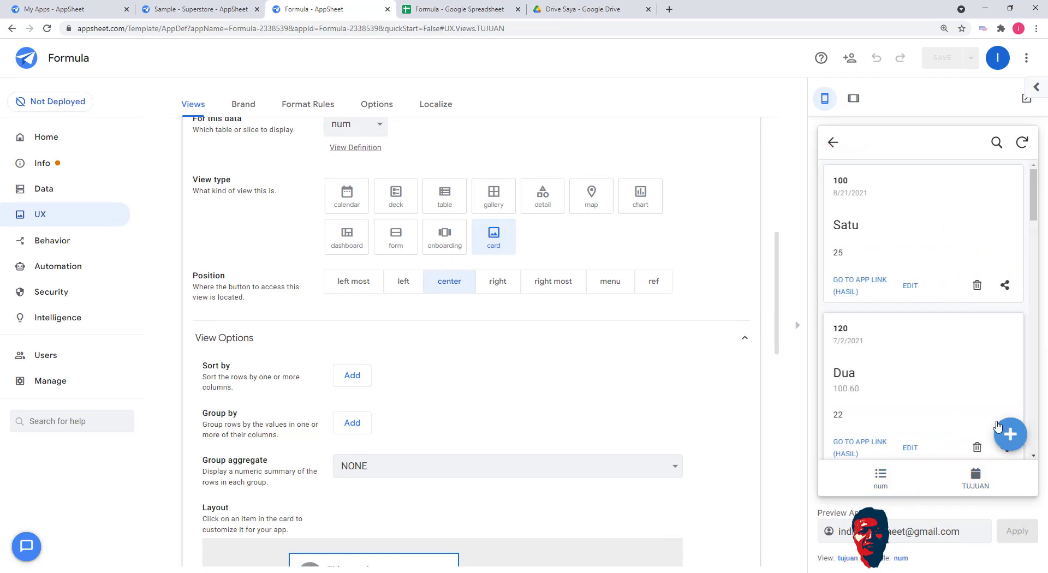
pyautogui.click(833, 143)
pyautogui.click(980, 311)
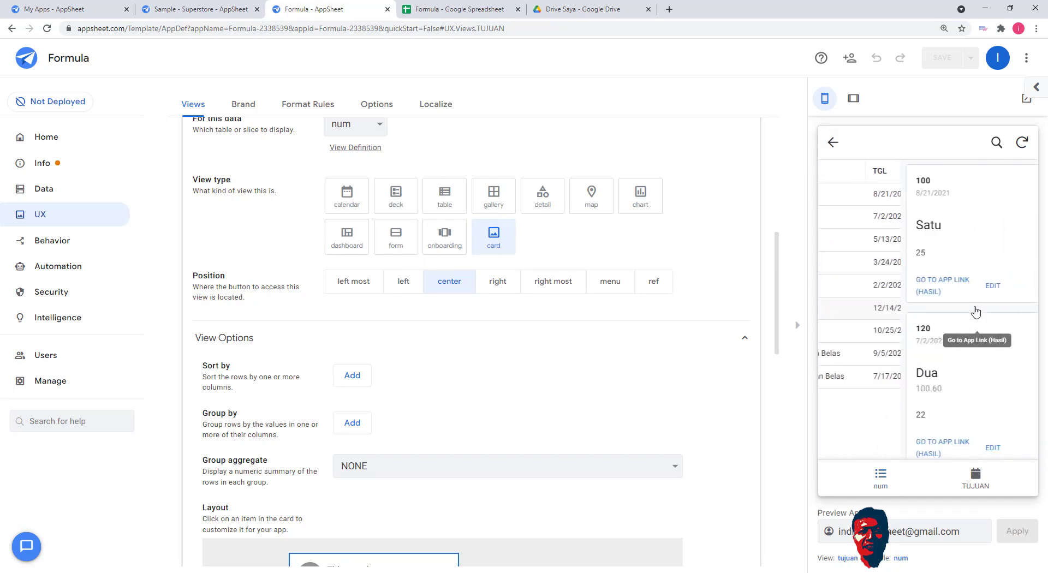
pyautogui.click(833, 143)
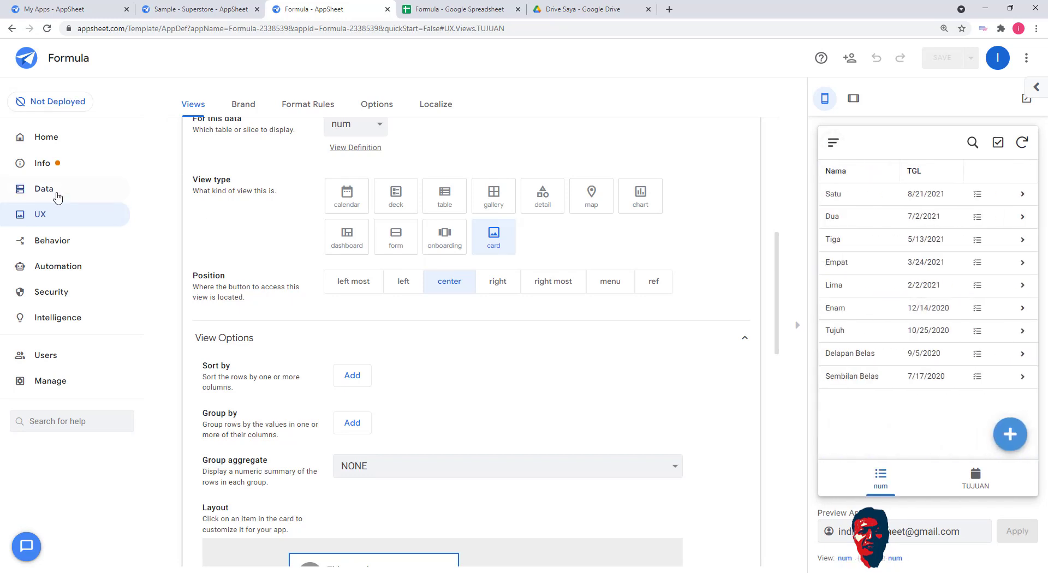
# Open the app formula of the num table's Hasil column for editing
pyautogui.click(57, 196)
pyautogui.click(261, 107)
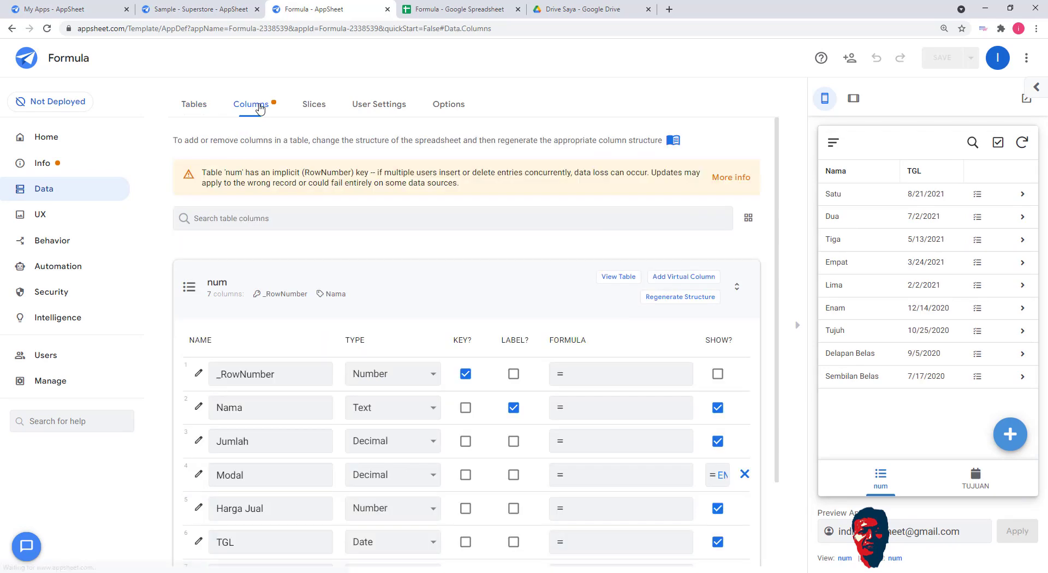
pyautogui.scroll(-2, 484, 297)
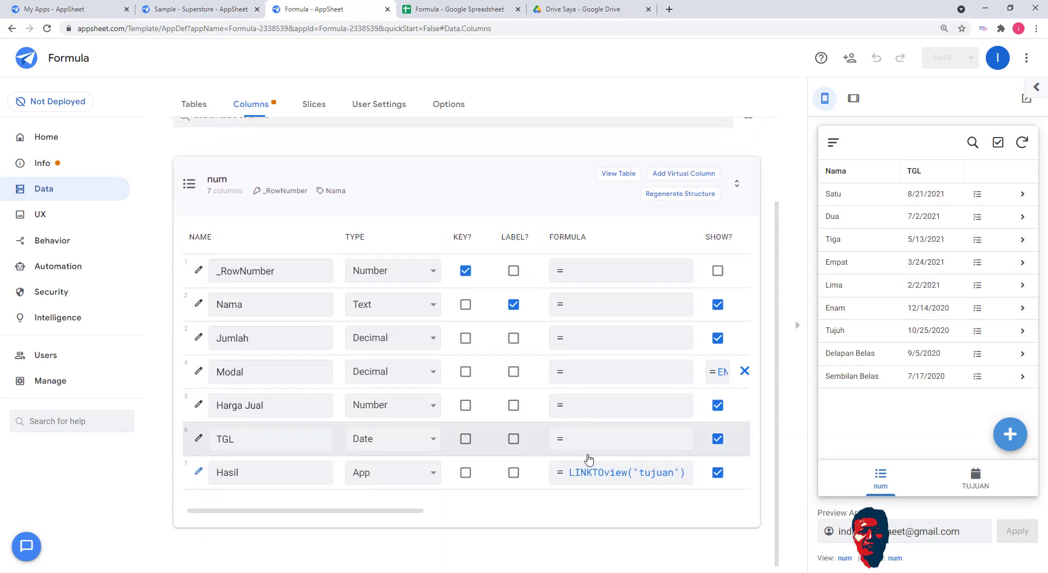
pyautogui.click(616, 473)
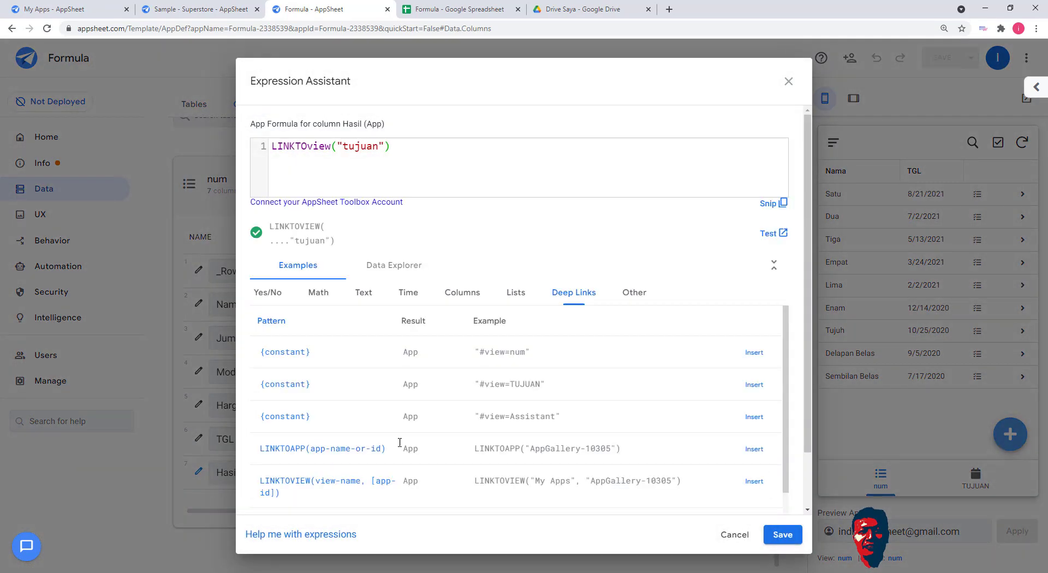
# Examine the LINKTOROW deep link example and its row key, view name and app ID arguments against the current formula
pyautogui.scroll(-2, 613, 403)
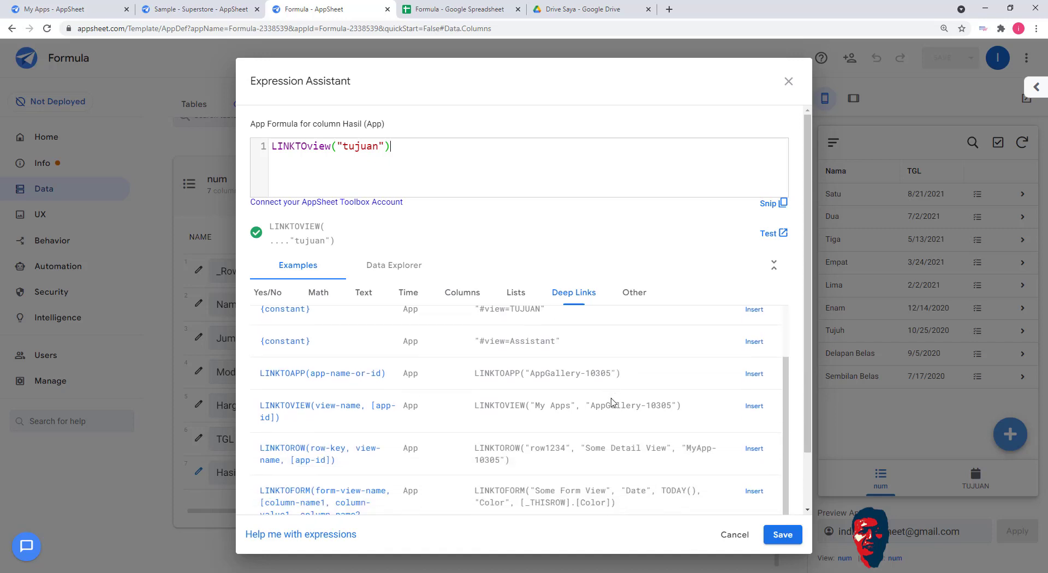
pyautogui.scroll(-1, 613, 403)
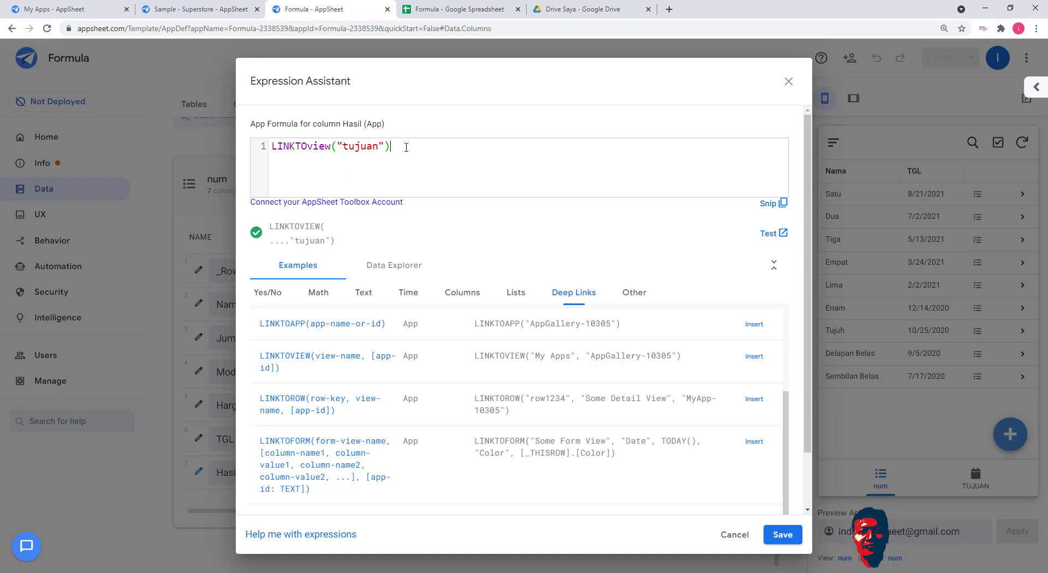
pyautogui.moveTo(406, 148); pyautogui.dragTo(225, 142)
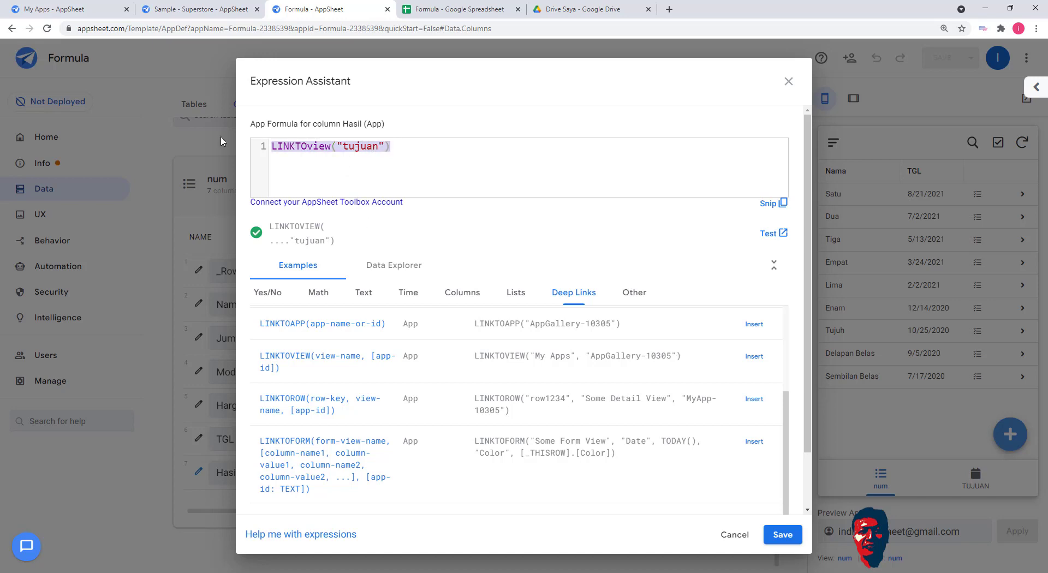
pyautogui.doubleClick(560, 398)
pyautogui.doubleClick(623, 398)
pyautogui.moveTo(586, 398); pyautogui.dragTo(507, 410)
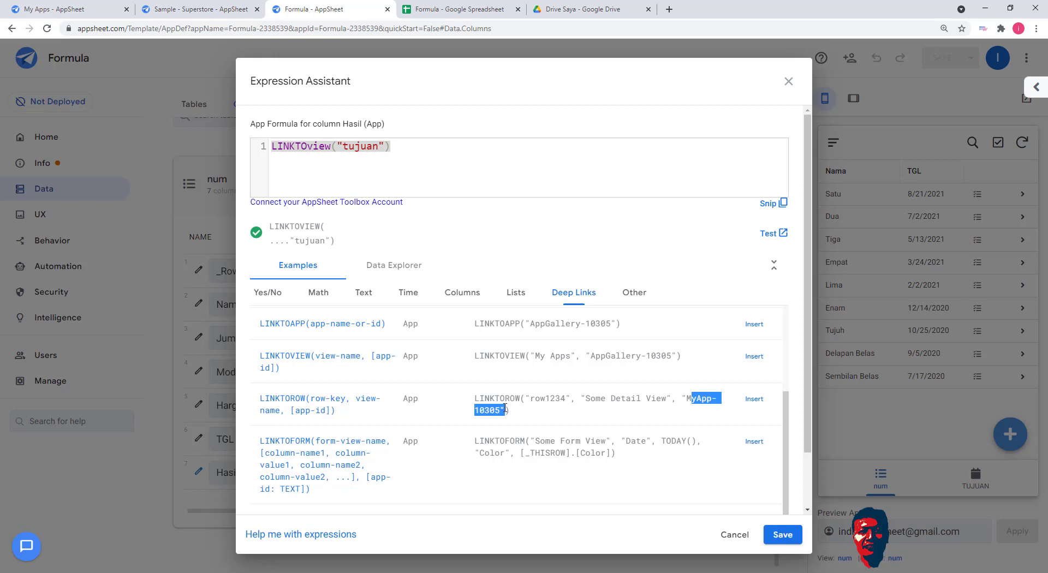
pyautogui.moveTo(506, 408); pyautogui.dragTo(502, 406)
pyautogui.click(670, 410)
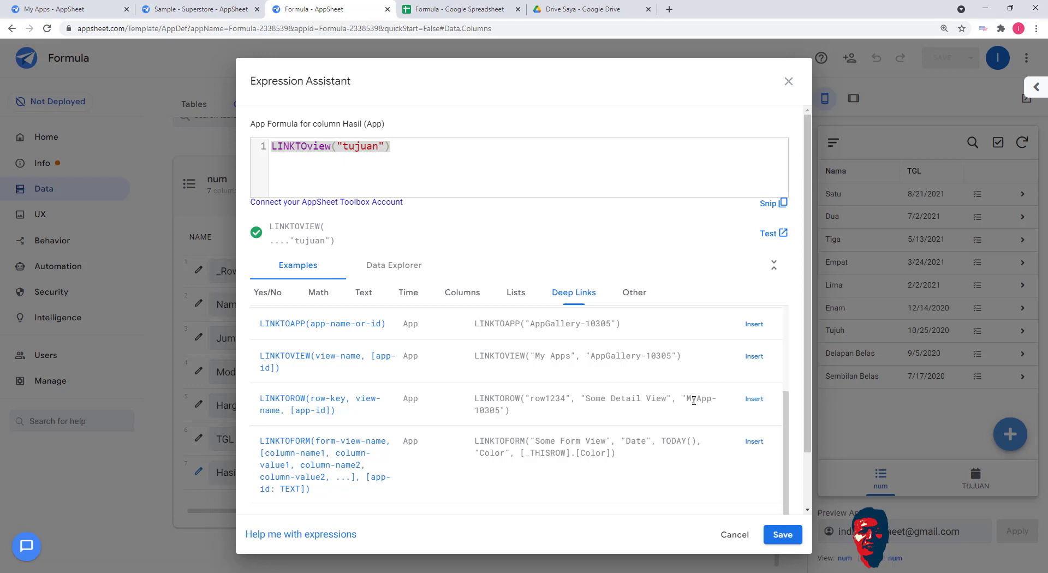
pyautogui.moveTo(681, 399); pyautogui.dragTo(721, 415)
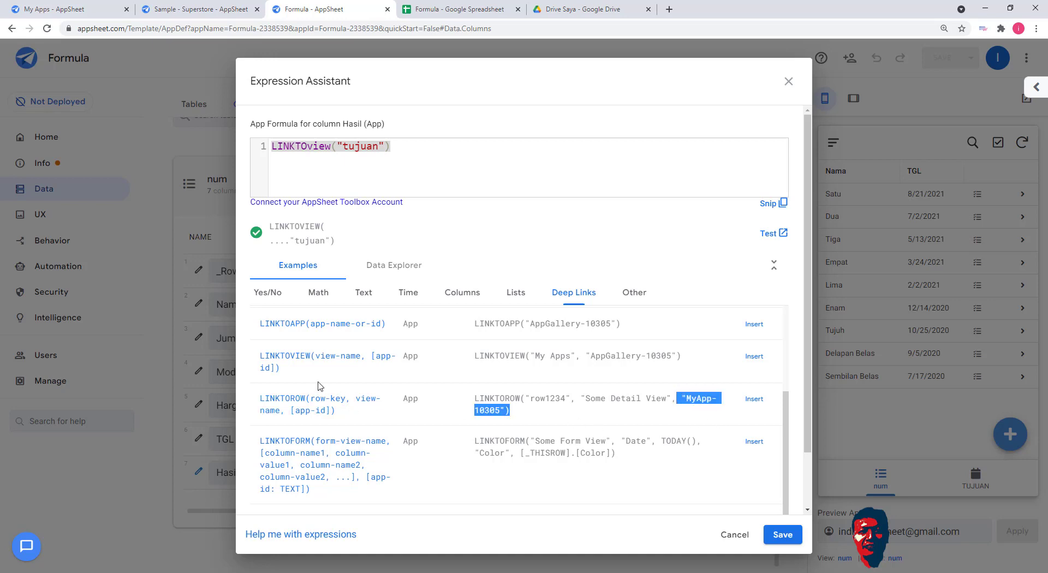
pyautogui.click(436, 143)
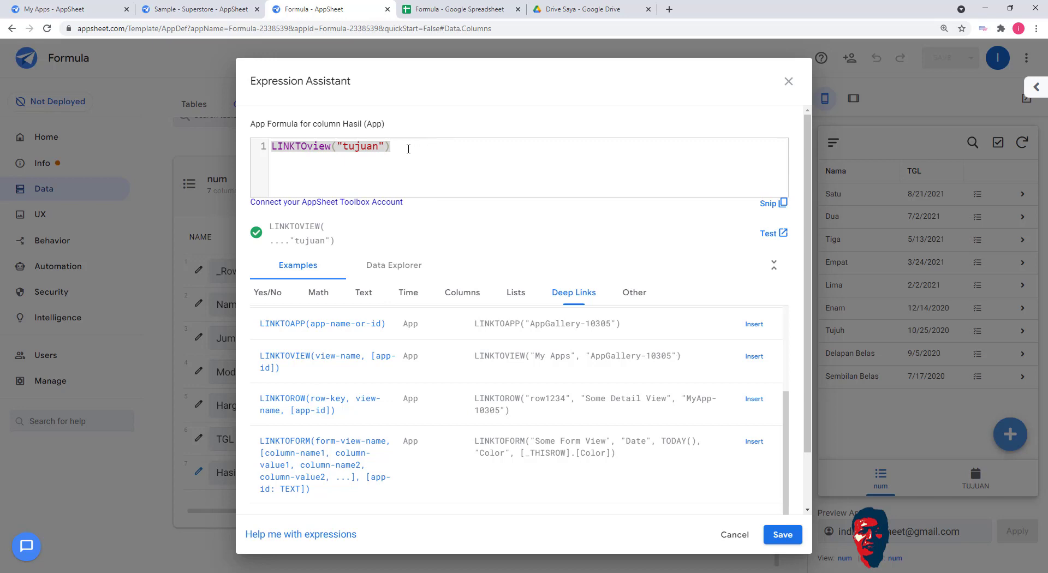
# Replace the Hasil formula with the LINKTOROW example and remove its "MyApp-10305" argument
pyautogui.moveTo(409, 149); pyautogui.dragTo(237, 147)
pyautogui.press('BackSpace')
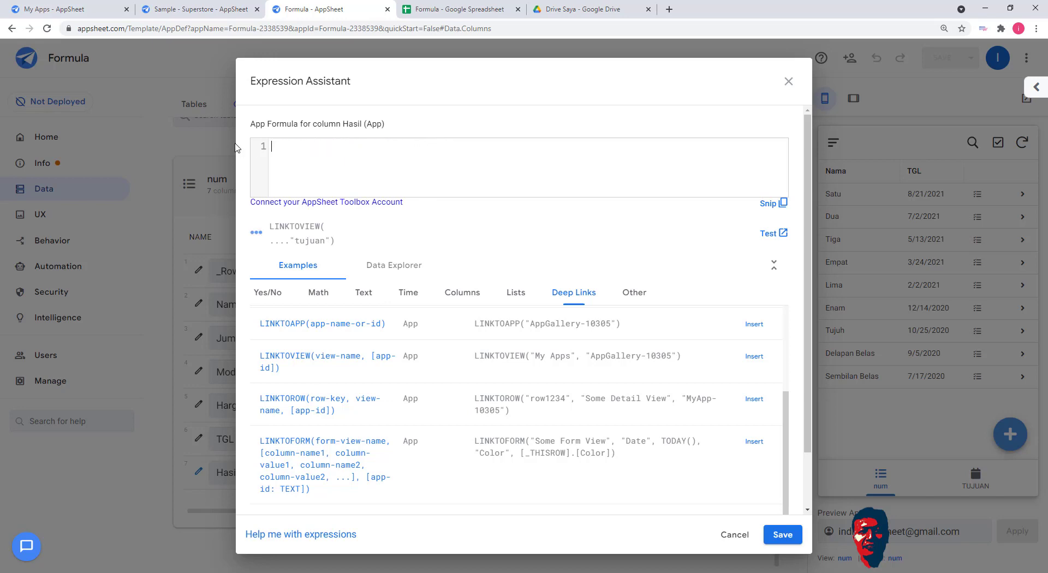
pyautogui.click(753, 400)
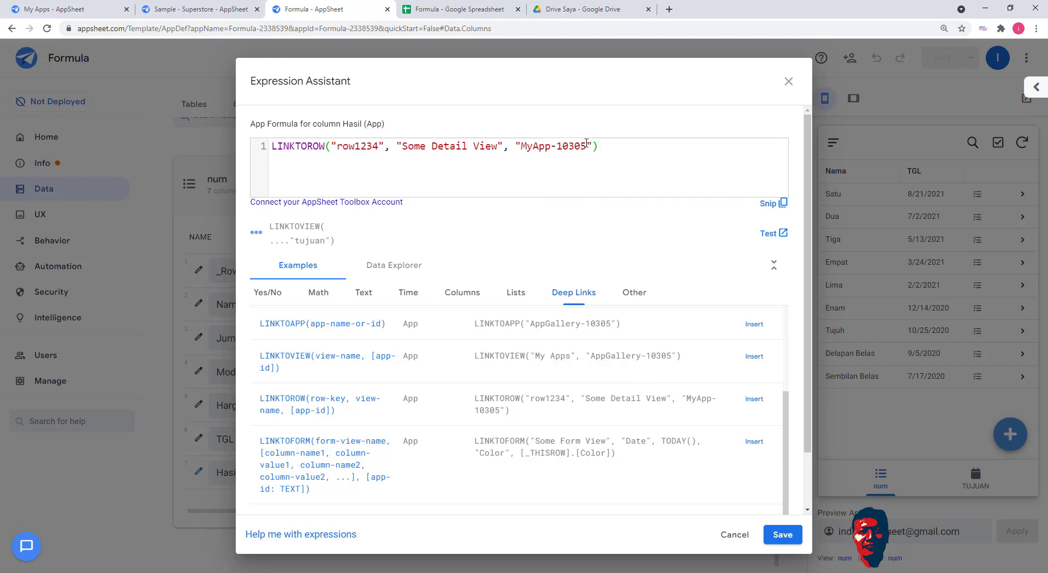
pyautogui.moveTo(594, 146); pyautogui.dragTo(505, 149)
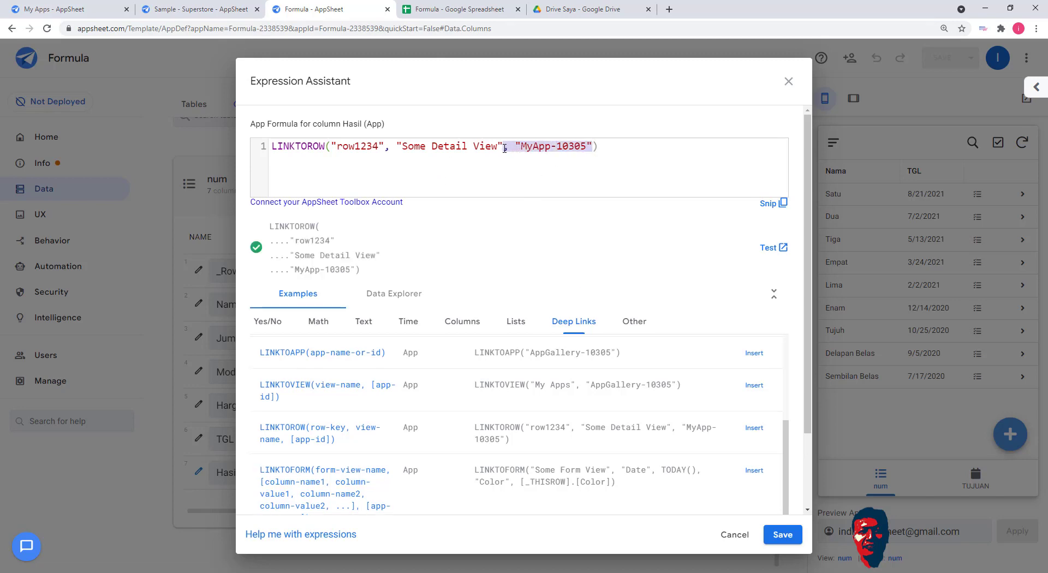
pyautogui.press('BackSpace')
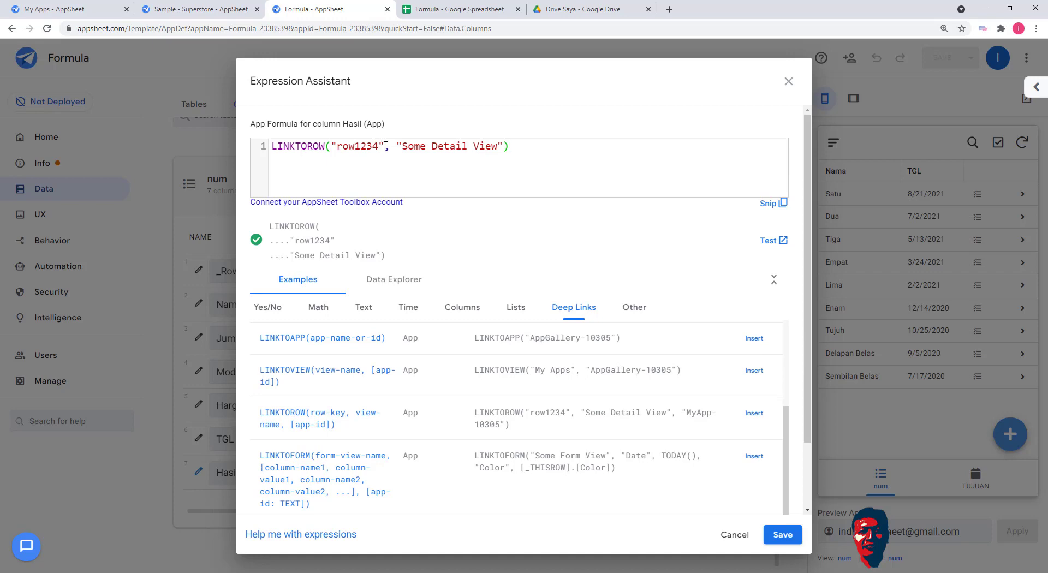
# Replace the "row1234" argument with a reference to the num table's _RowNumber column
pyautogui.moveTo(386, 147); pyautogui.dragTo(334, 143)
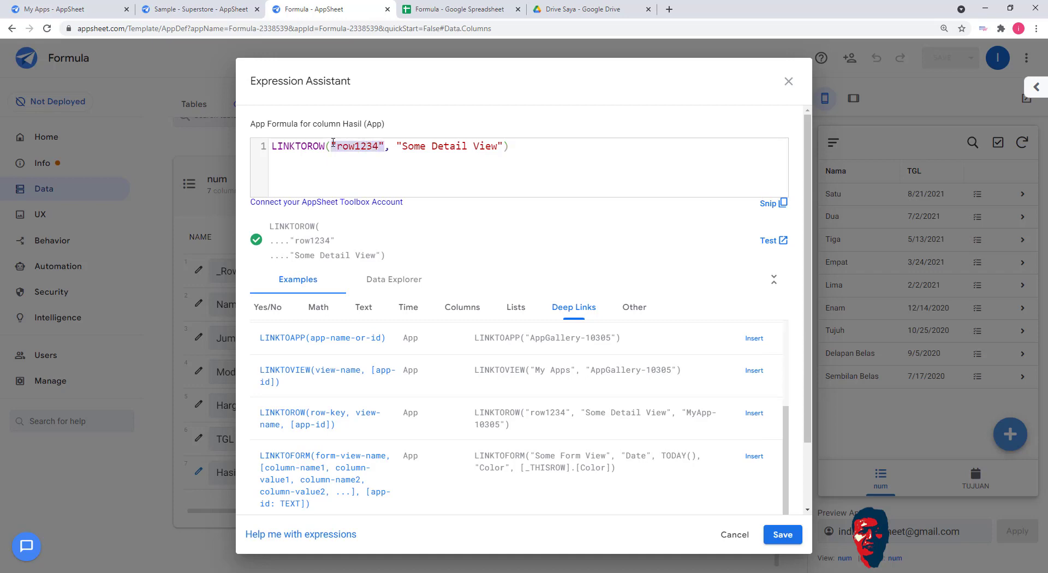
pyautogui.press('BackSpace')
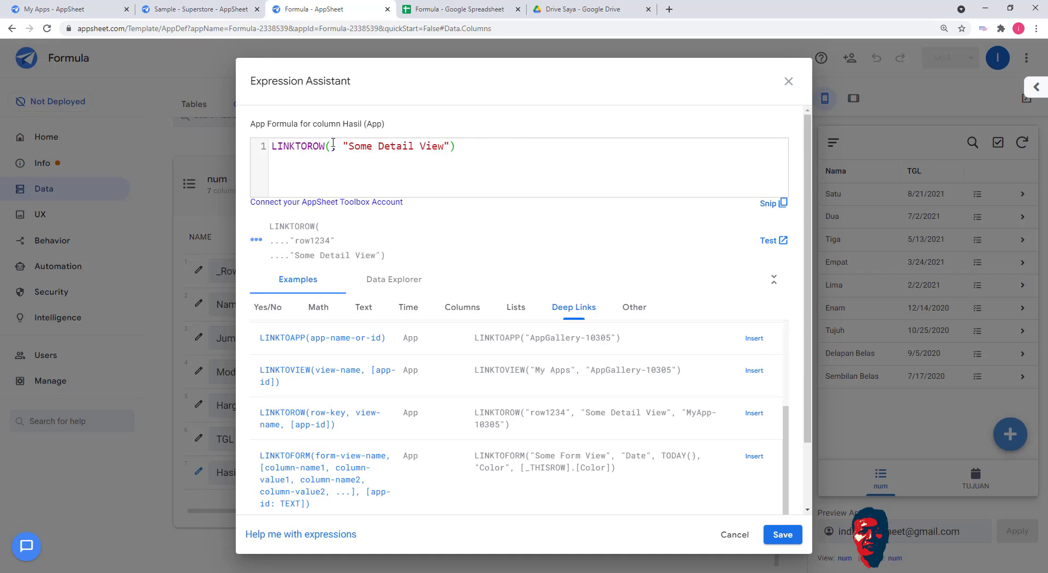
pyautogui.write('[_')
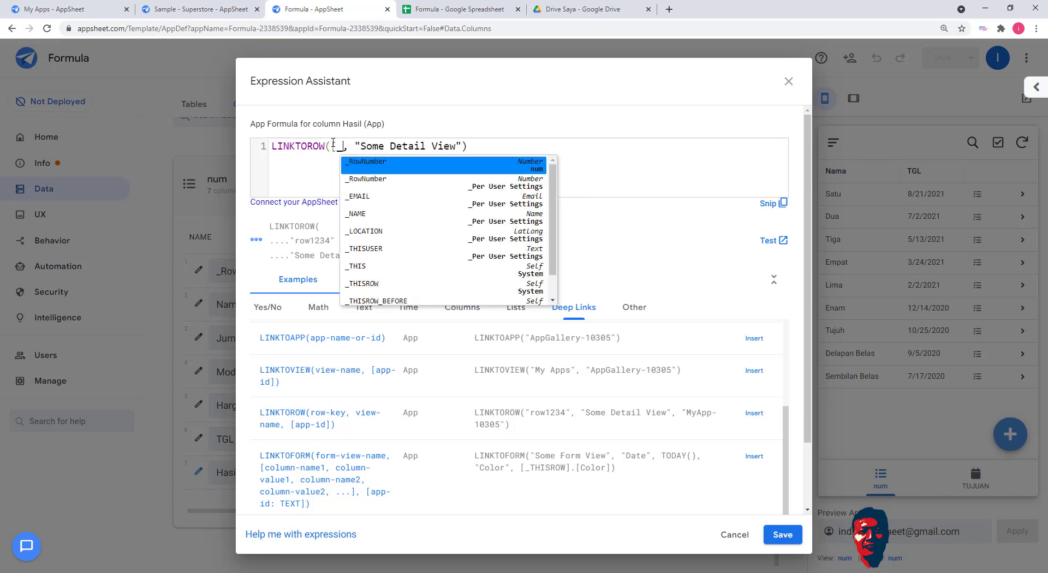
pyautogui.write('row')
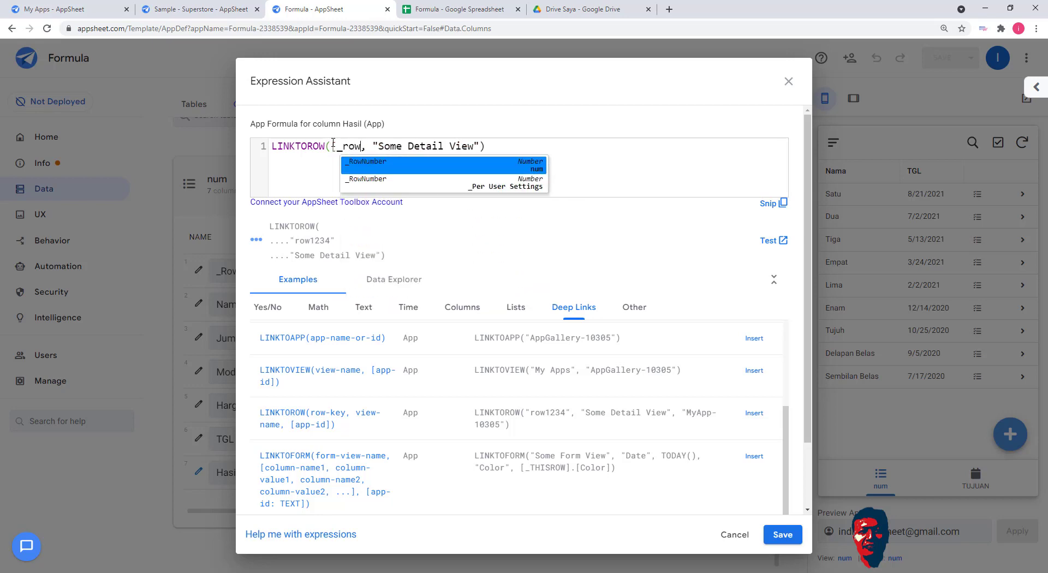
pyautogui.write('n')
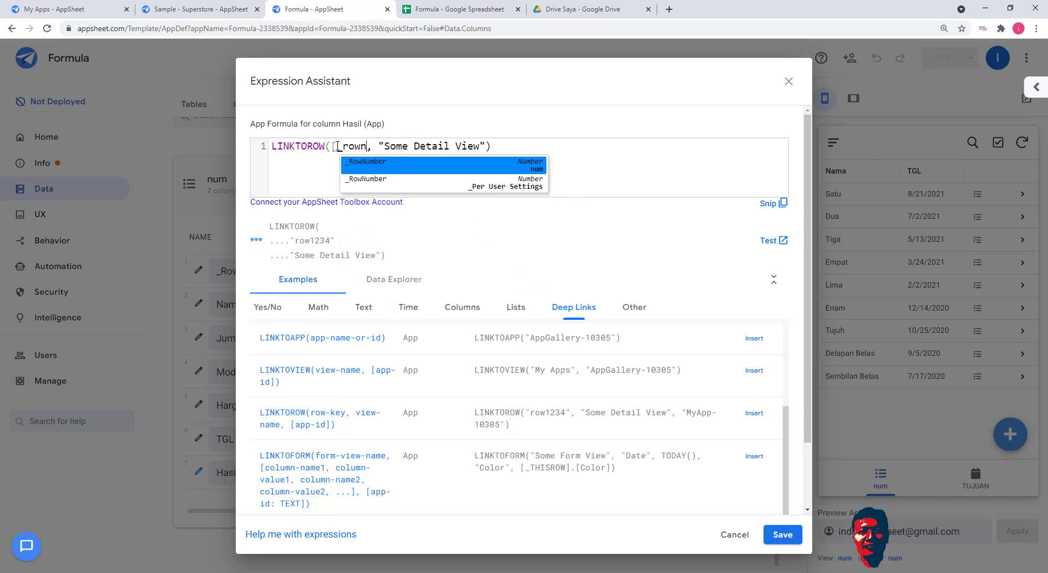
pyautogui.click(370, 165)
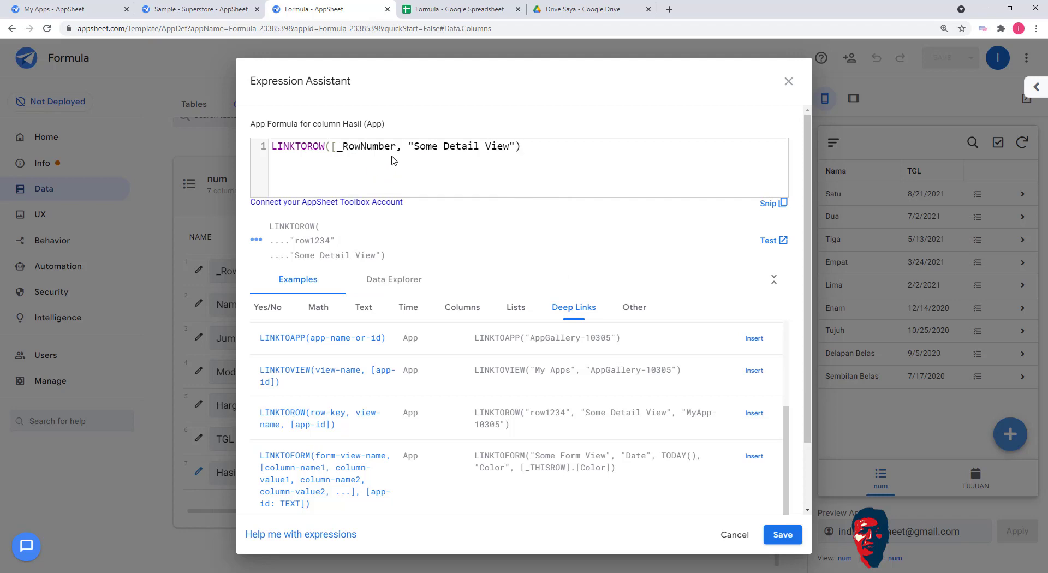
# Complete the Hasil formula as LINKTOROW([_RowNumber], "tujuan"), then save the formula and the app
pyautogui.moveTo(509, 145); pyautogui.dragTo(415, 143)
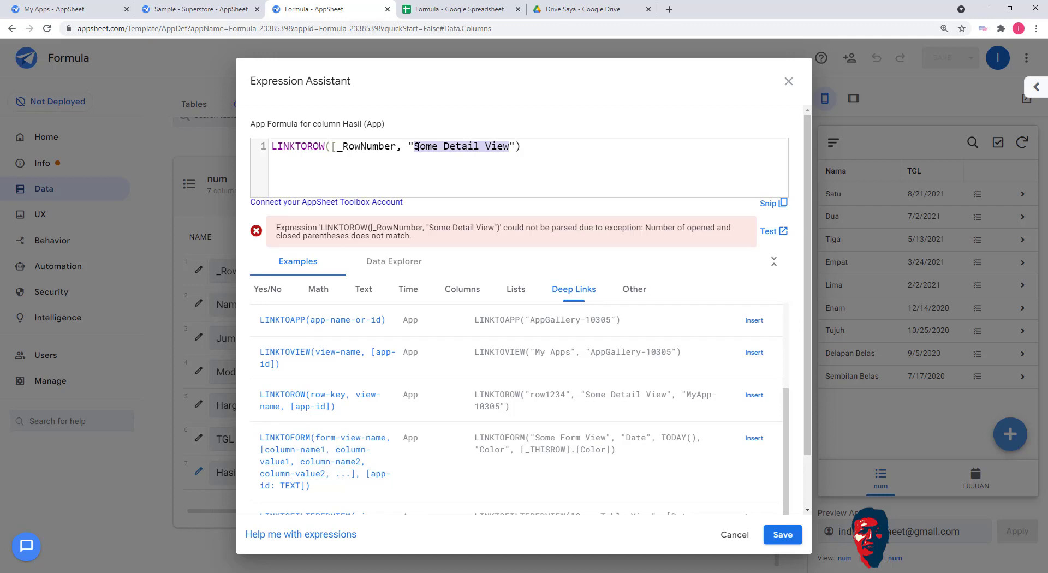
pyautogui.write('tujuan')
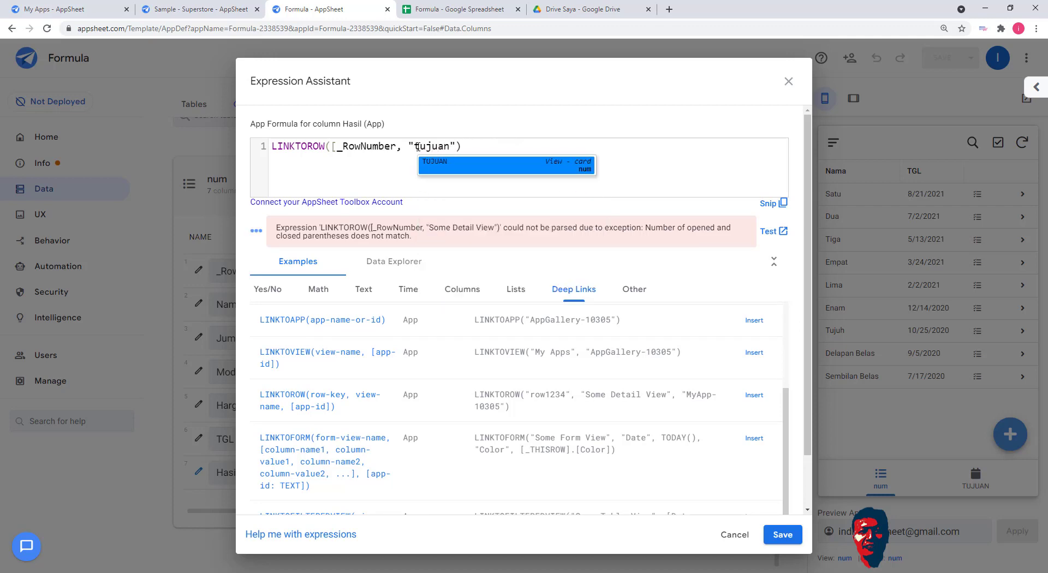
pyautogui.click(371, 178)
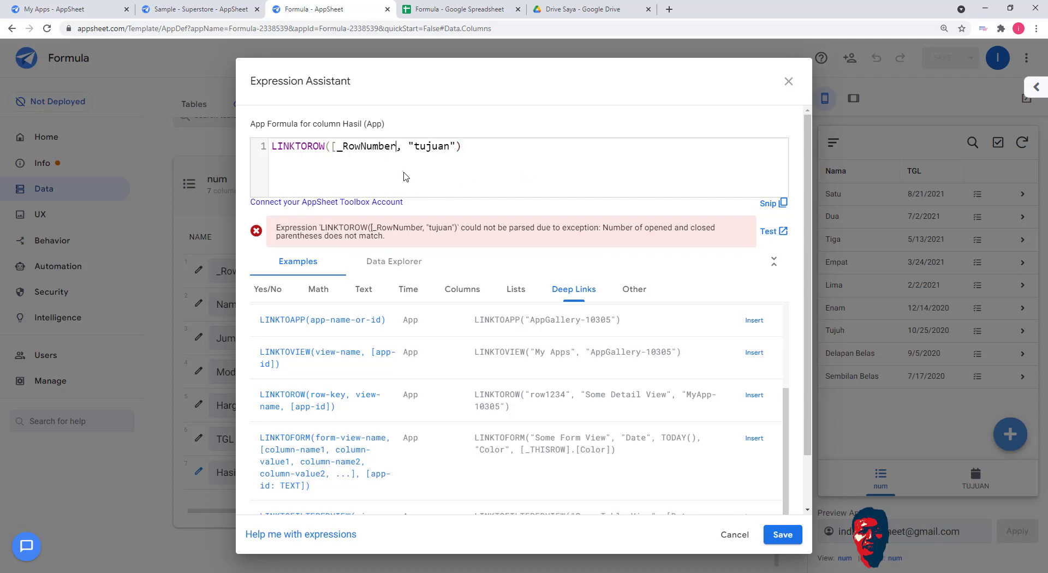
pyautogui.write(']')
pyautogui.click(528, 166)
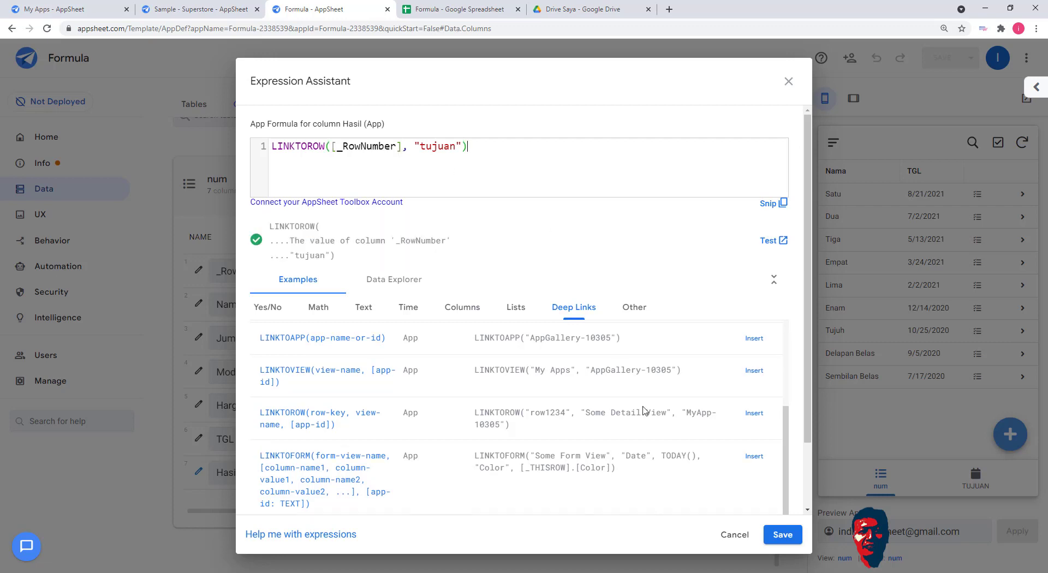
pyautogui.click(783, 535)
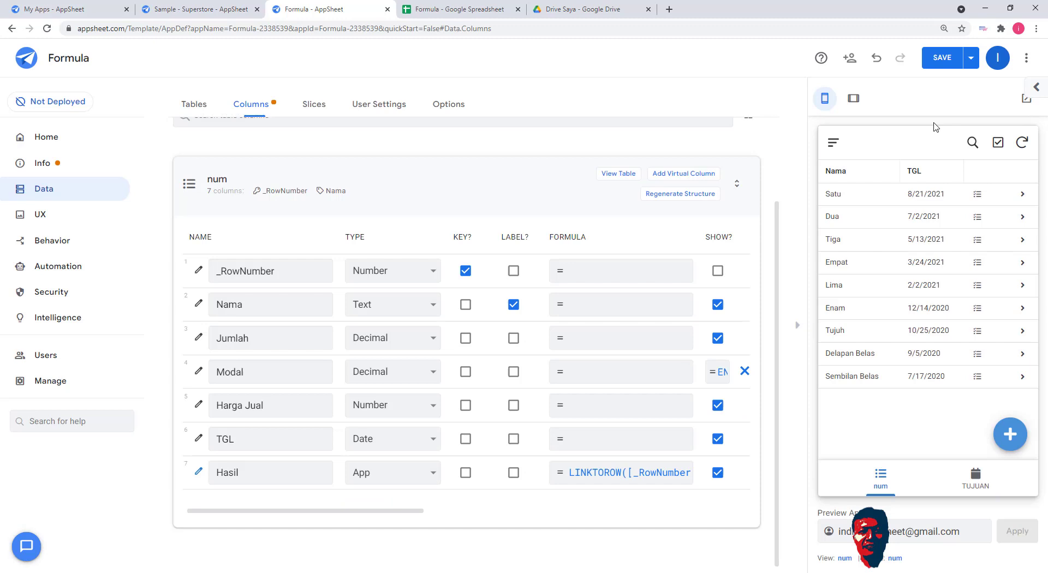
pyautogui.click(948, 61)
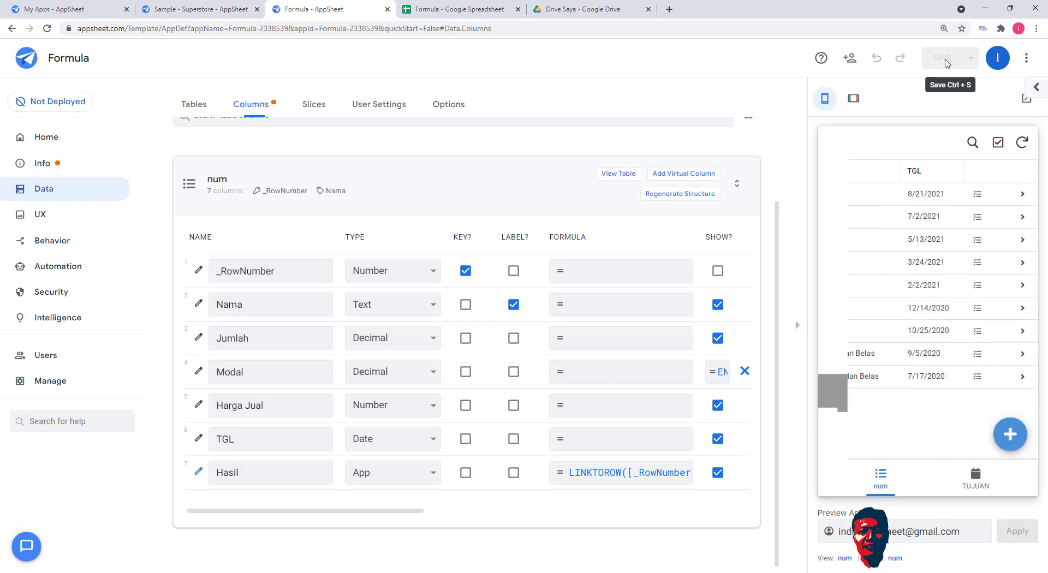
# Test Satu's Hasil link in the preview and look through the cards of the TUJUAN view it opens
pyautogui.click(976, 195)
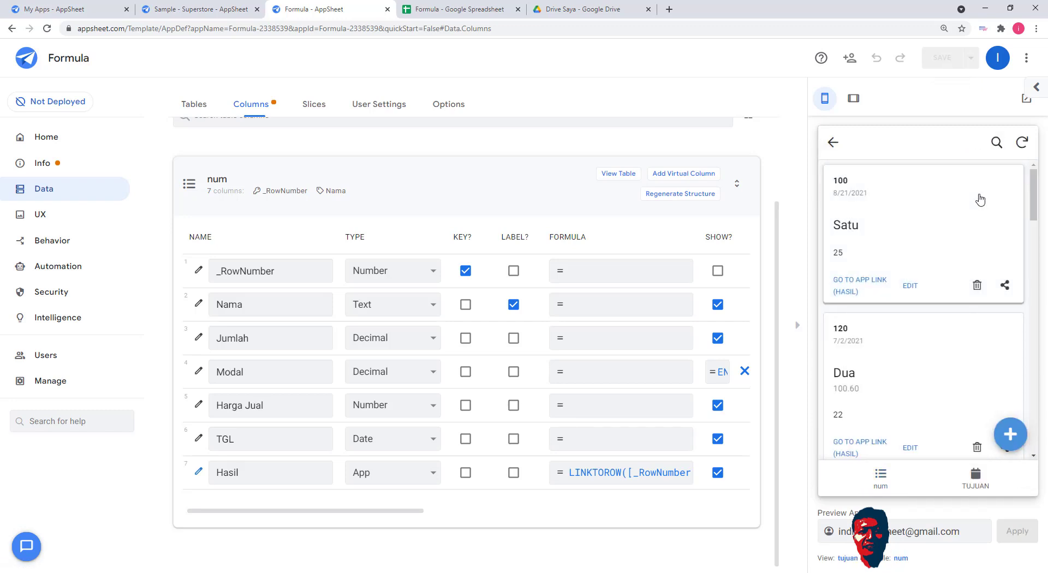
pyautogui.scroll(-10, 979, 200)
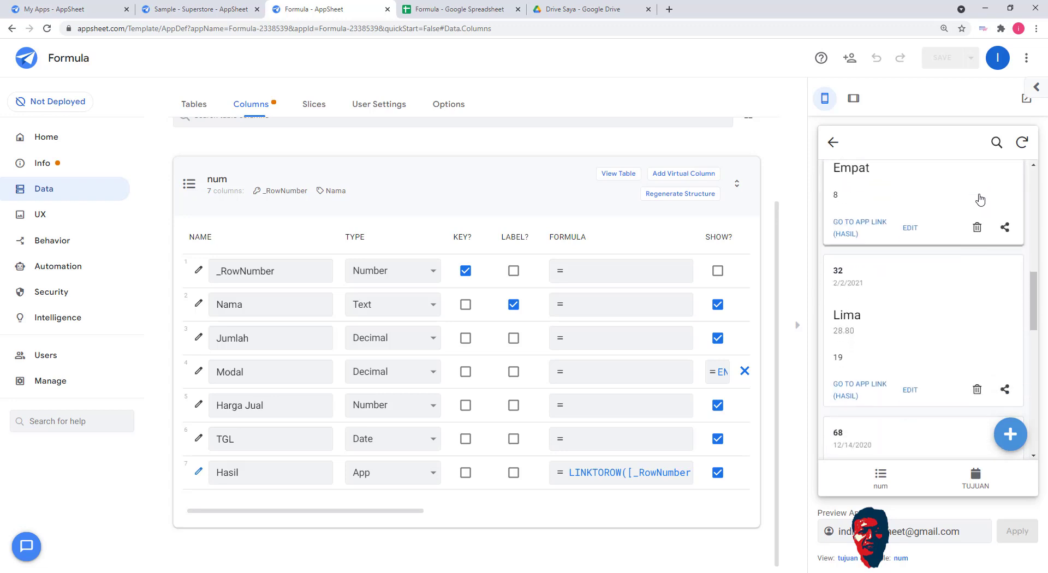
pyautogui.scroll(-3, 980, 199)
pyautogui.scroll(12, 980, 200)
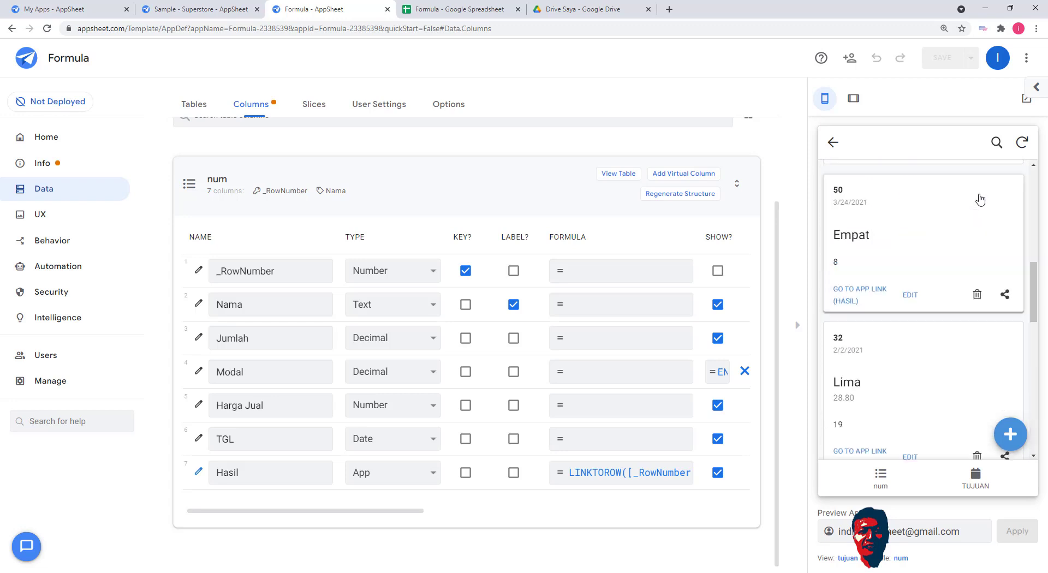
# Review more TUJUAN cards in the preview and return to Satu's card
pyautogui.scroll(-5, 980, 200)
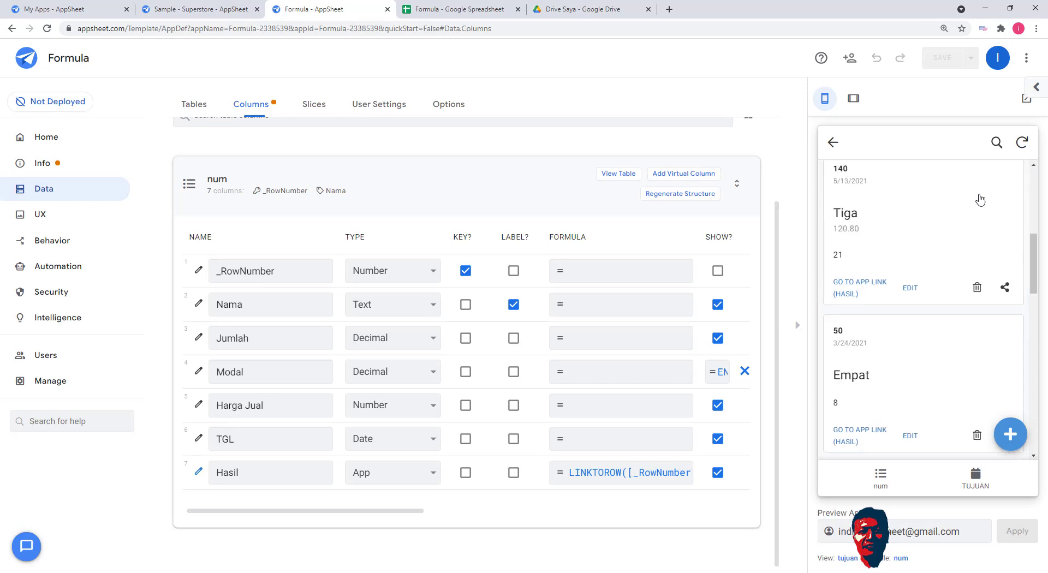
pyautogui.scroll(5, 917, 205)
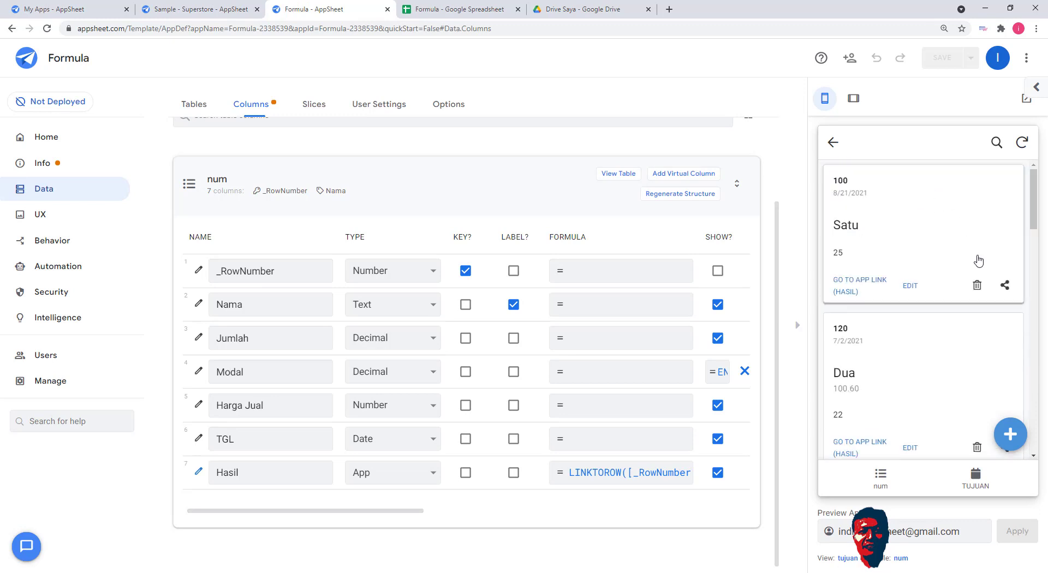
pyautogui.moveTo(978, 260); pyautogui.dragTo(910, 216)
# Change the view argument of the Hasil LINKTOROW formula to "num_form", then save the formula and the app
pyautogui.click(632, 475)
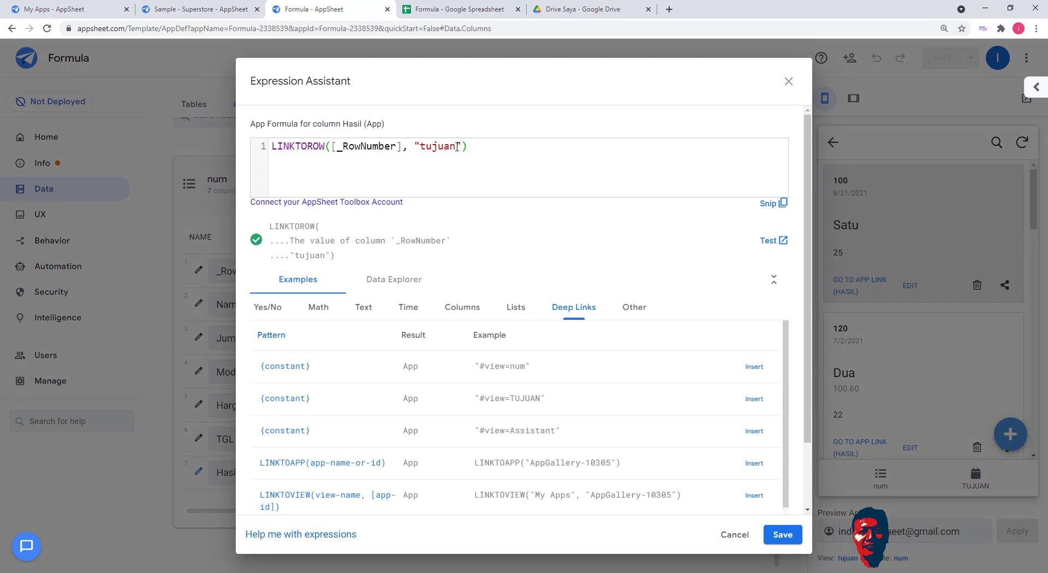
pyautogui.moveTo(458, 146); pyautogui.dragTo(421, 146)
pyautogui.write('num')
pyautogui.write('_f')
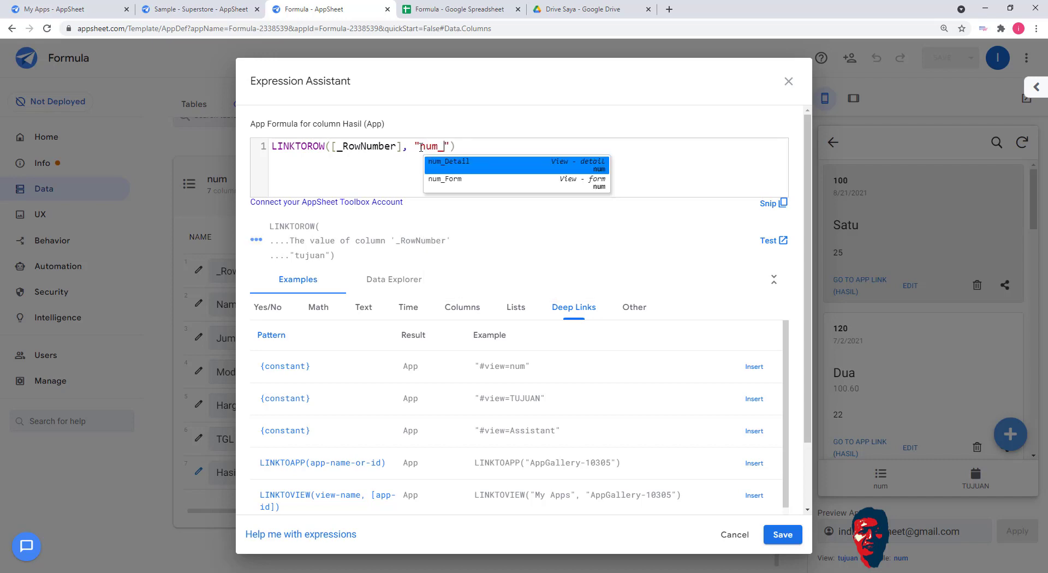
pyautogui.write('orm')
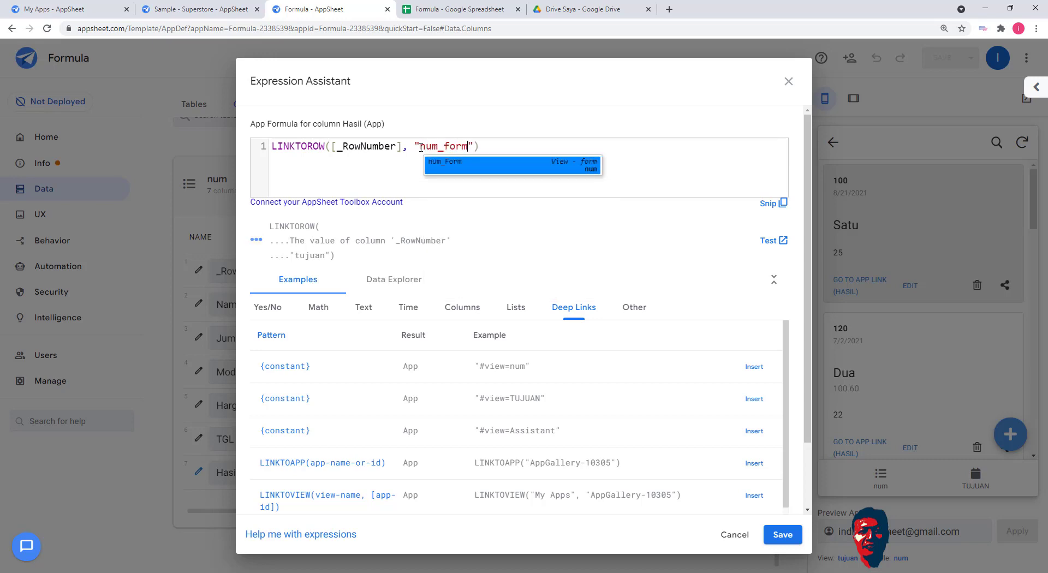
pyautogui.click(397, 172)
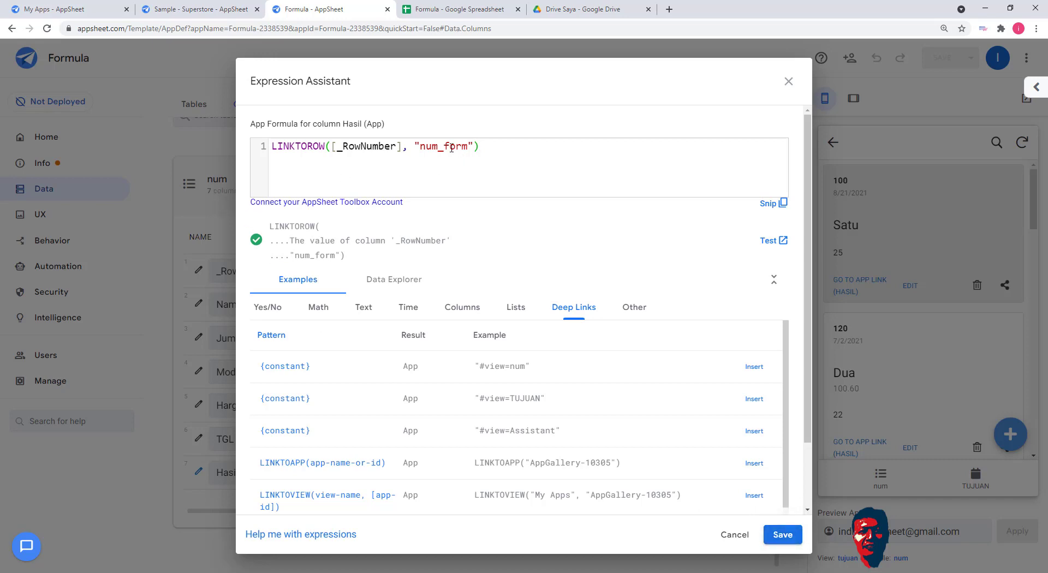
pyautogui.click(783, 535)
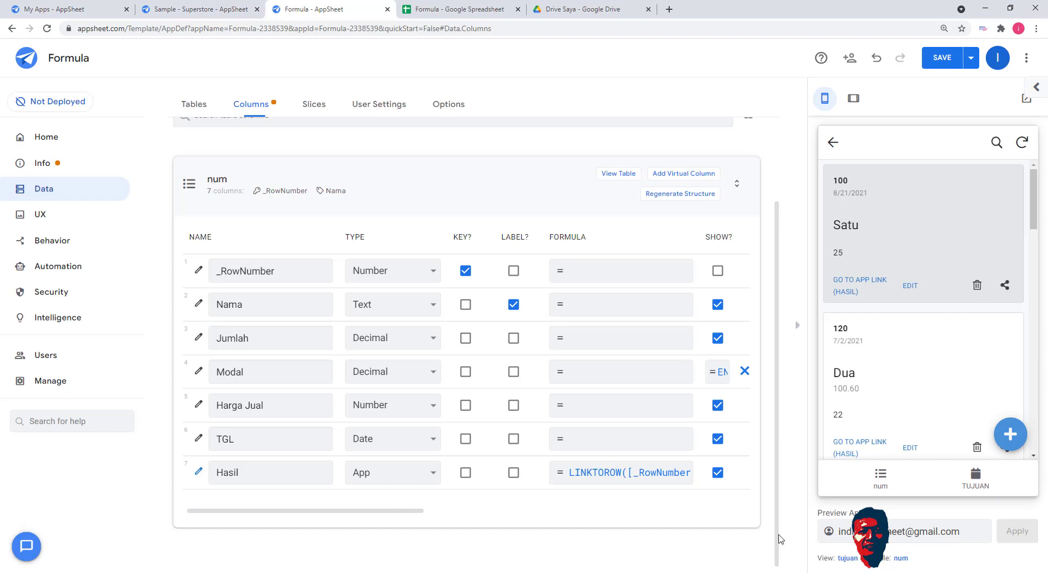
pyautogui.click(953, 59)
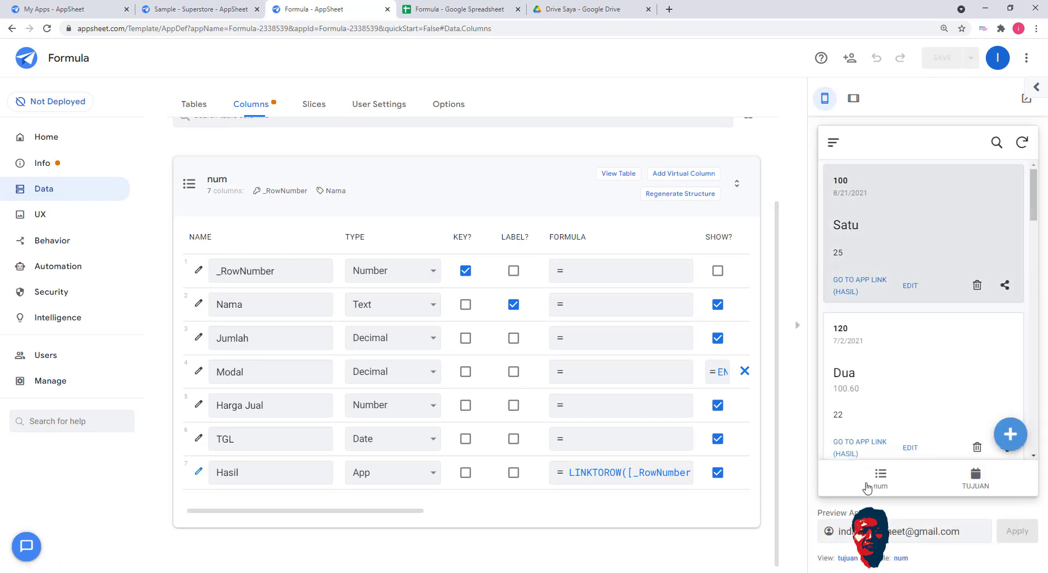
# Test Satu's Hasil link from the num view in the preview, check the form it opens, and go back to the list
pyautogui.click(881, 481)
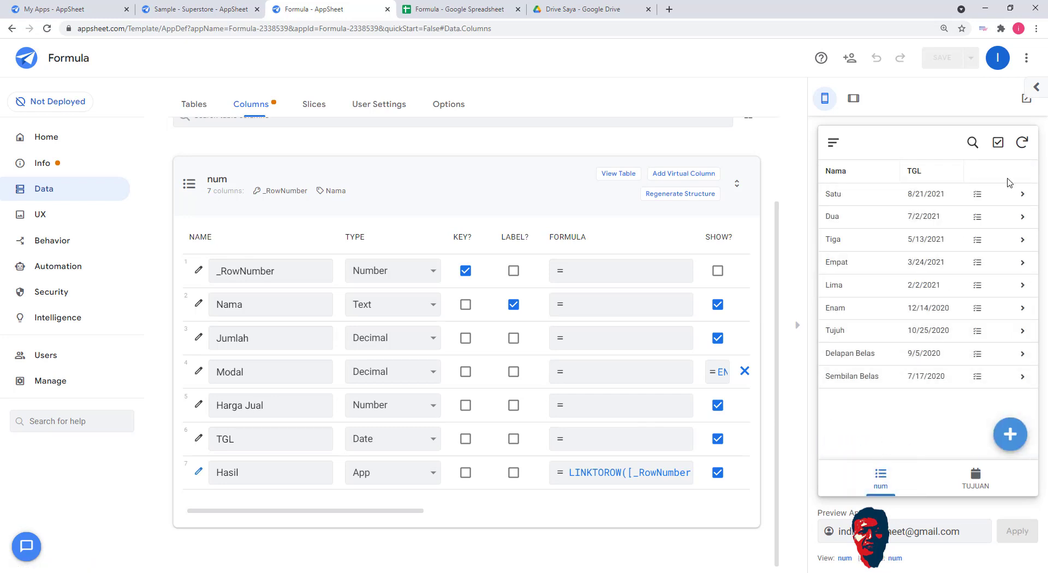
pyautogui.click(977, 194)
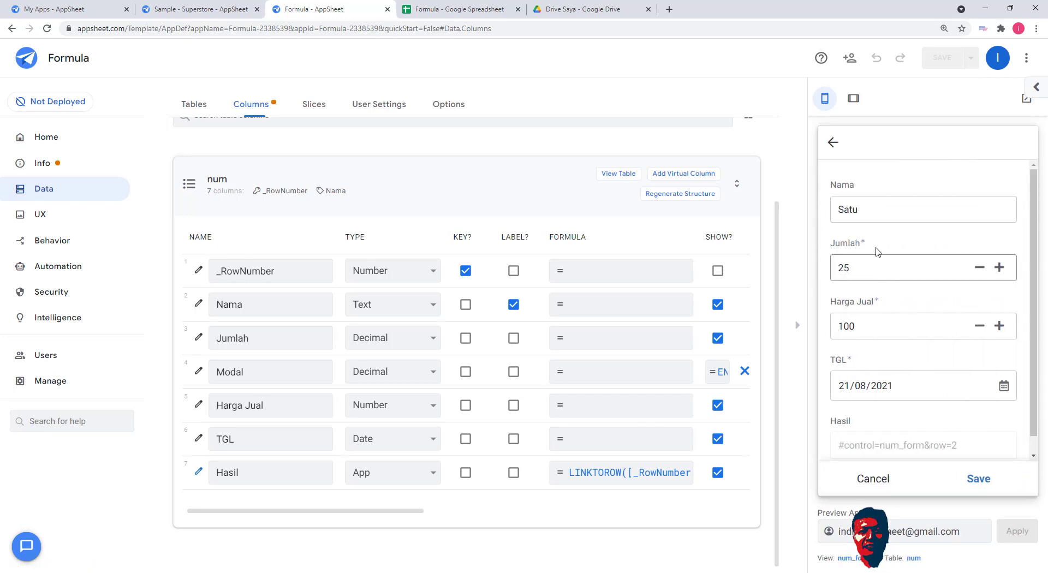
pyautogui.scroll(-1, 948, 233)
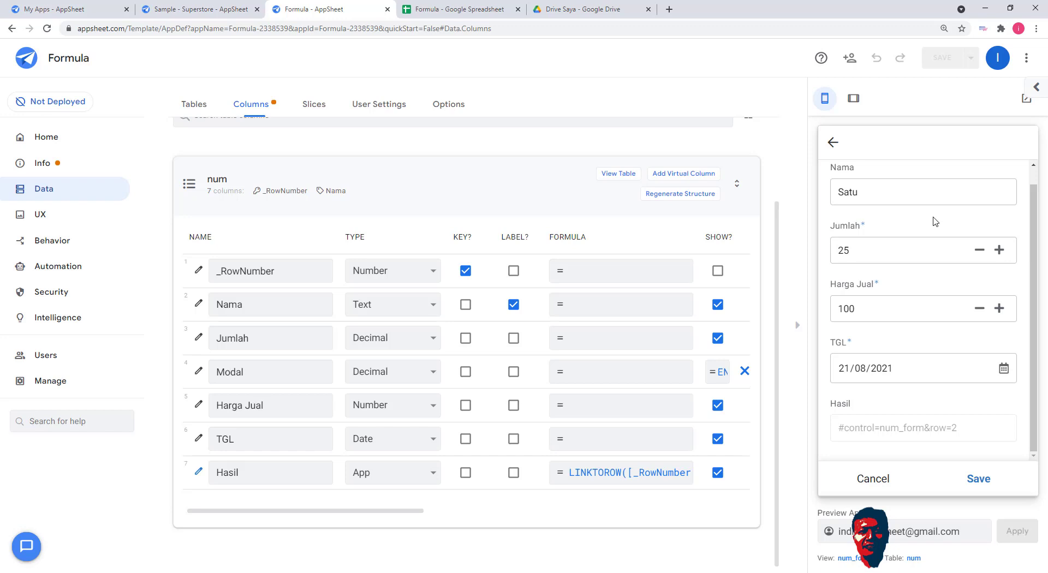
pyautogui.click(834, 143)
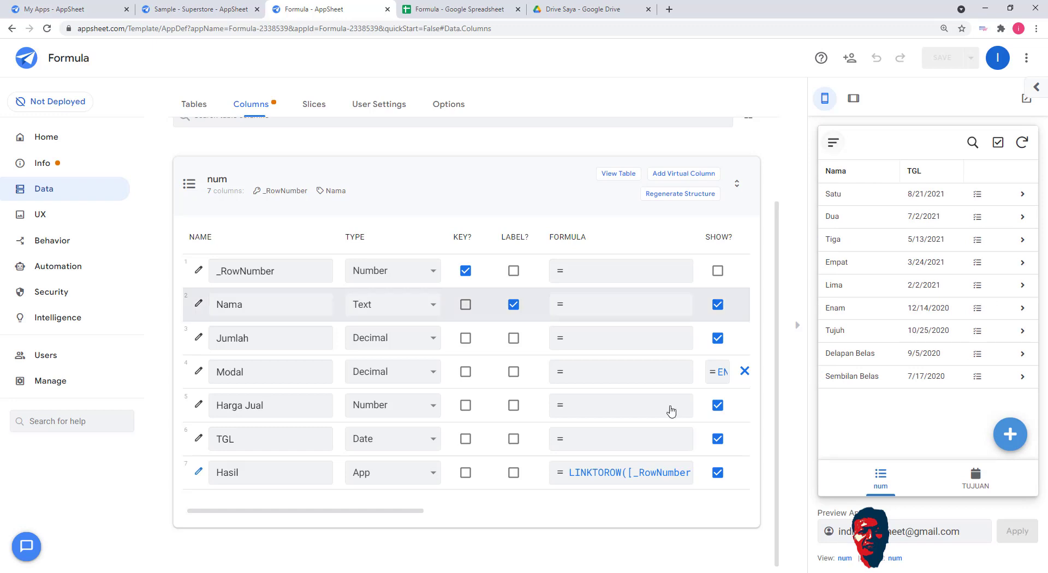
# Change the row argument of the Hasil formula to max(num[_RowNumber]), then save the formula and the app
pyautogui.click(621, 473)
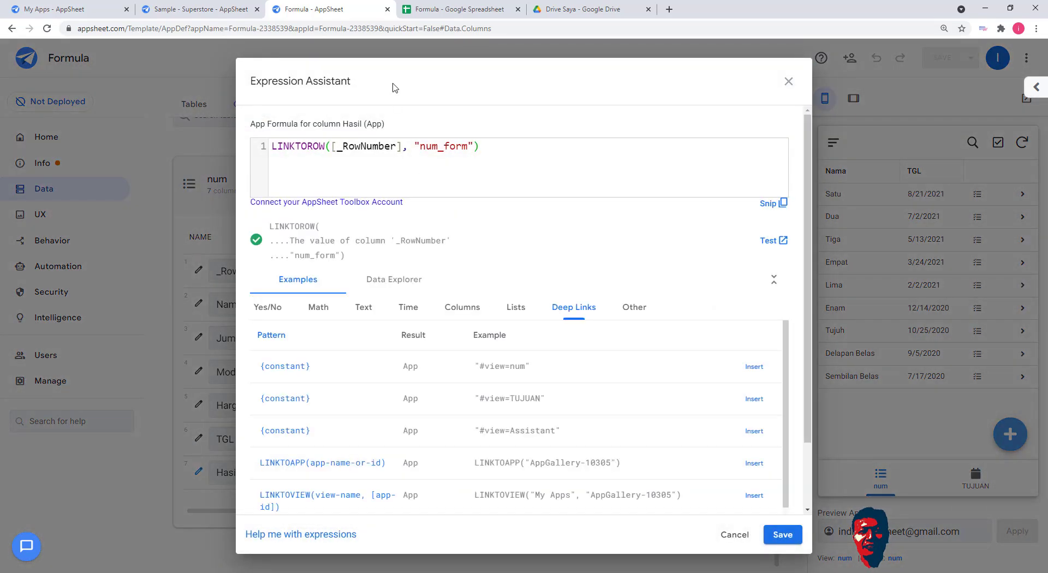
pyautogui.click(403, 147)
pyautogui.moveTo(403, 146); pyautogui.dragTo(332, 148)
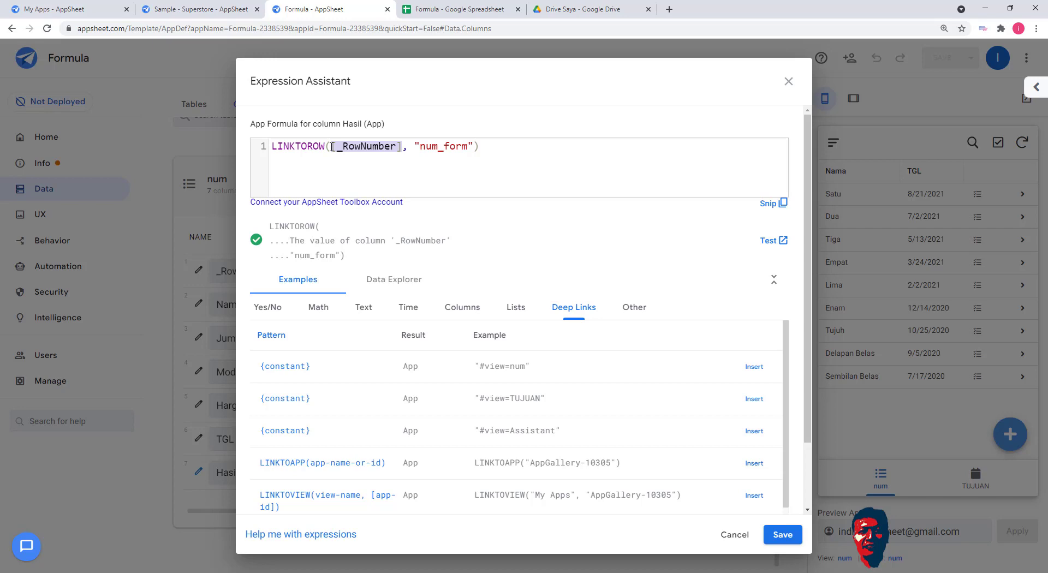
pyautogui.click(332, 147)
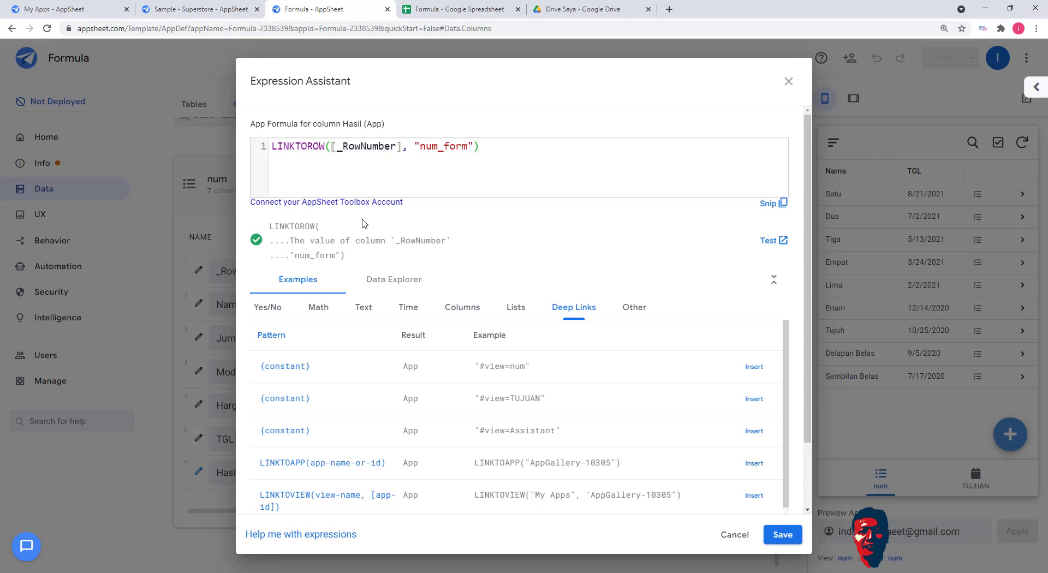
pyautogui.write('max(')
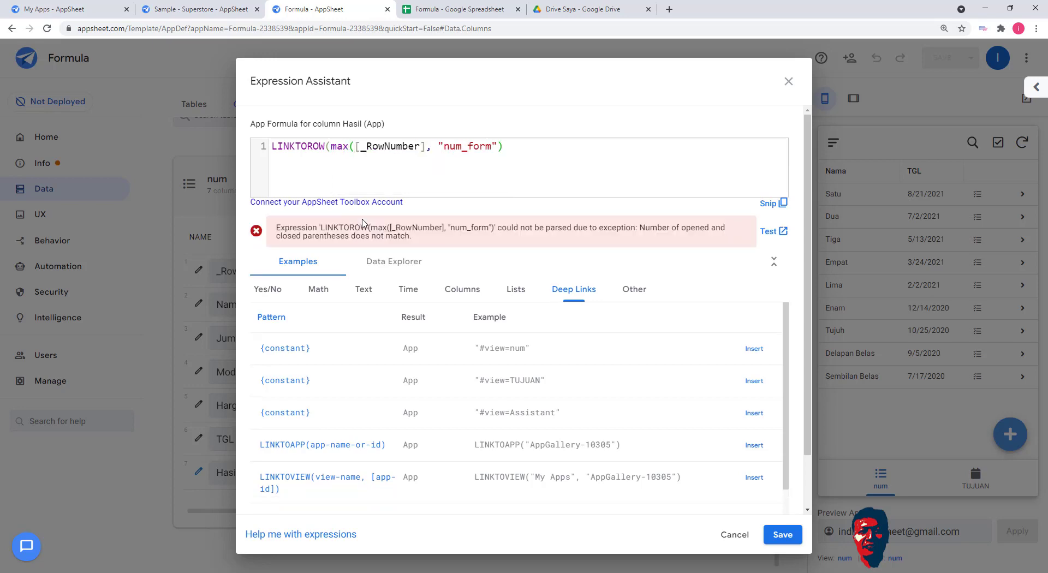
pyautogui.write('num')
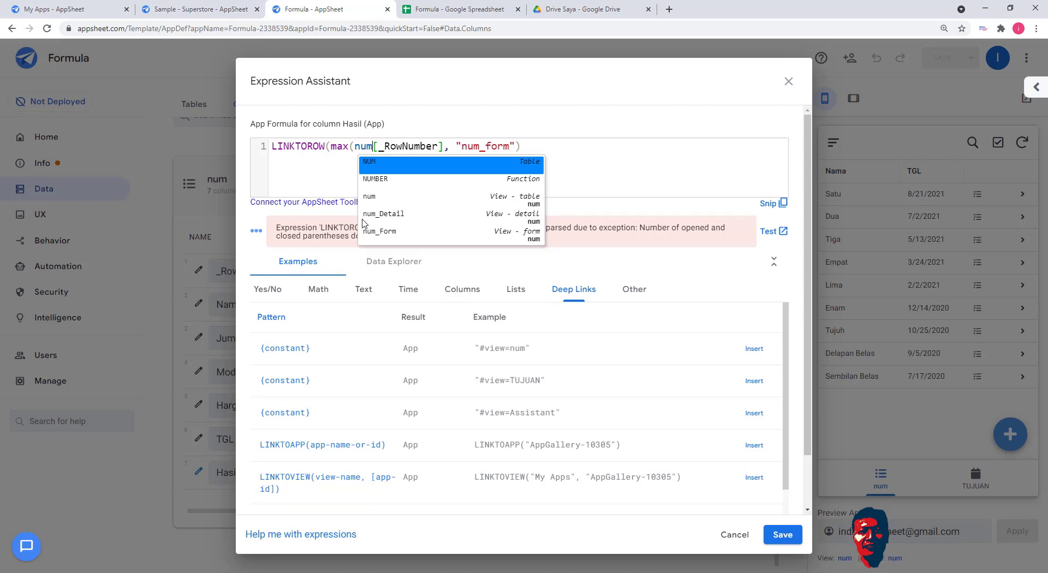
pyautogui.click(447, 169)
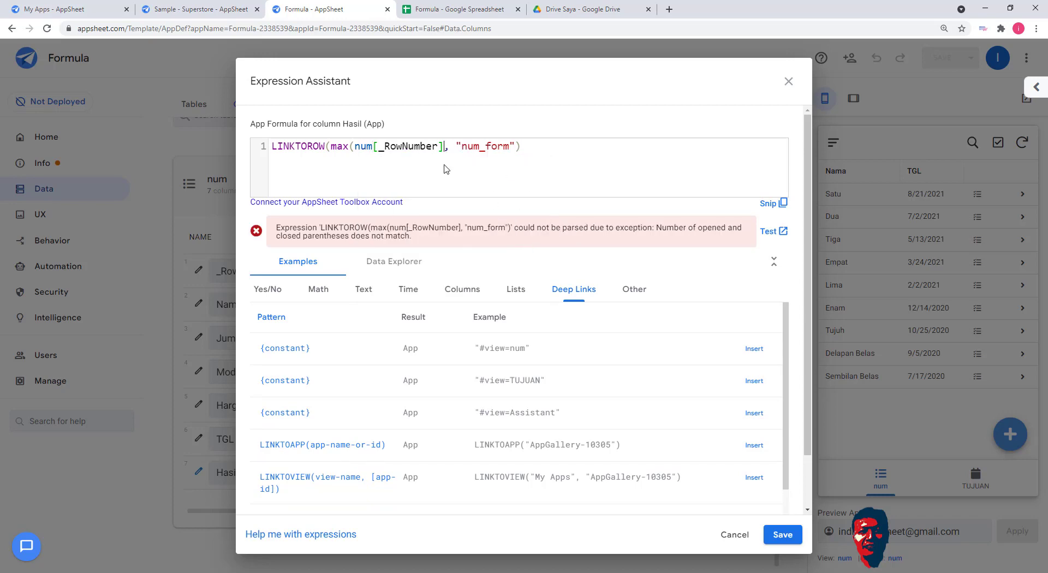
pyautogui.write(')')
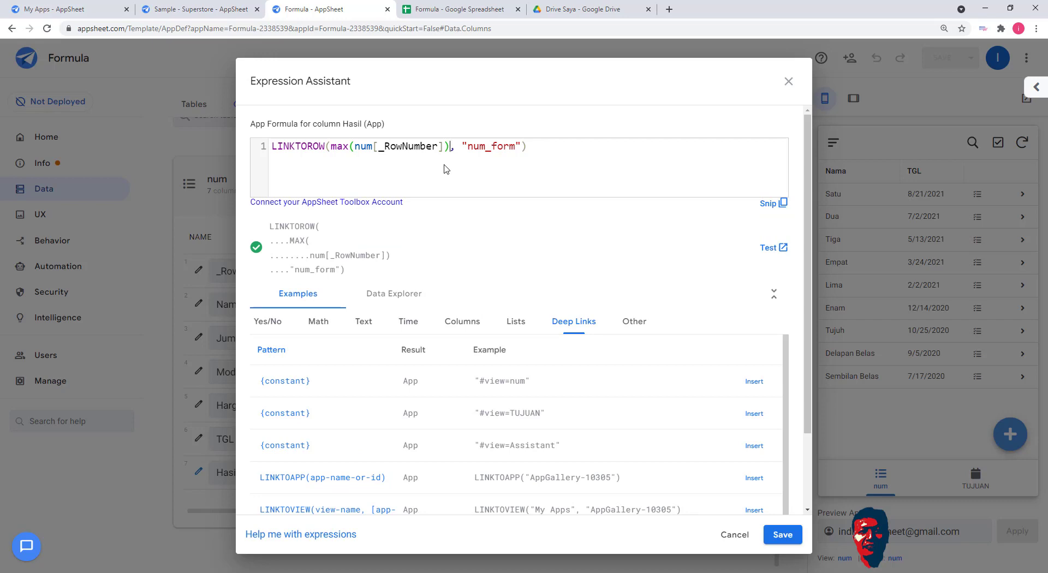
pyautogui.click(784, 536)
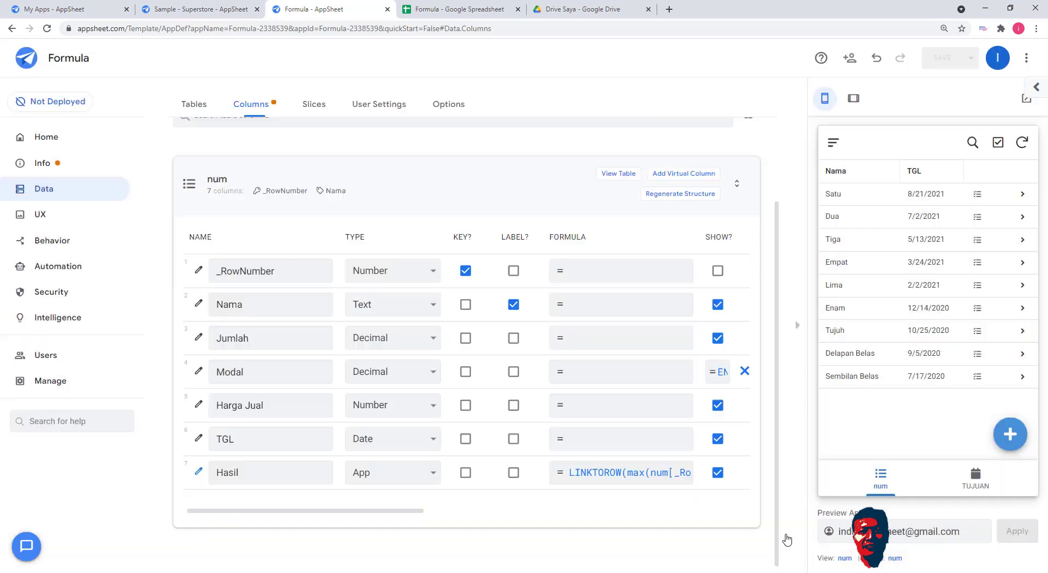
pyautogui.click(946, 59)
# Test Satu's Hasil link in the preview and examine the Hasil value in the form it opens
pyautogui.click(977, 196)
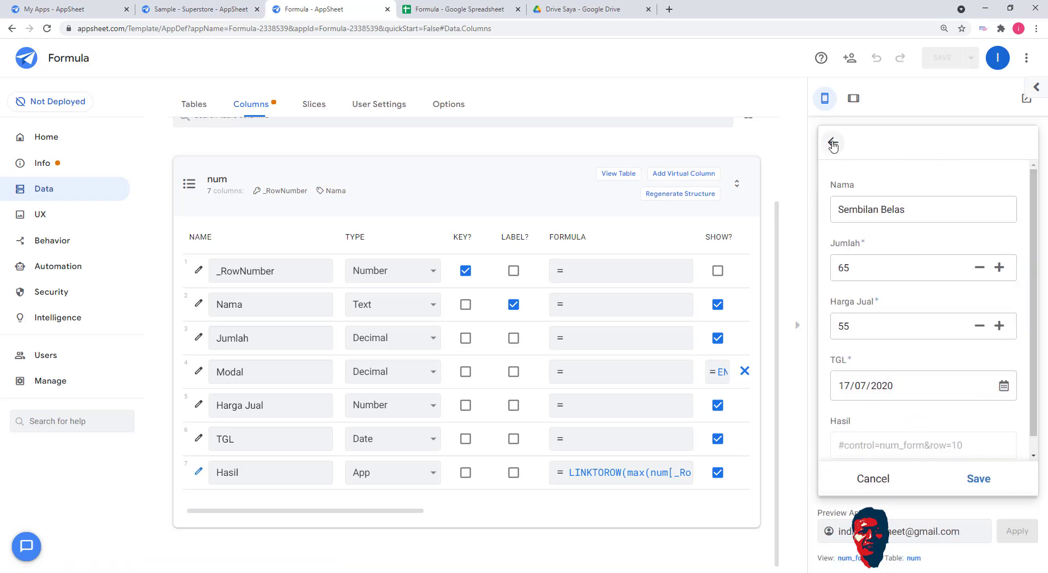
pyautogui.scroll(-1, 917, 306)
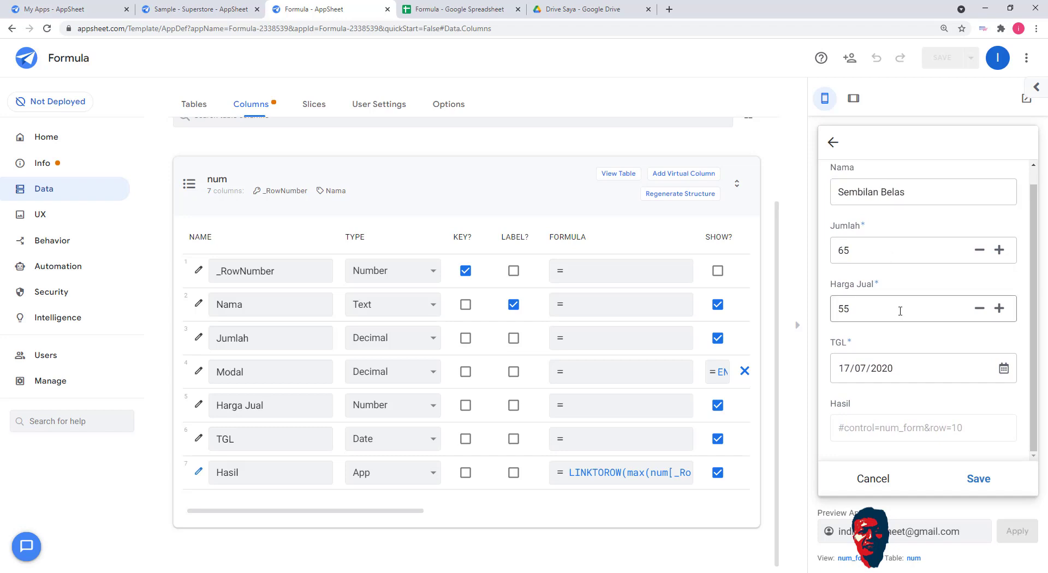
pyautogui.moveTo(964, 431); pyautogui.dragTo(835, 425)
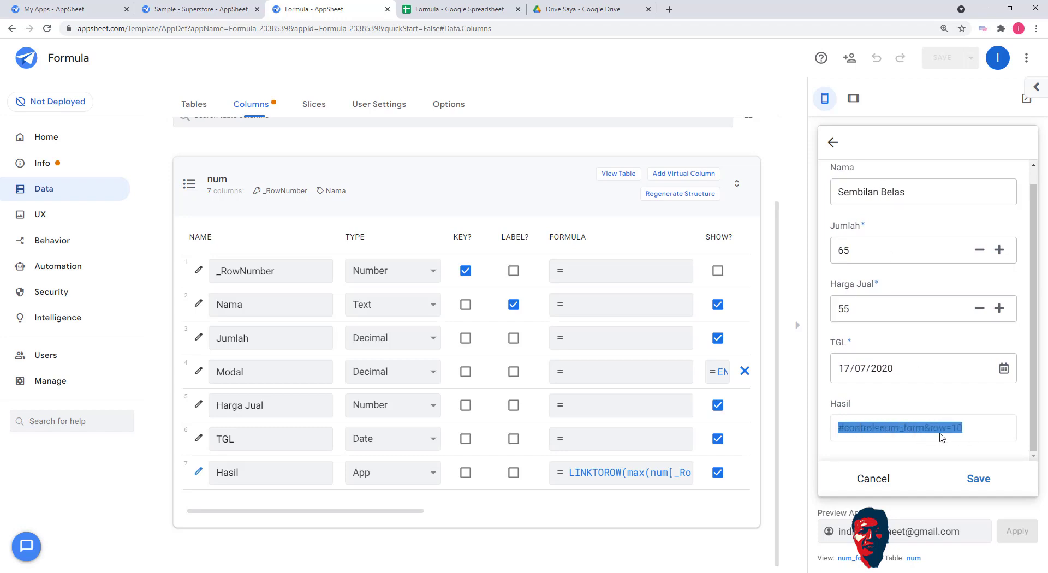
pyautogui.click(975, 434)
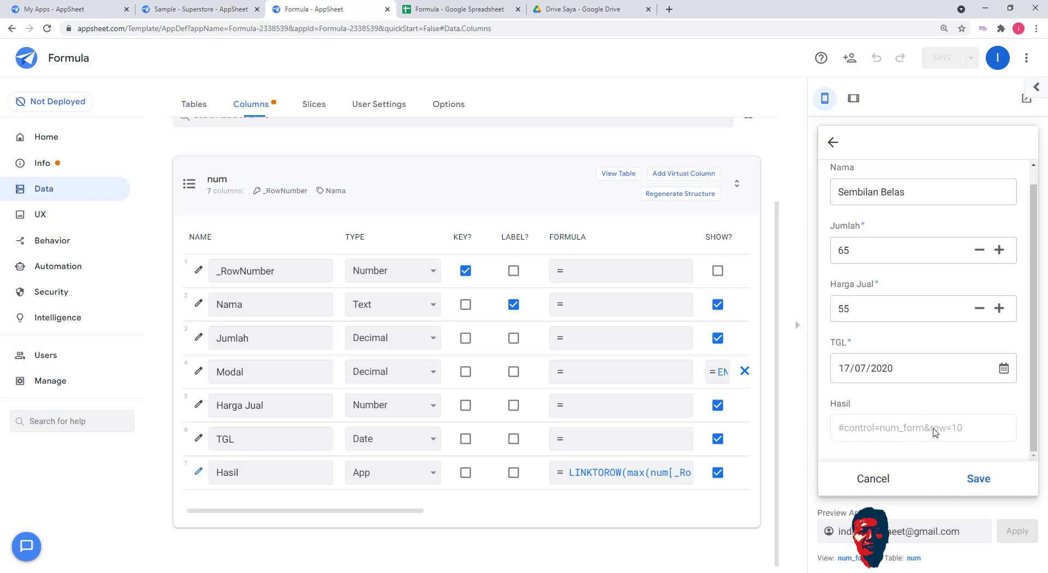
# Copy the Hasil link from the preview form and replace the Hasil formula with it in quotes: "#control=num_form&row=10"
pyautogui.moveTo(967, 434); pyautogui.dragTo(835, 432)
pyautogui.hotkey('ctrl', 'c')
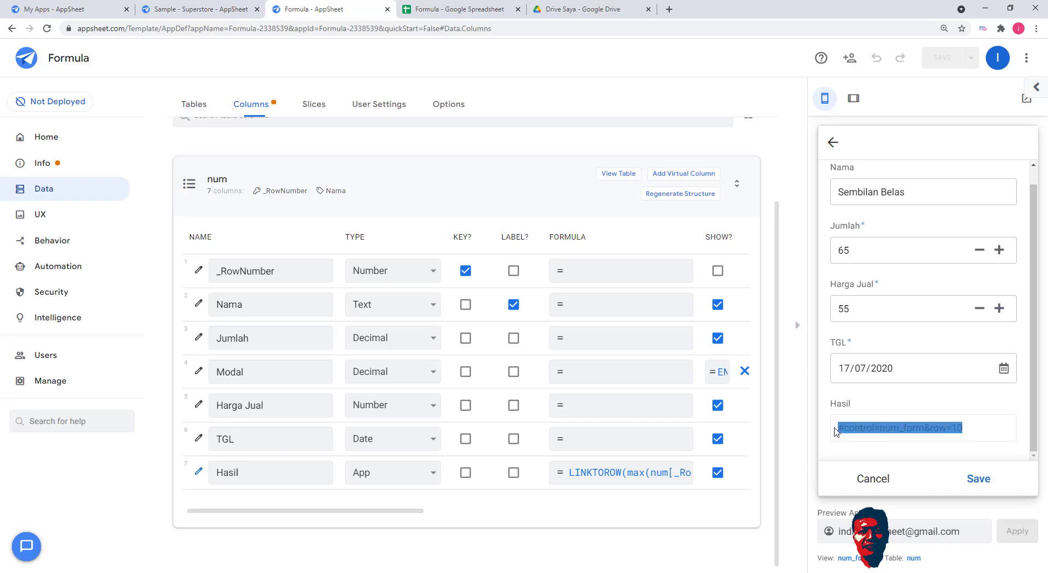
pyautogui.click(645, 474)
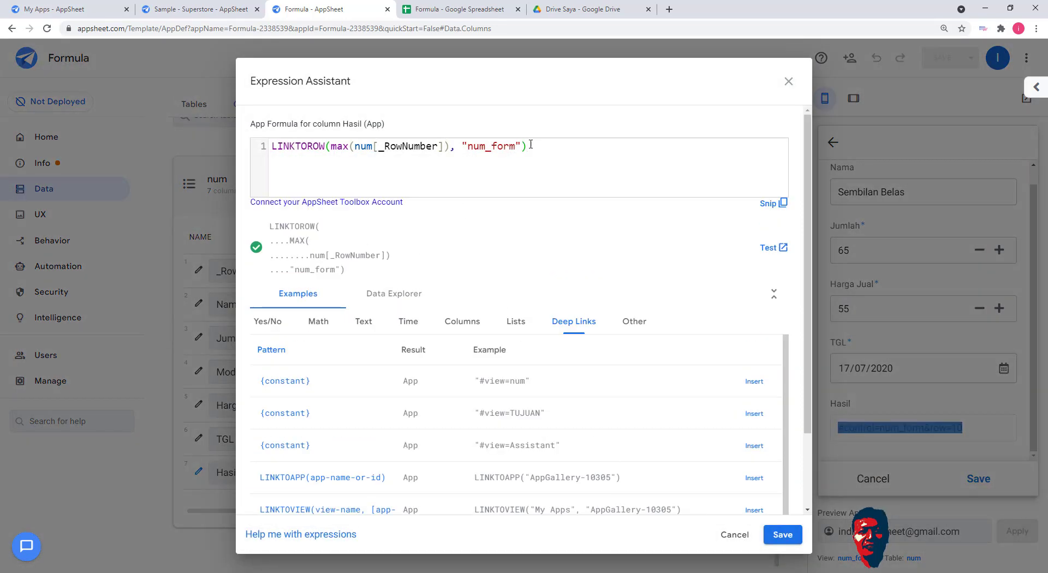
pyautogui.moveTo(530, 145); pyautogui.dragTo(162, 126)
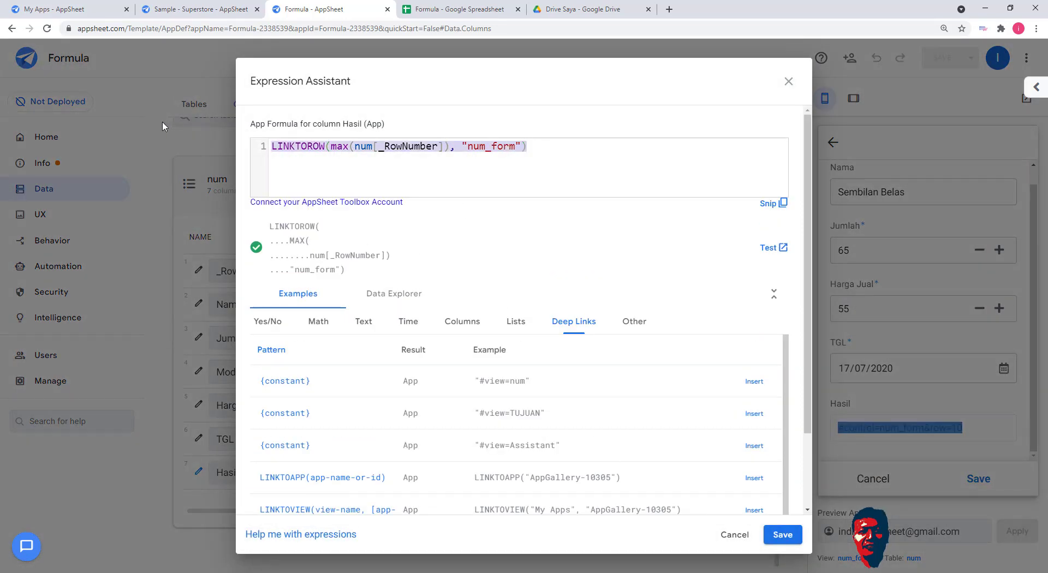
pyautogui.hotkey('ctrl', 'v')
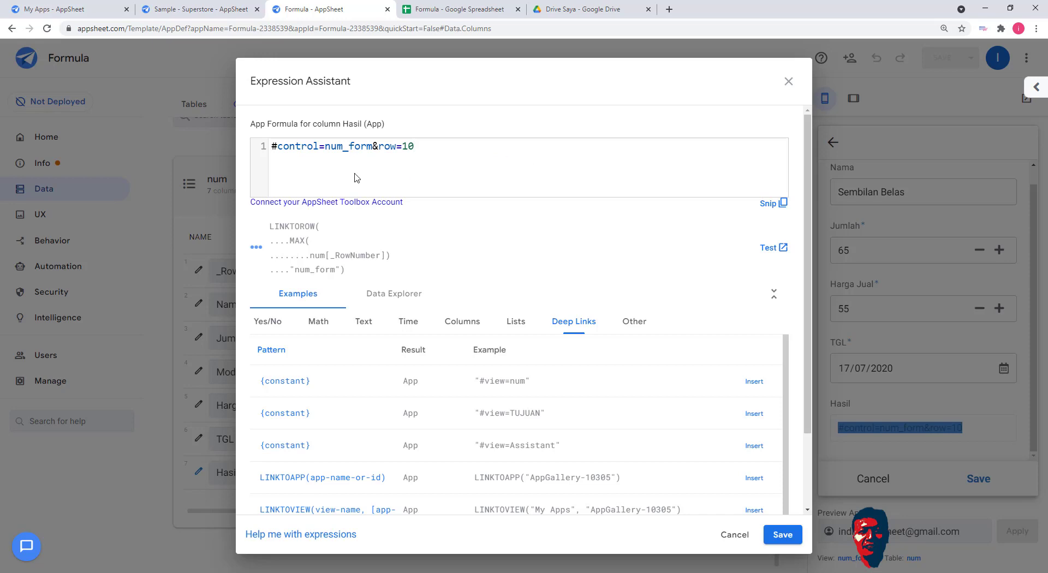
pyautogui.click(275, 144)
pyautogui.write('"')
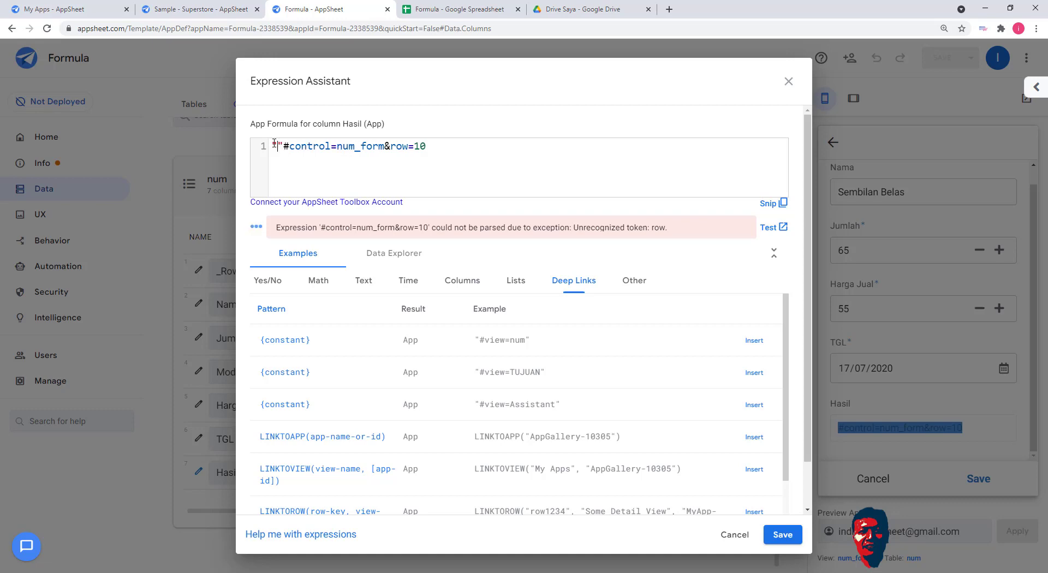
pyautogui.press('Delete')
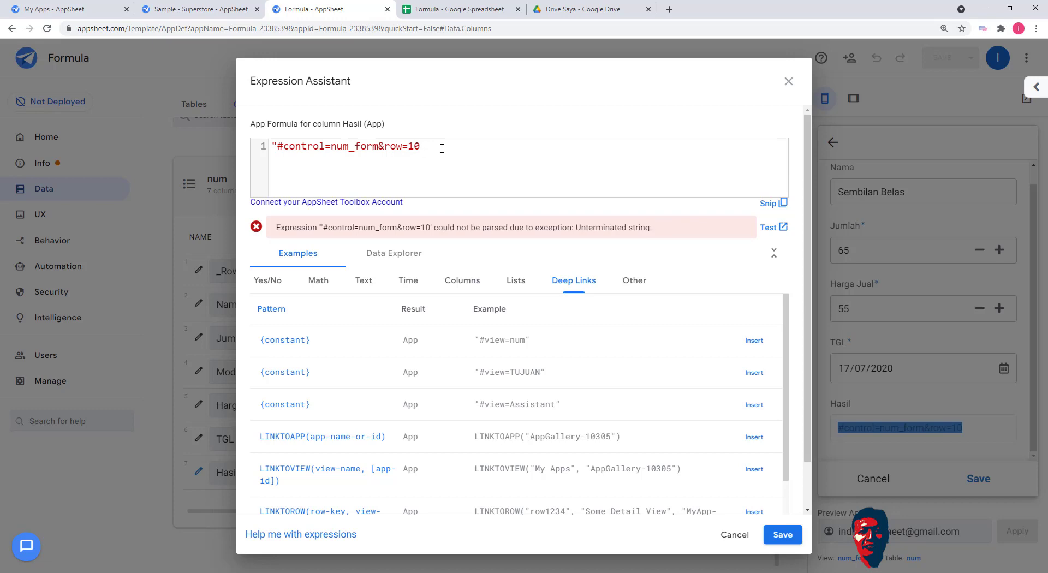
pyautogui.write('"')
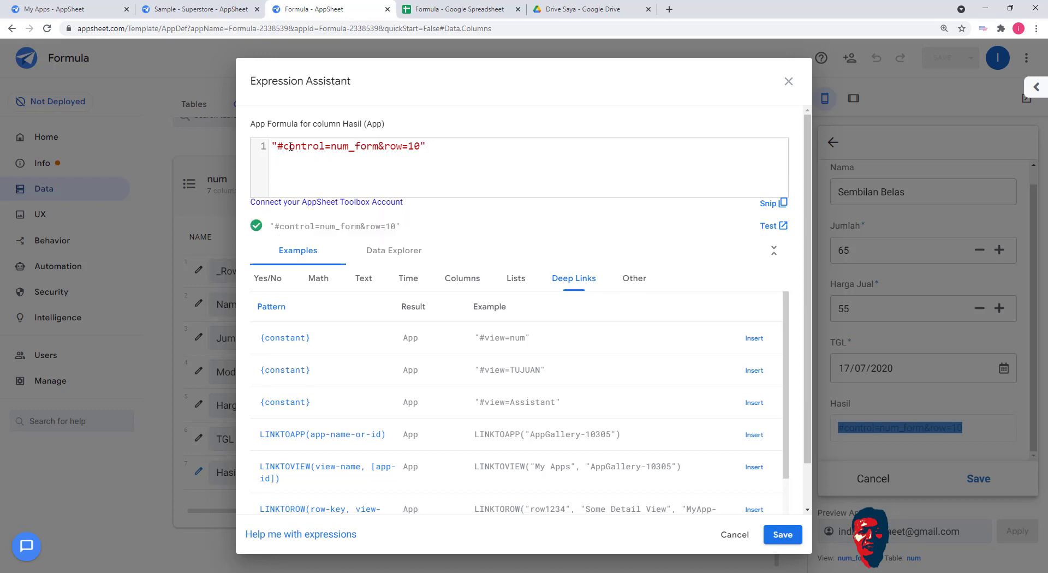
# Examine the #, control, num_form and & parts of the Hasil link formula
pyautogui.moveTo(284, 146); pyautogui.dragTo(277, 146)
pyautogui.doubleClick(310, 146)
pyautogui.click(330, 146)
pyautogui.moveTo(378, 146); pyautogui.dragTo(333, 146)
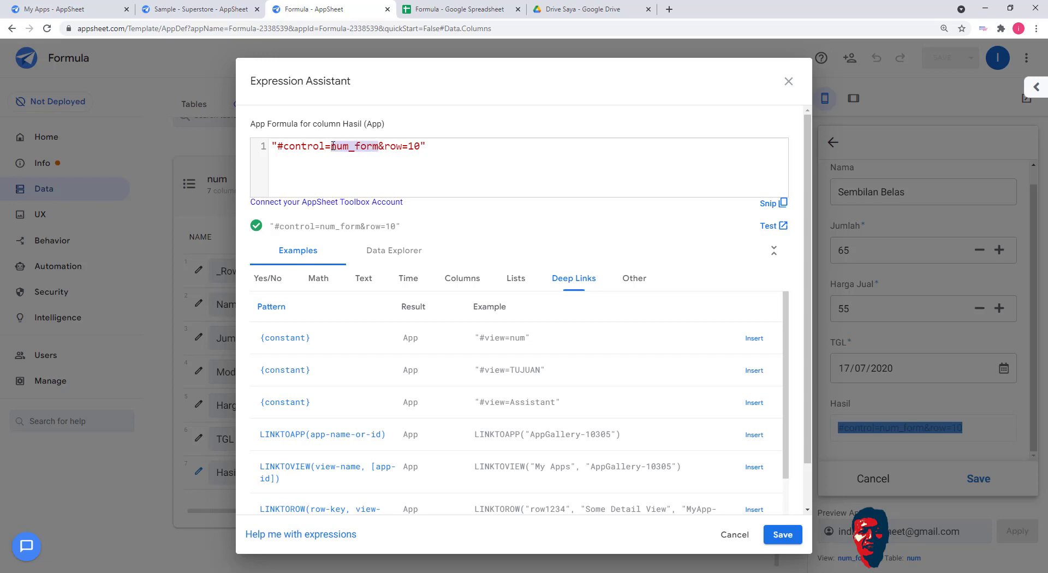
pyautogui.click(383, 146)
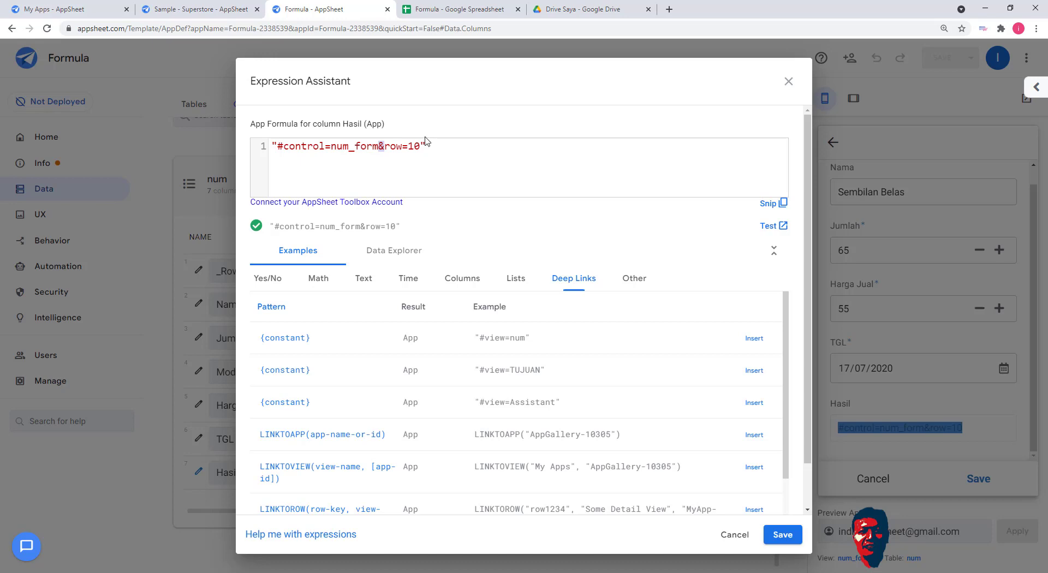
# Replace row=10 with a column reference so the Hasil formula reads "#control=num_form&"&[_rownumber]
pyautogui.moveTo(423, 146); pyautogui.dragTo(385, 147)
pyautogui.press('BackSpace')
pyautogui.write('&[_rownumber')
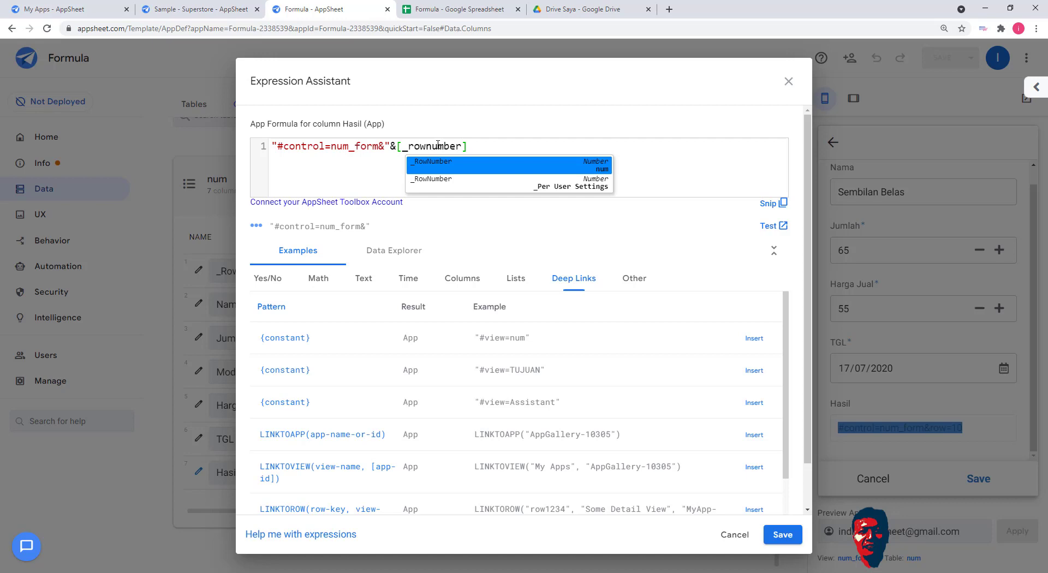
pyautogui.click(501, 143)
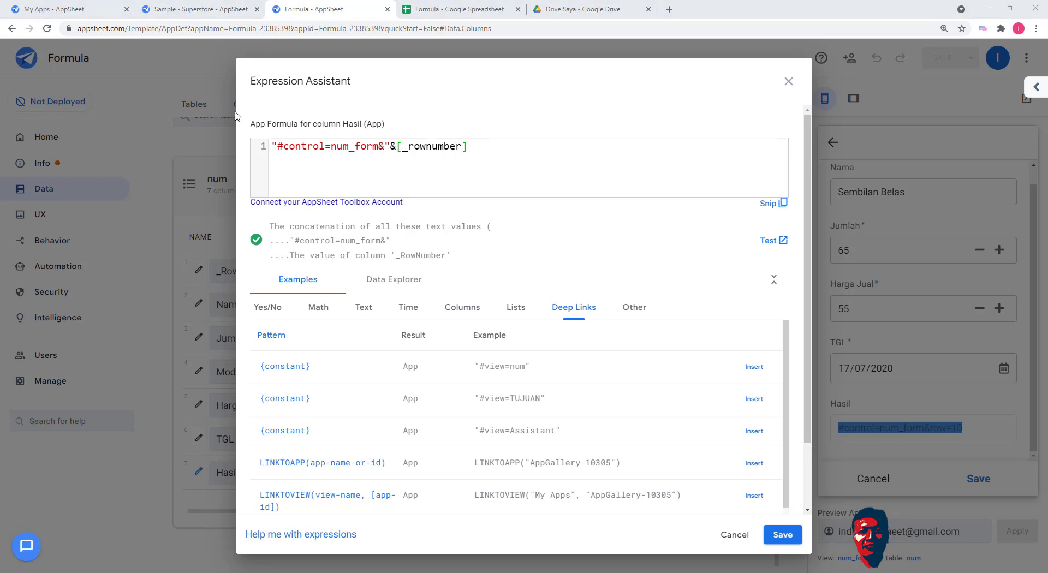
# Save the Hasil formula and the app, test Satu's Hasil link in the preview, and examine the Hasil value in the opened form
pyautogui.click(783, 535)
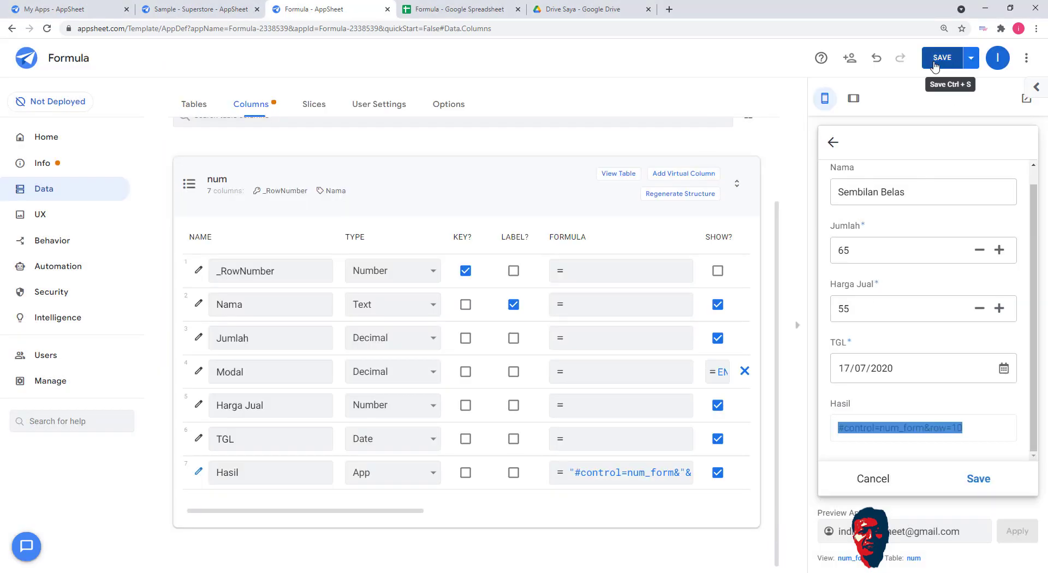
pyautogui.click(939, 60)
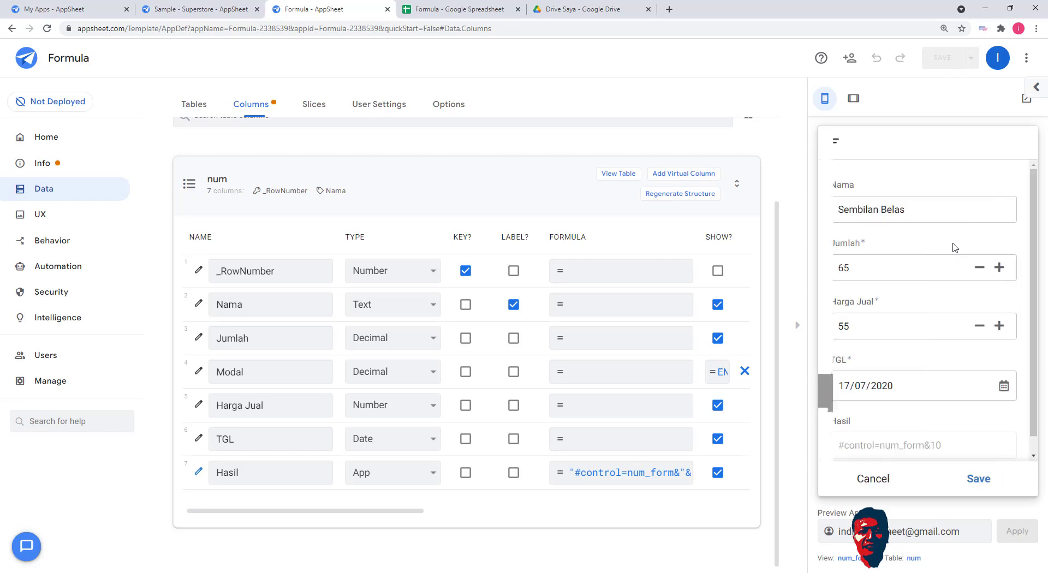
pyautogui.click(876, 488)
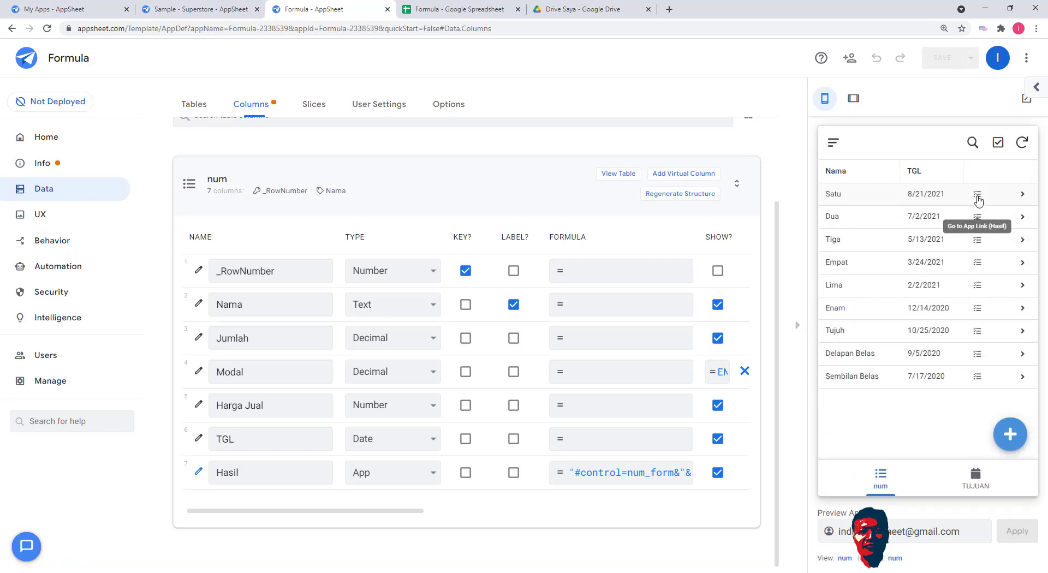
pyautogui.click(977, 197)
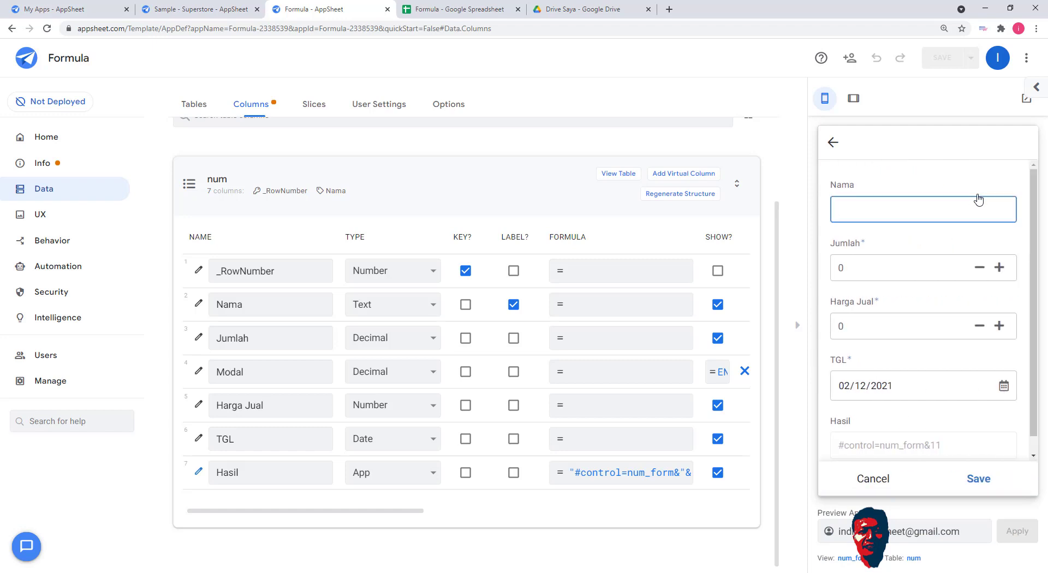
pyautogui.scroll(-1, 954, 316)
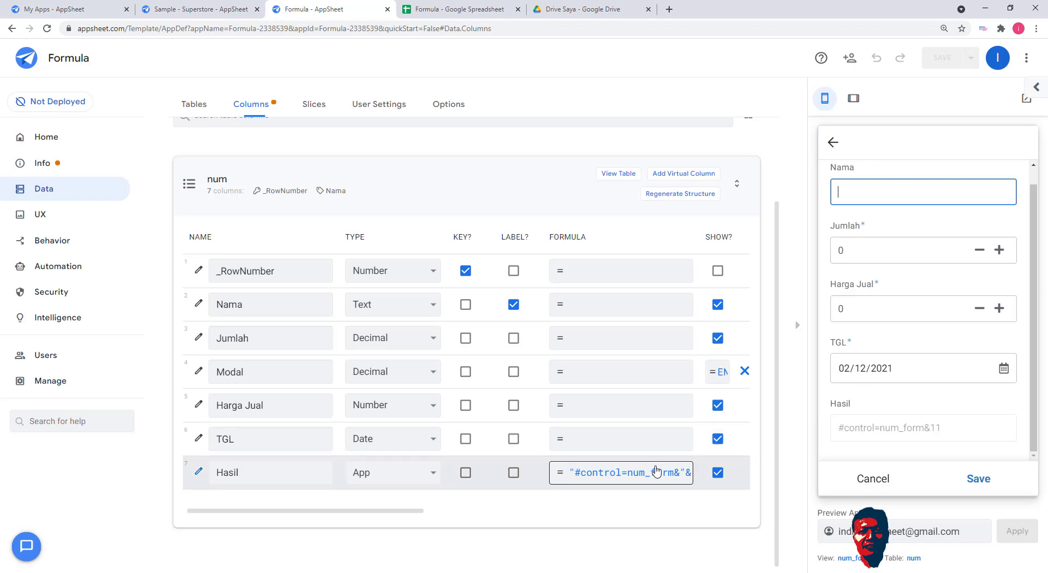
pyautogui.click(941, 435)
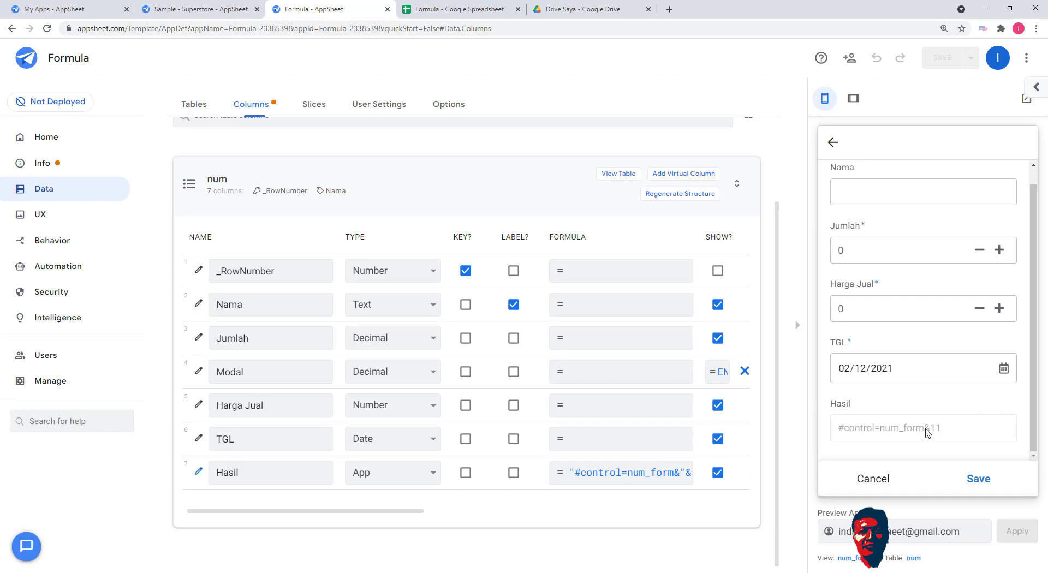
# Append -1 to the Hasil formula so it reads "#control=num_form&"&[_rownumber]-1 and save the app
pyautogui.click(661, 480)
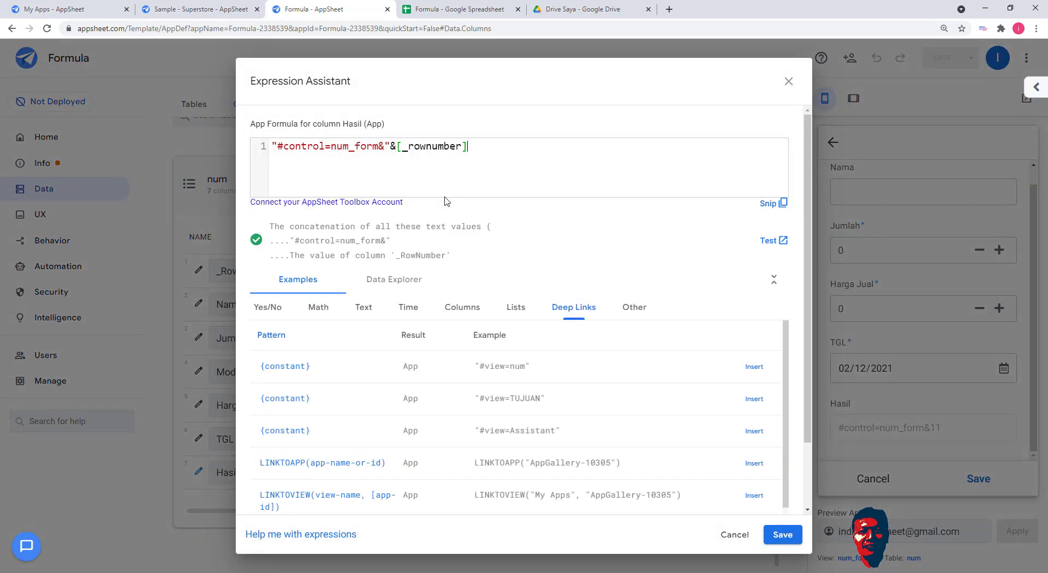
pyautogui.click(480, 152)
pyautogui.write('-1')
pyautogui.click(782, 535)
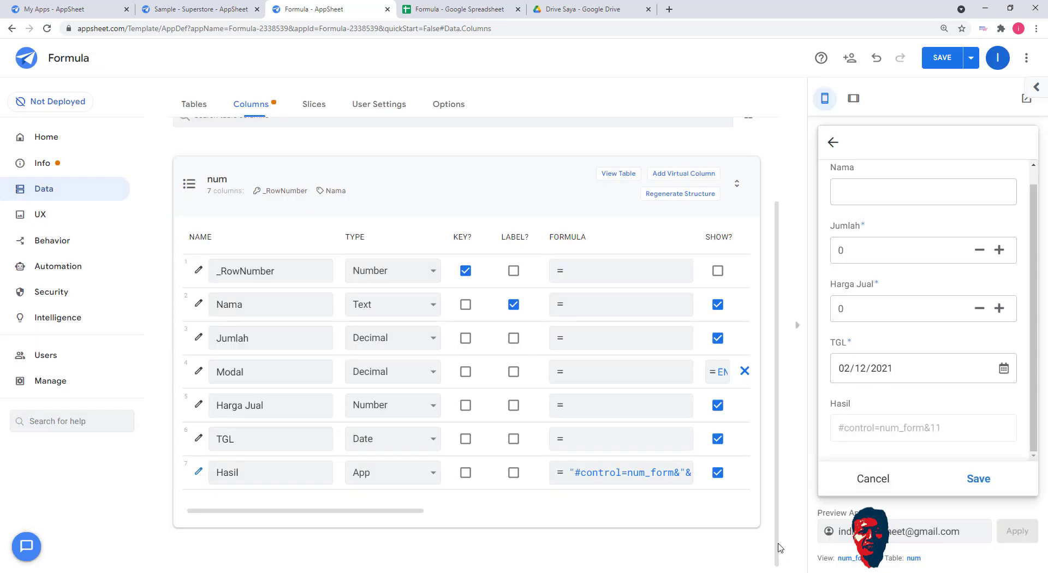
pyautogui.click(946, 61)
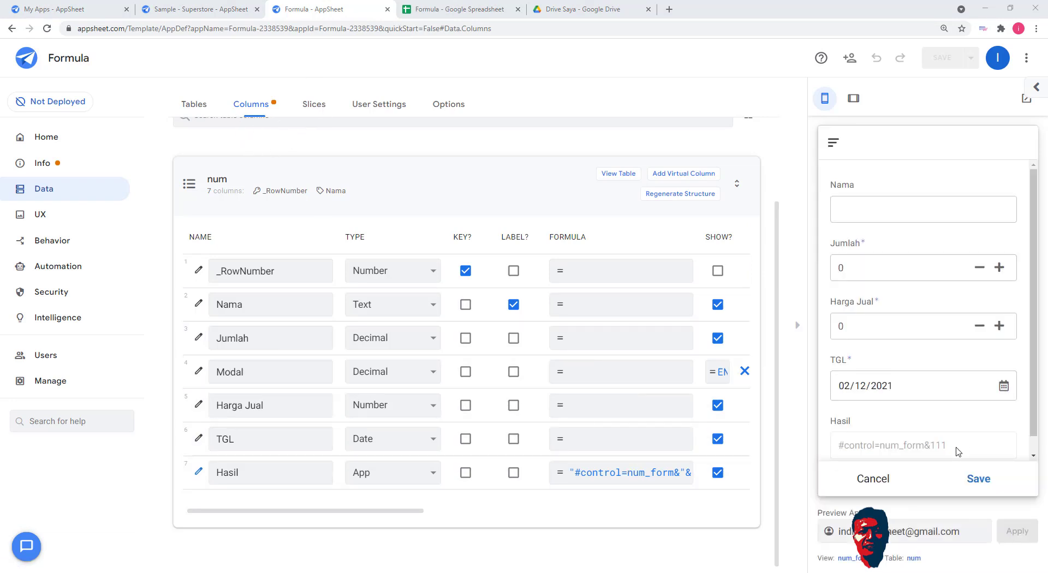
# Wrap the row number reference in NUMBER so the Hasil formula reads "#control=num_form&"&number([_rownumber])-1, and save the app
pyautogui.click(646, 474)
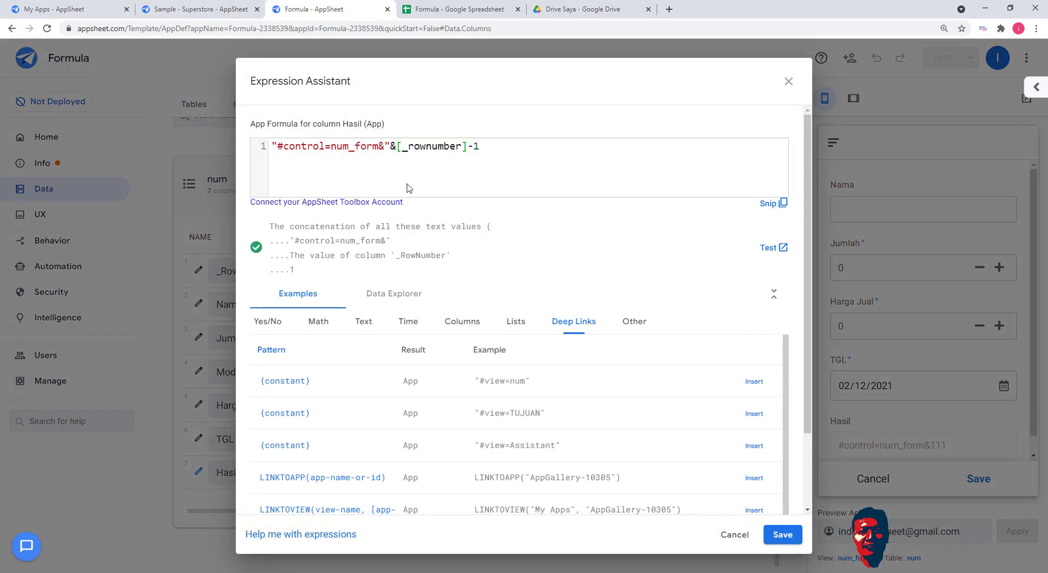
pyautogui.write('number')
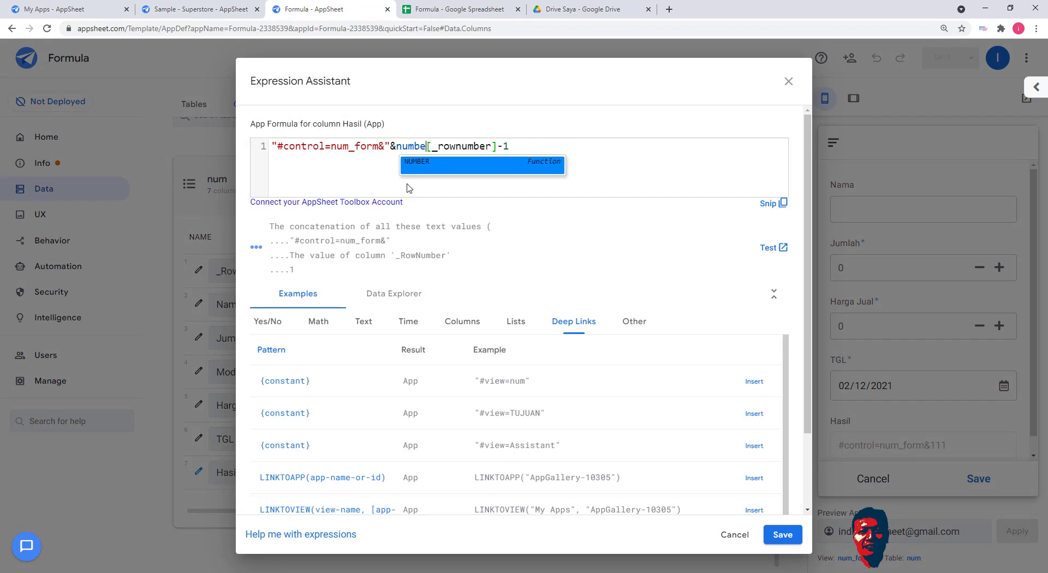
pyautogui.write('(')
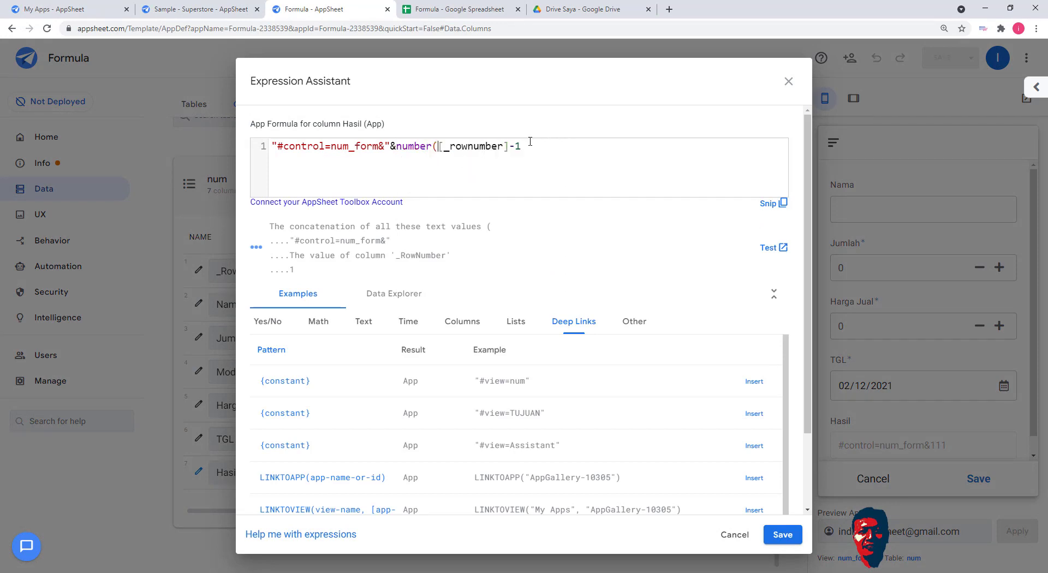
pyautogui.click(508, 146)
pyautogui.write(')')
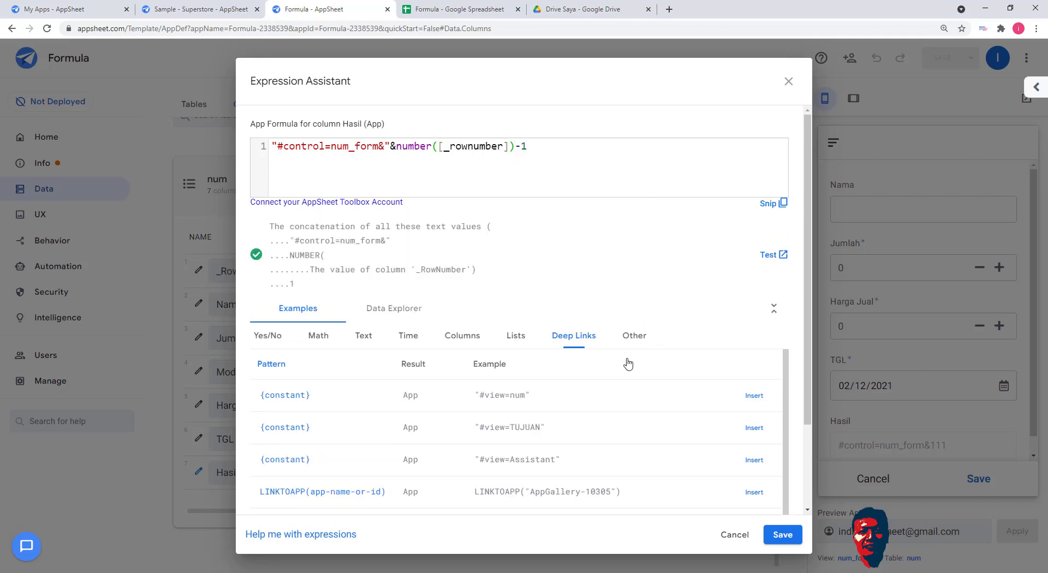
pyautogui.click(783, 534)
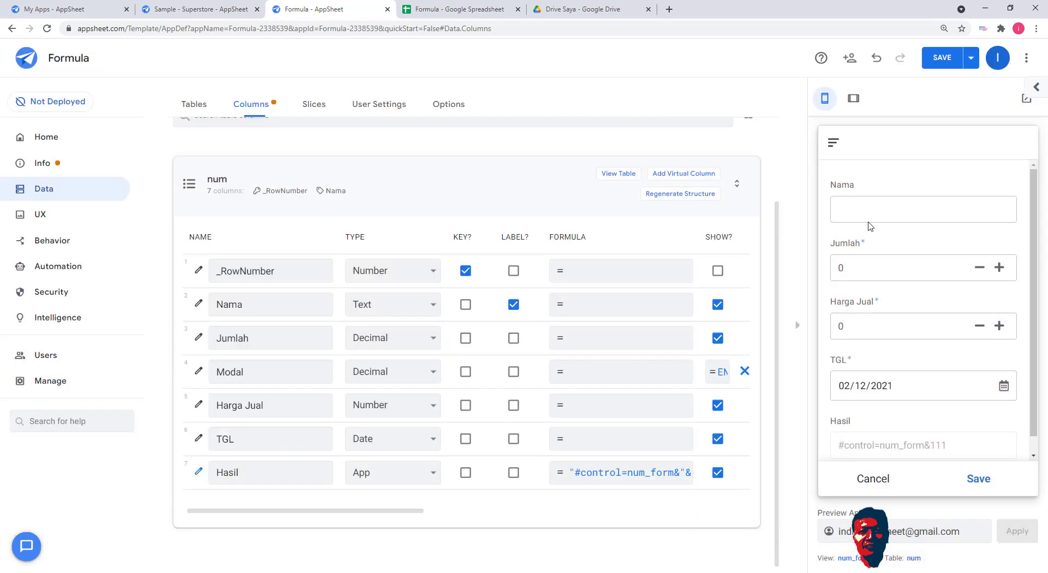
pyautogui.click(951, 60)
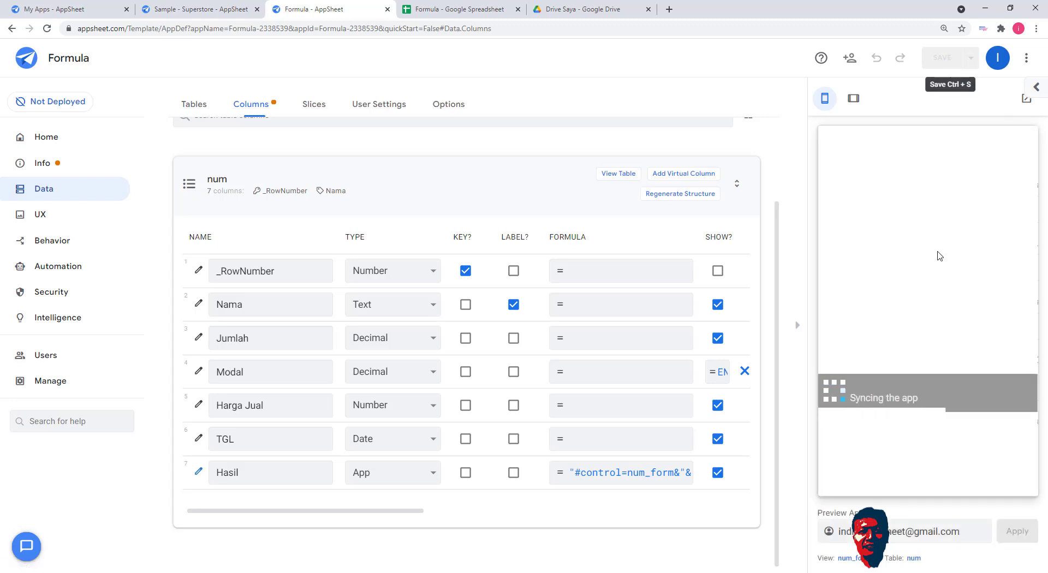
# Place the -1 inside the NUMBER function so the Hasil formula reads "#control=num_form&"&number([_rownumber]-1), and save the app
pyautogui.click(646, 471)
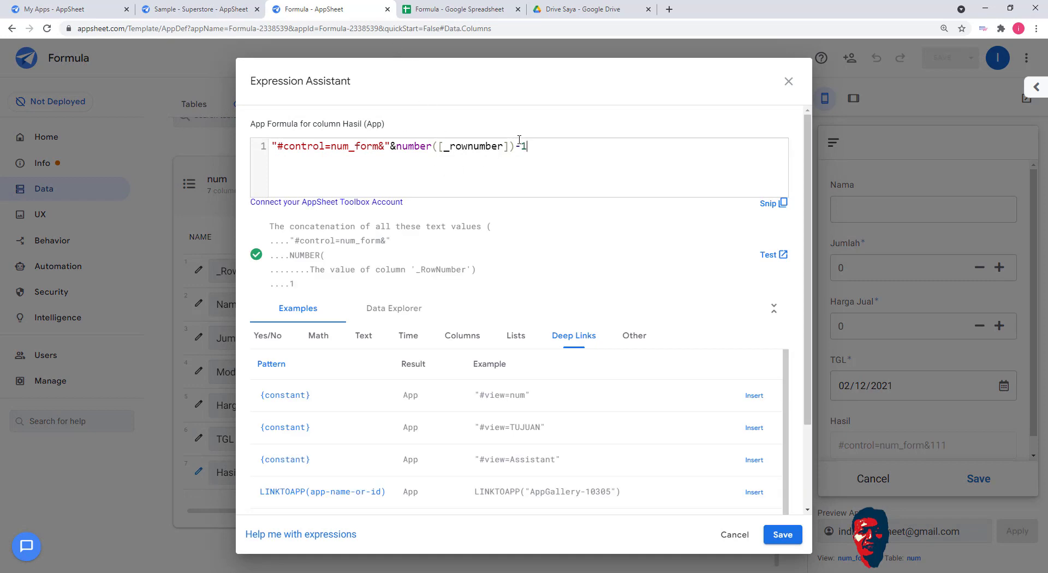
pyautogui.press('BackSpace')
pyautogui.write(')')
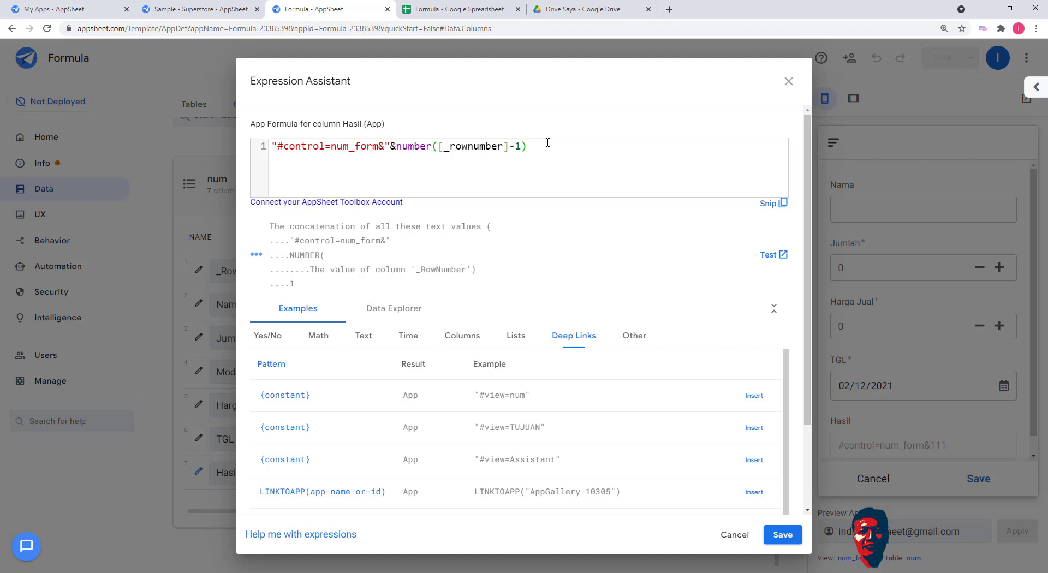
pyautogui.click(775, 540)
pyautogui.click(941, 60)
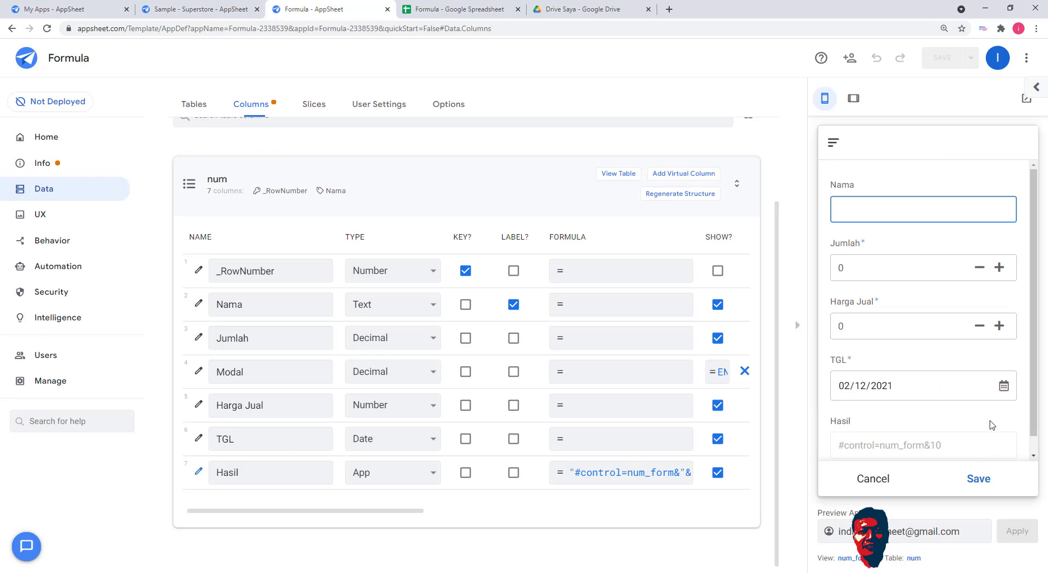
# Insert row= into the quoted part so the Hasil formula reads "#control=num_form&row="&number([_rownumber]-1), and save the app
pyautogui.click(666, 472)
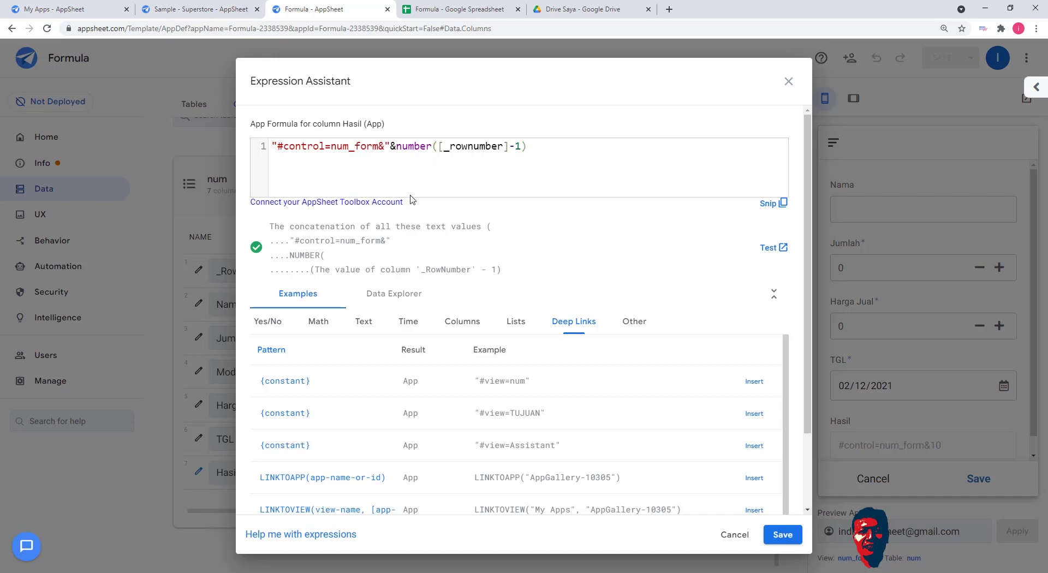
pyautogui.write('row')
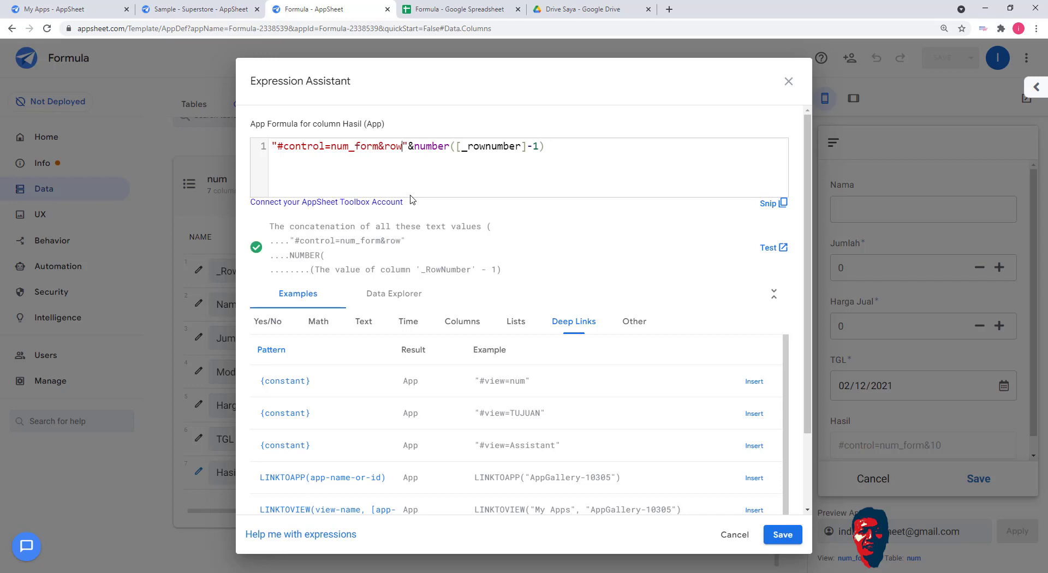
pyautogui.write('=')
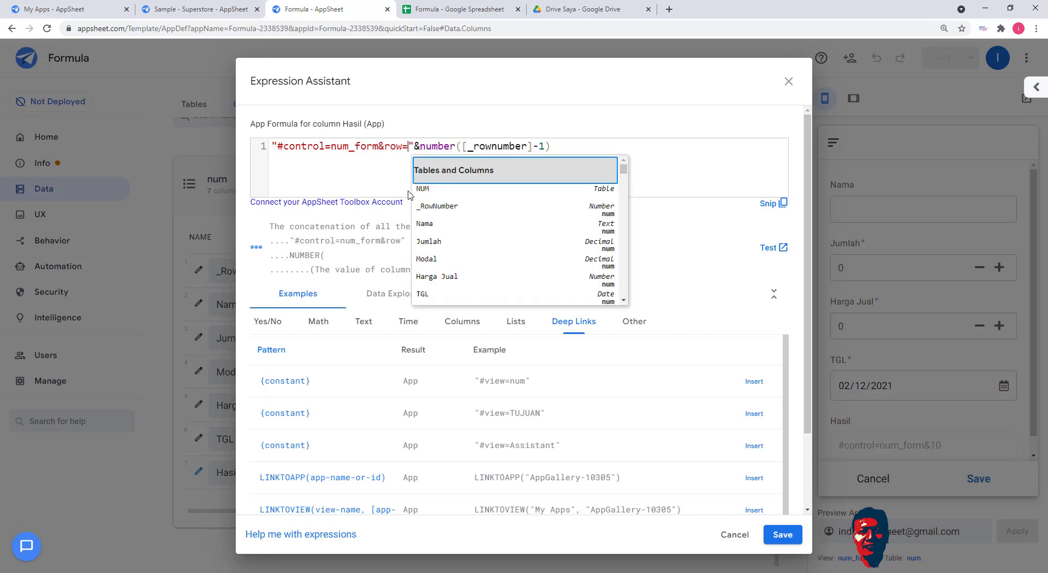
pyautogui.click(388, 173)
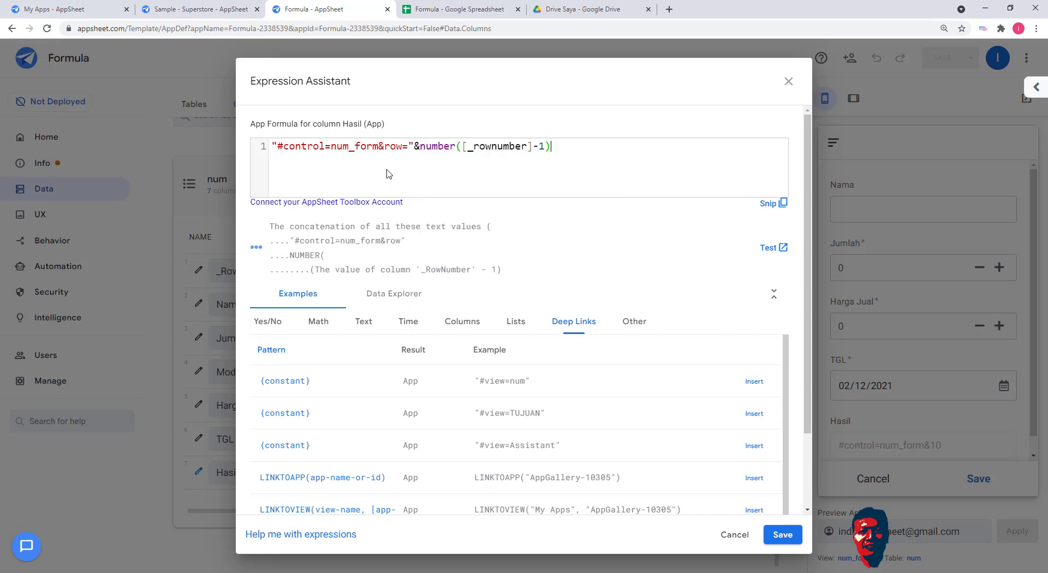
pyautogui.click(782, 535)
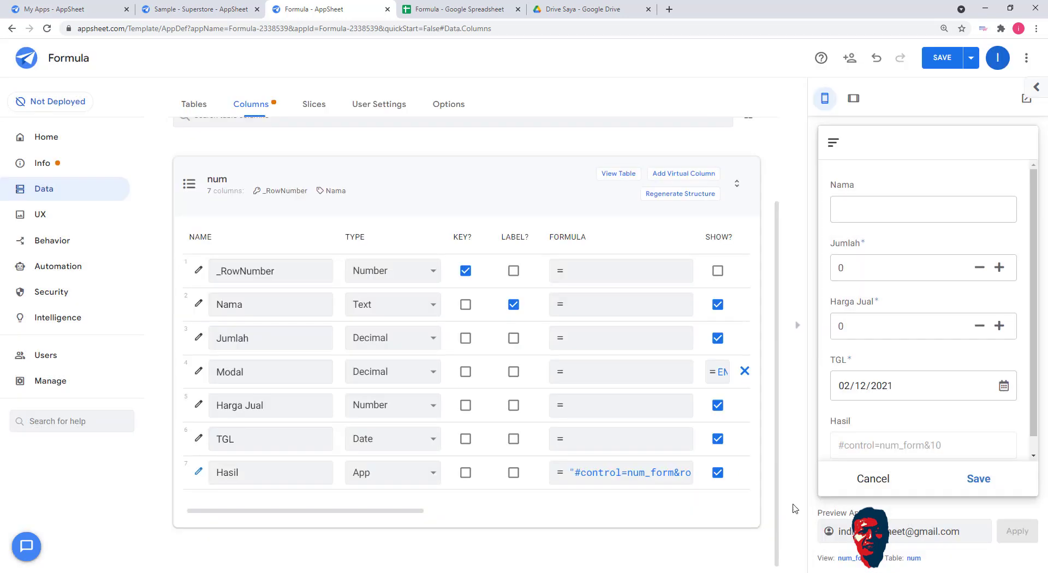
pyautogui.click(963, 50)
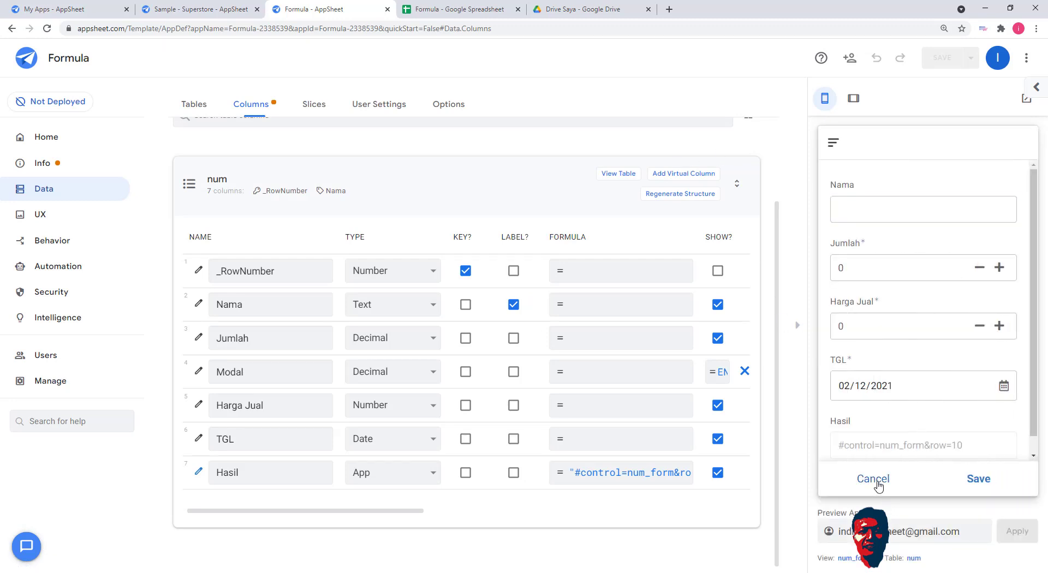
# Test Satu's Hasil link in the preview, check the Hasil value in its form, and return to the num list
pyautogui.click(876, 481)
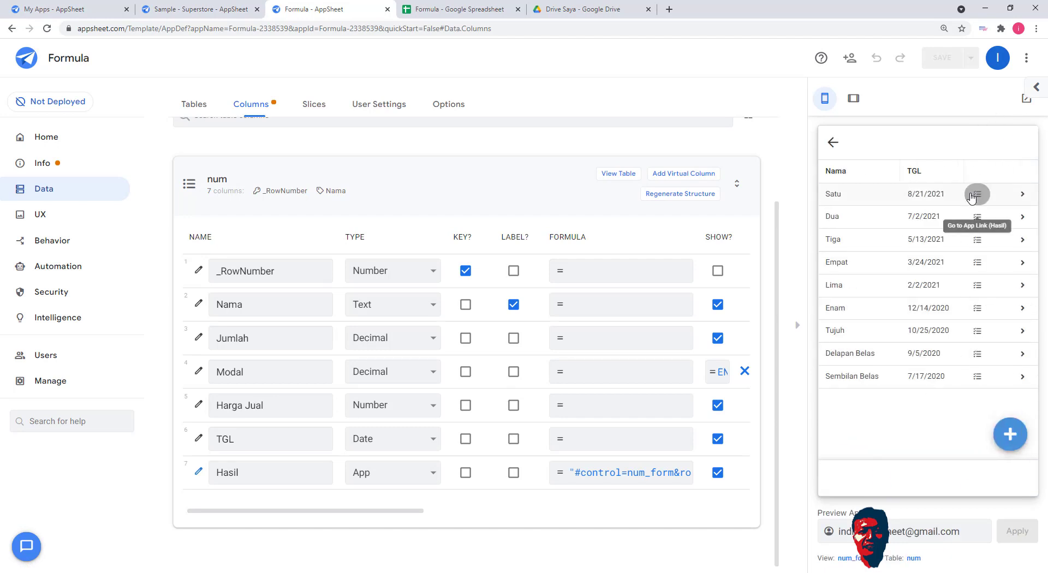
pyautogui.click(971, 195)
pyautogui.scroll(-1, 934, 294)
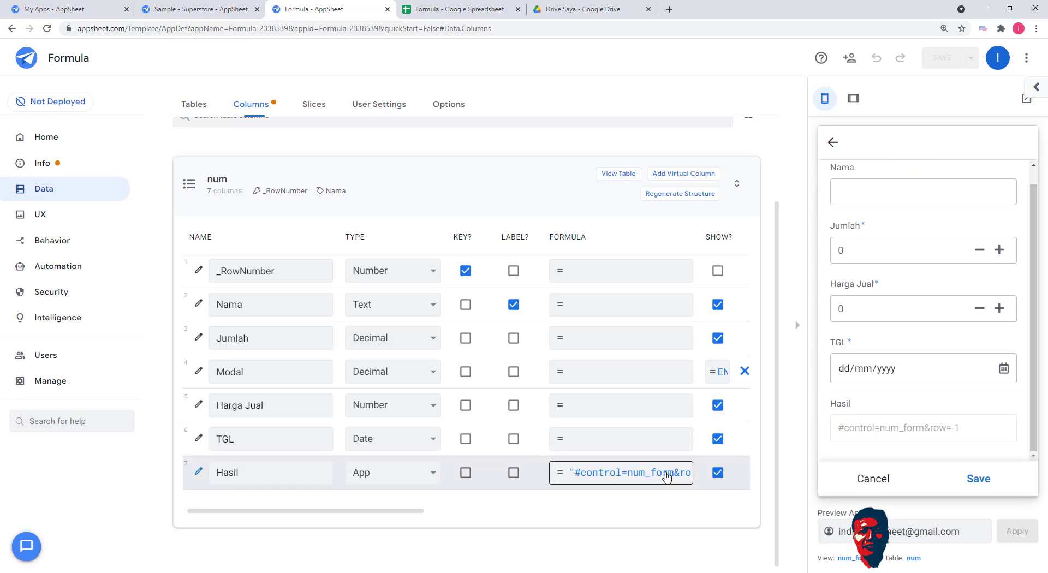
pyautogui.click(869, 484)
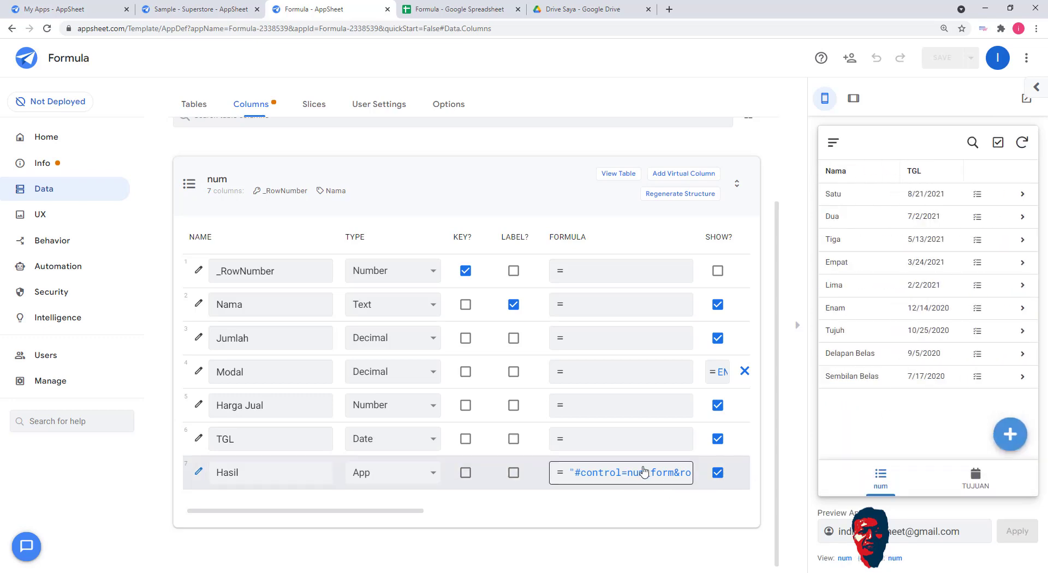
# Replace the NUMBER expression so the Hasil formula reads "#control=num_form&row="&max(num[_rownumber]), and save the app
pyautogui.click(641, 472)
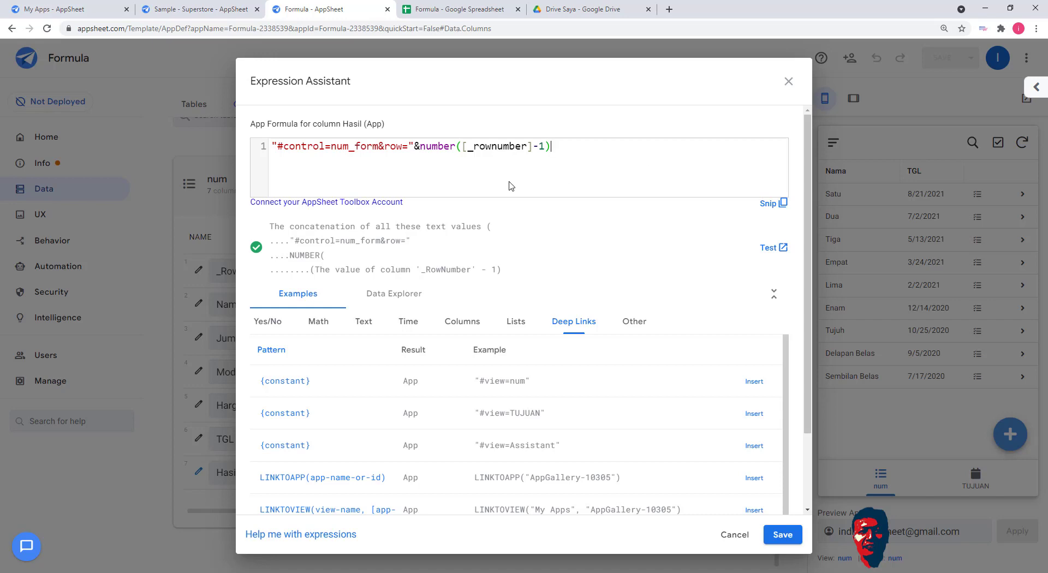
pyautogui.click(534, 146)
pyautogui.click(564, 146)
pyautogui.click(782, 534)
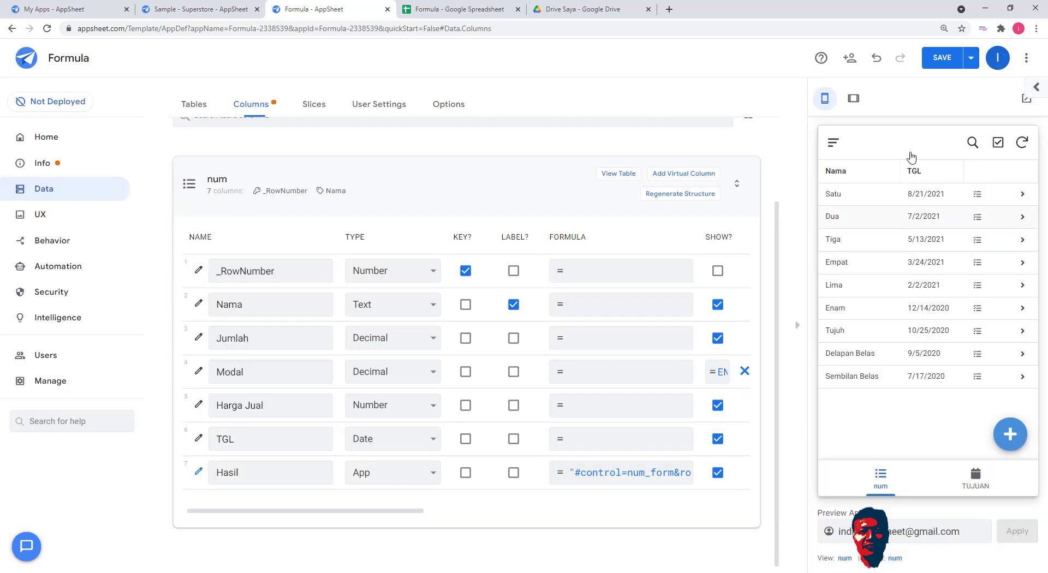
pyautogui.click(942, 59)
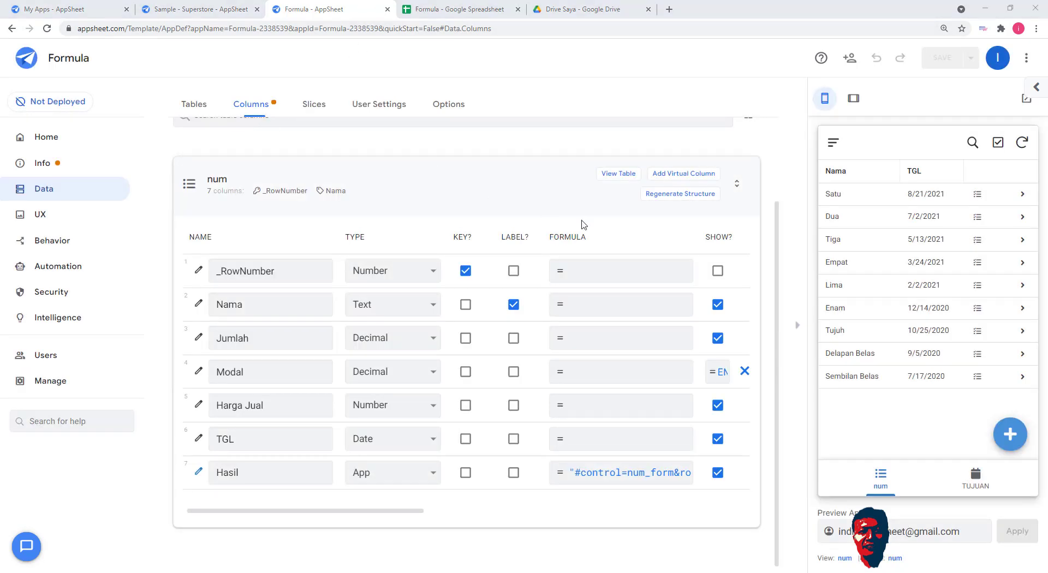
# Examine the row= part of the Hasil formula and make Nama the key column of the num table
pyautogui.click(605, 473)
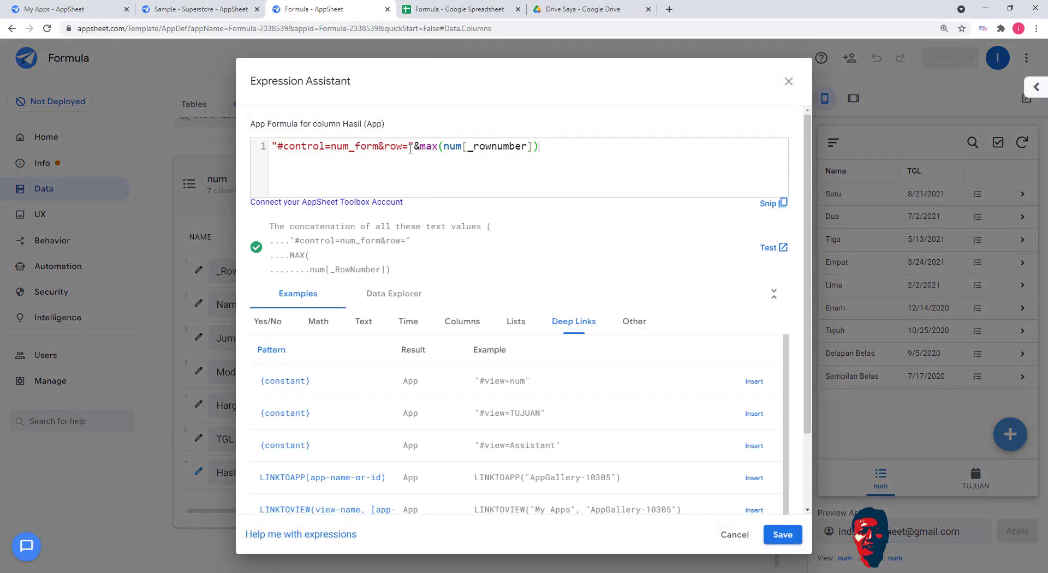
pyautogui.moveTo(409, 145); pyautogui.dragTo(385, 143)
pyautogui.click(397, 145)
pyautogui.moveTo(384, 147); pyautogui.dragTo(410, 147)
pyautogui.click(782, 535)
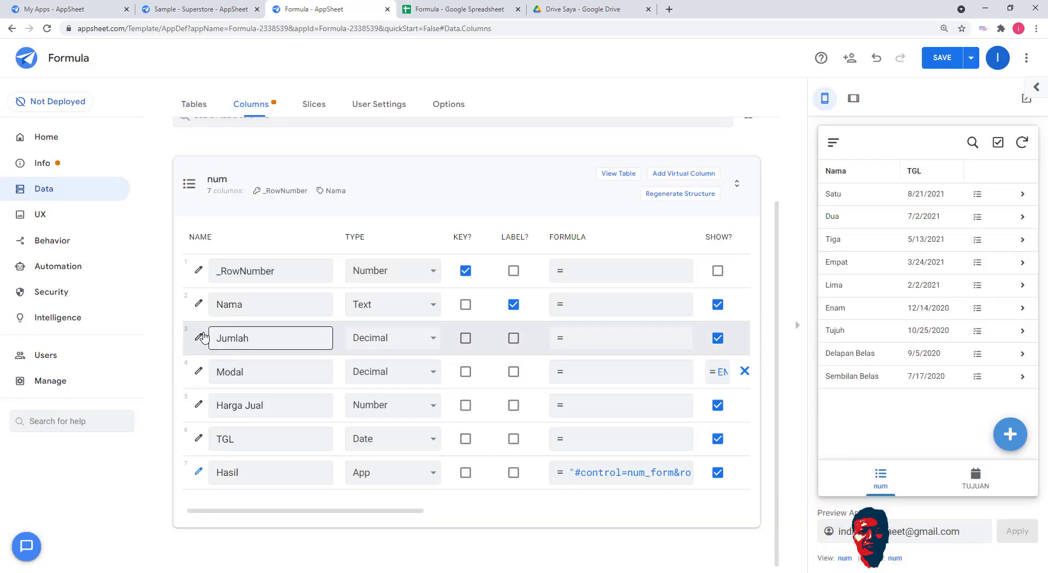
pyautogui.click(466, 305)
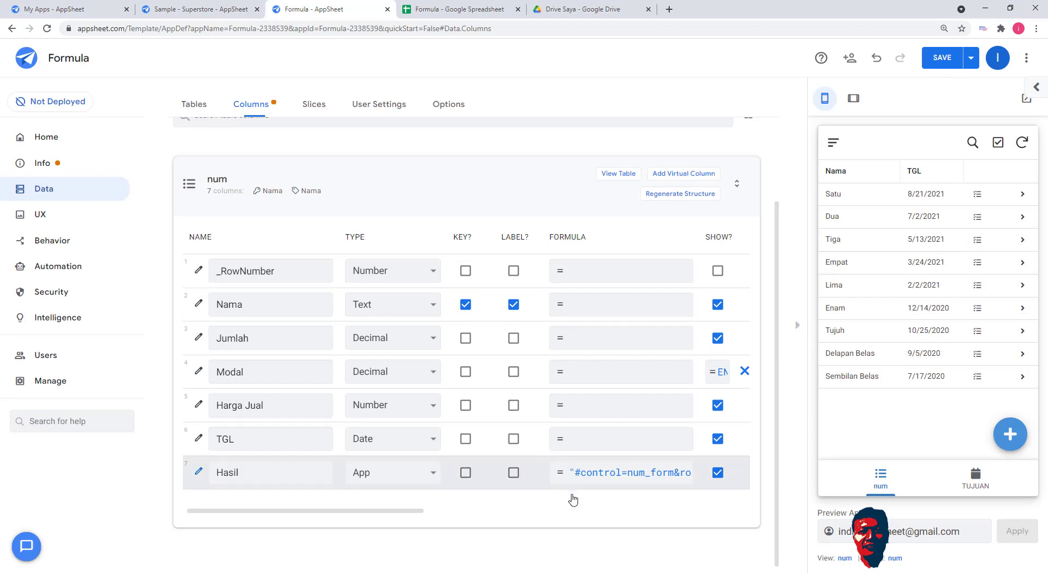
# Replace the row= part so the Hasil formula reads "#control=num_form&"&[nama], and save the app
pyautogui.click(632, 472)
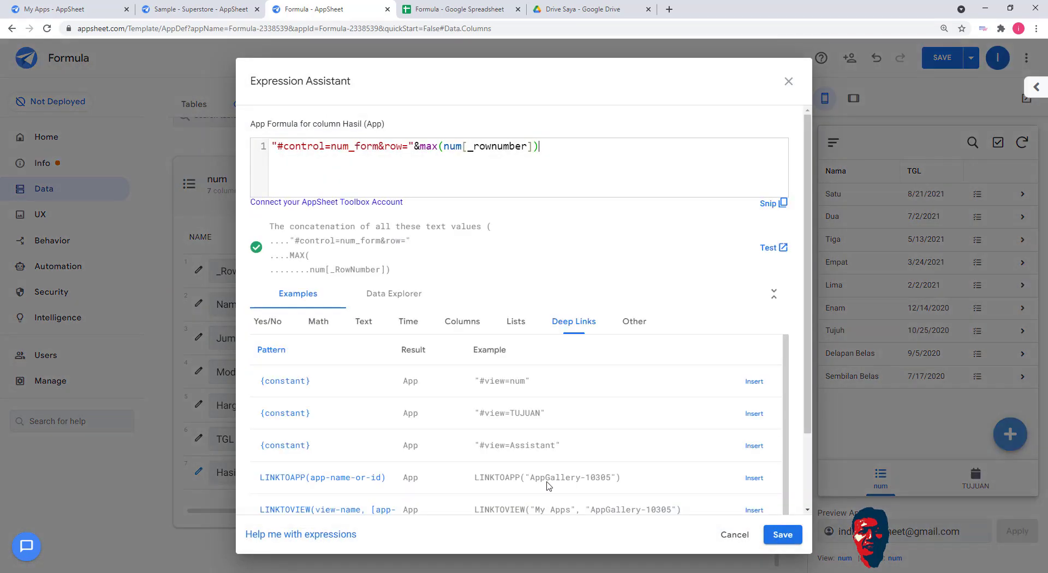
pyautogui.moveTo(546, 146); pyautogui.dragTo(386, 147)
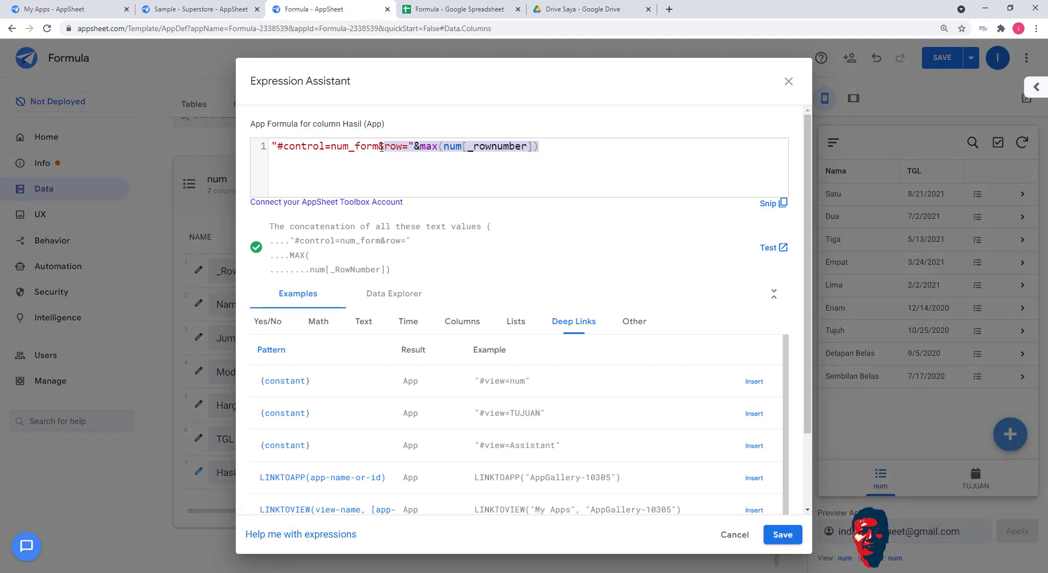
pyautogui.press('BackSpace')
pyautogui.write('"#control=num_form&')
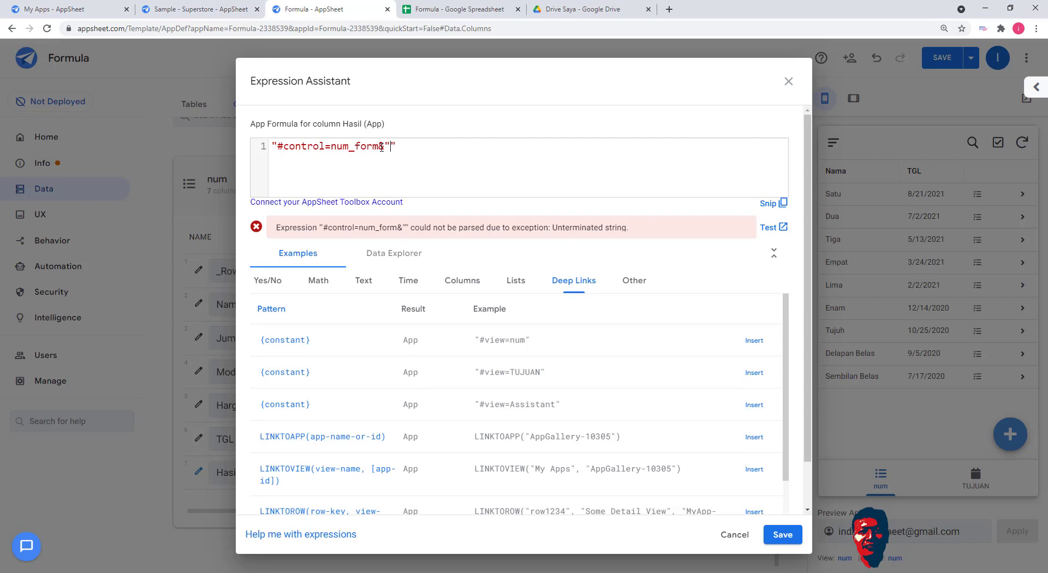
pyautogui.write('&[nama')
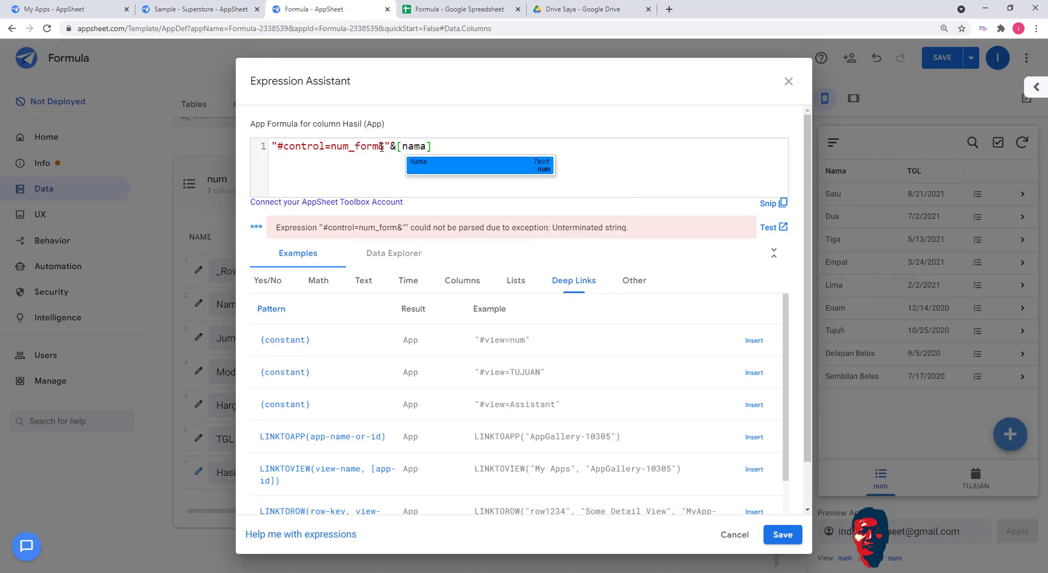
pyautogui.click(368, 173)
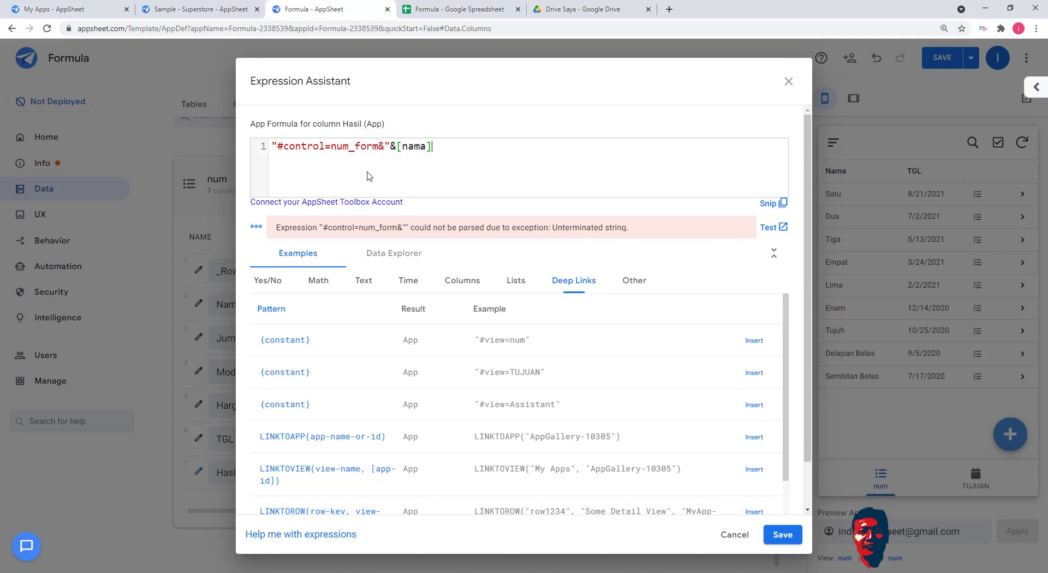
pyautogui.click(783, 534)
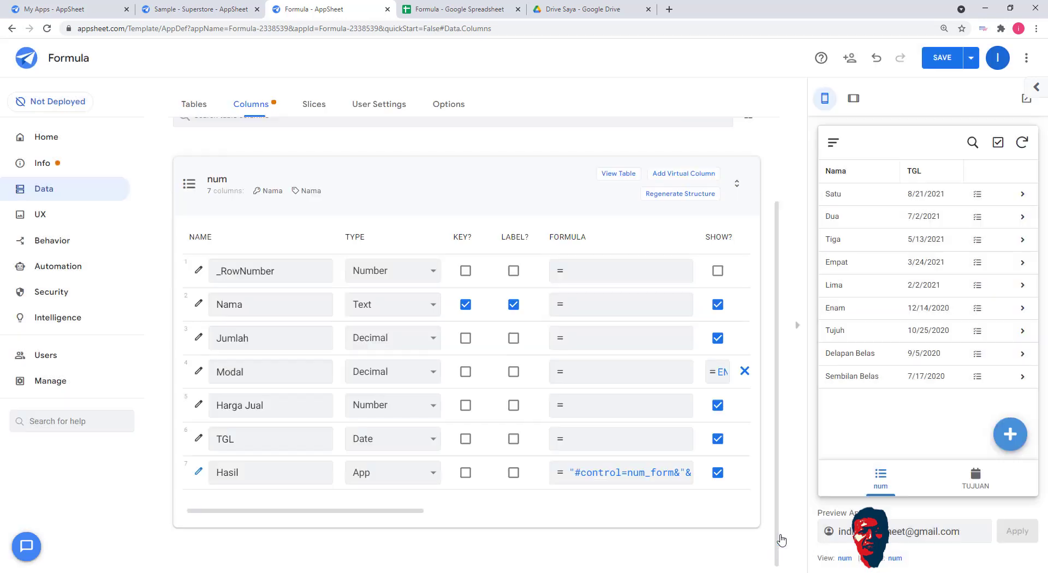
pyautogui.click(942, 58)
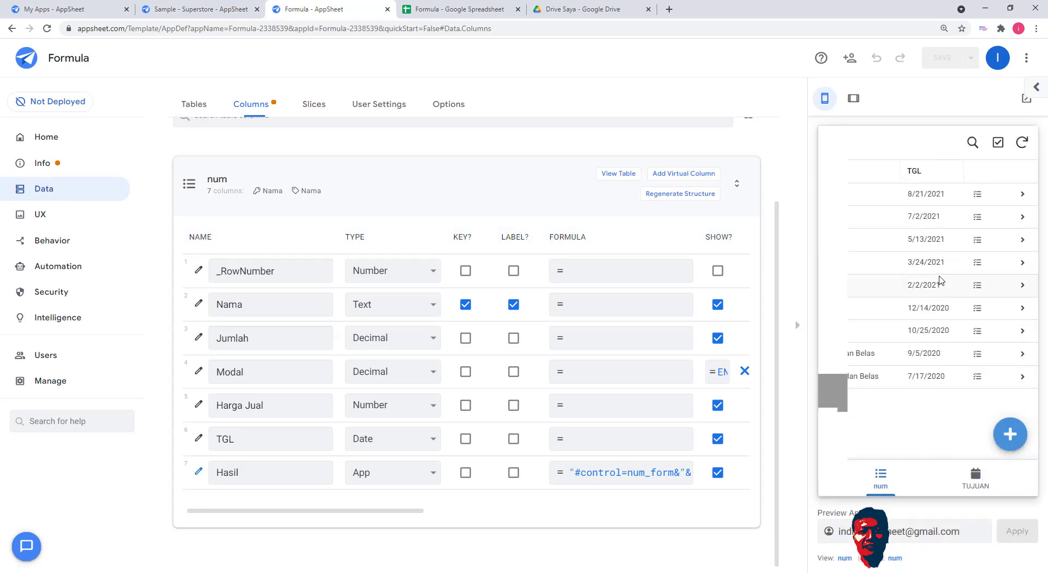
# Test Satu's Hasil link in the preview, check the Hasil value in the form, and return to the num list
pyautogui.click(977, 194)
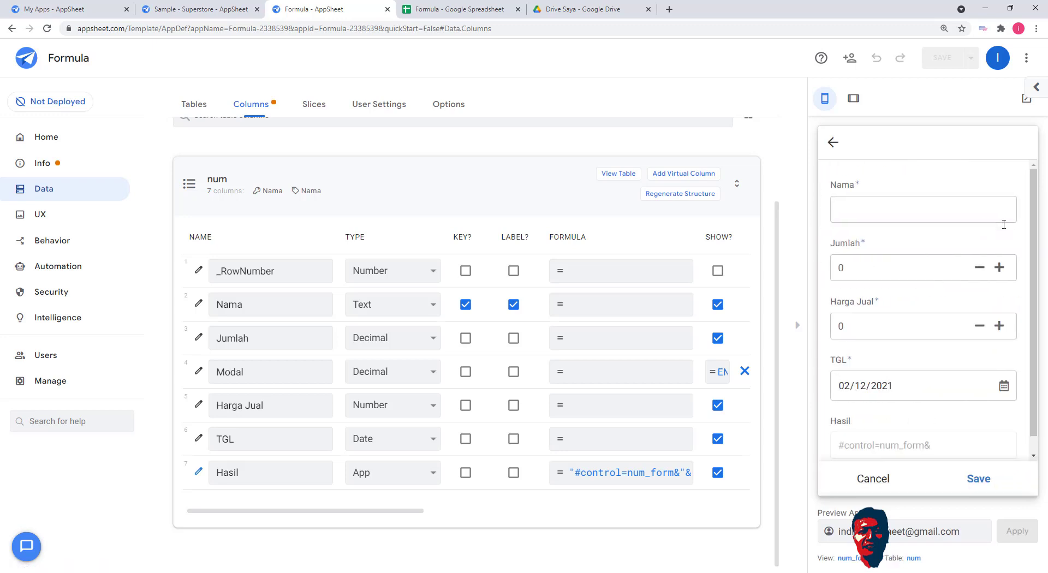
pyautogui.scroll(-1, 885, 321)
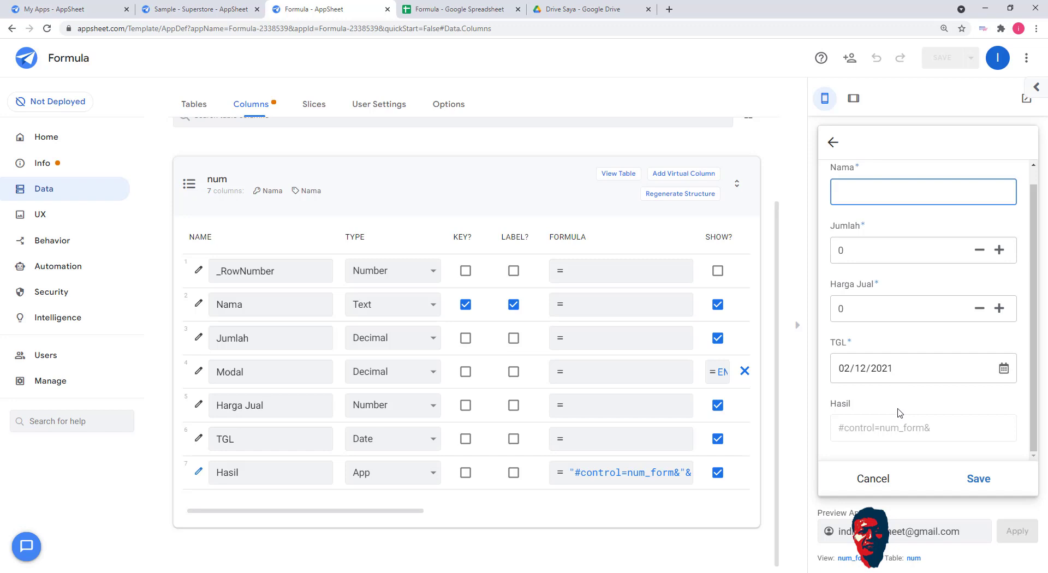
pyautogui.click(833, 142)
# Clear the Hasil formula and insert the LINKTOFORM example from the deep link patterns
pyautogui.click(639, 472)
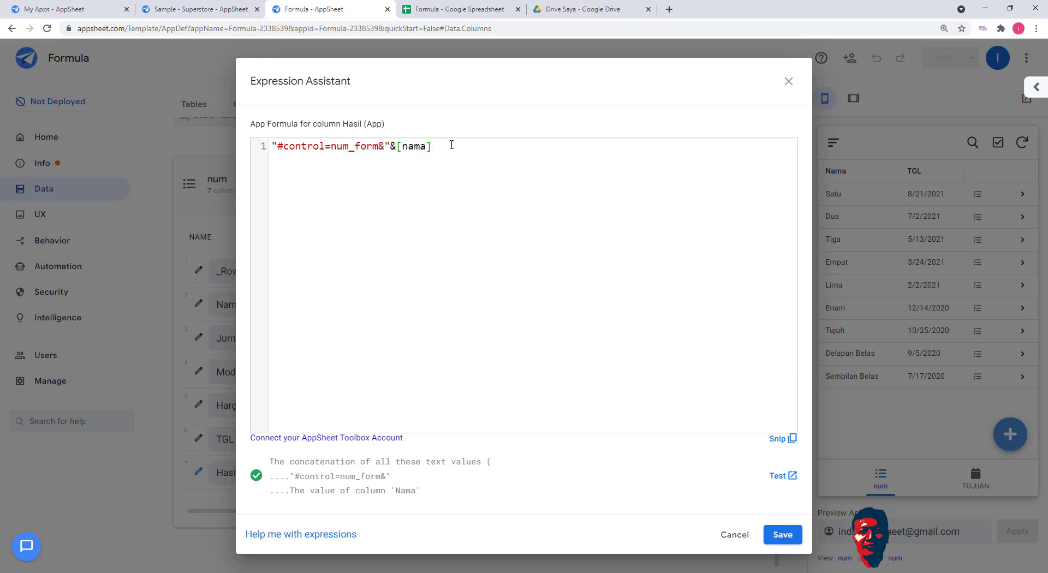
pyautogui.moveTo(432, 145); pyautogui.dragTo(266, 145)
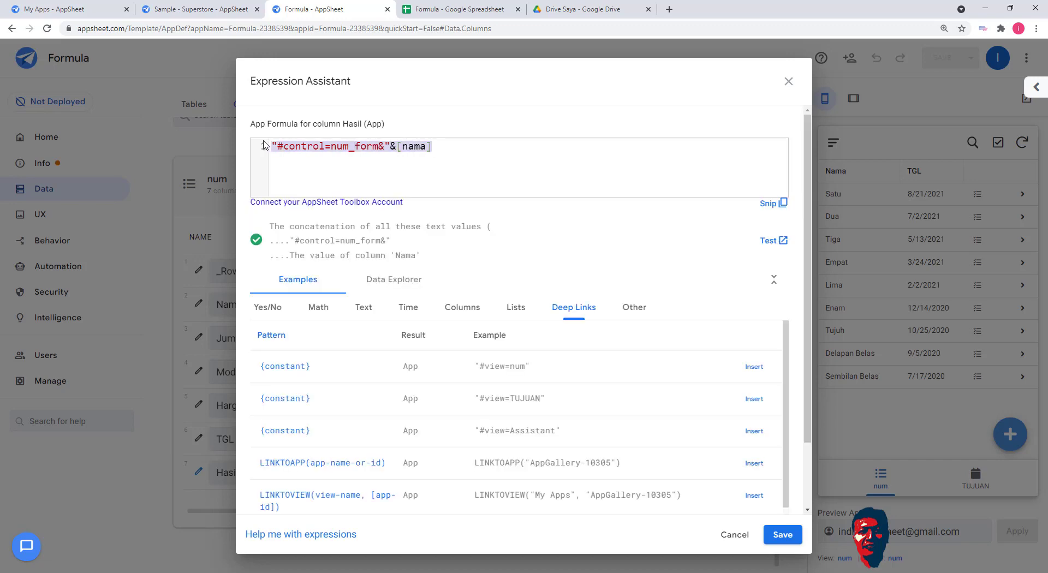
pyautogui.press('BackSpace')
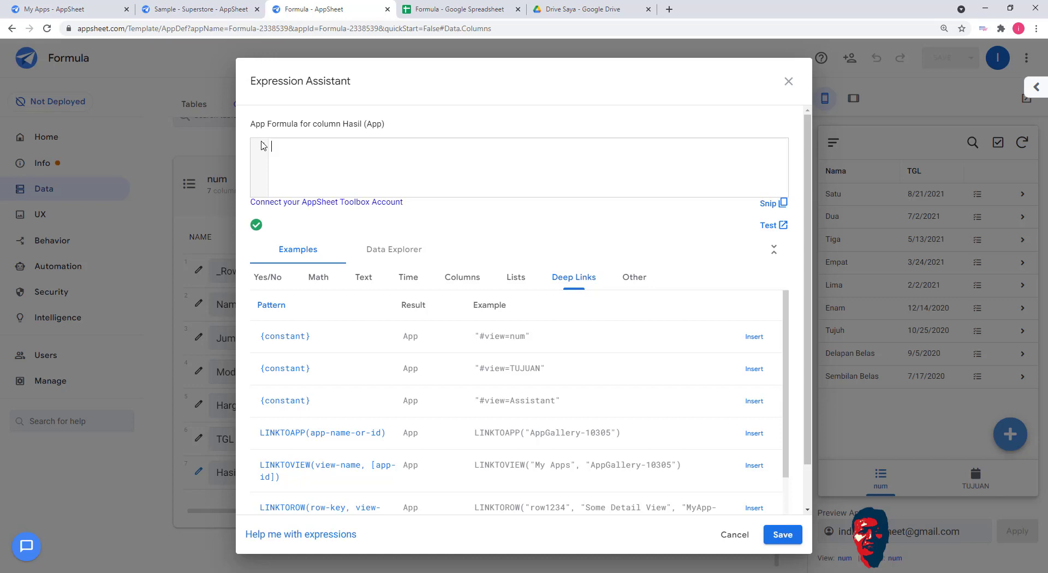
pyautogui.scroll(-2, 677, 425)
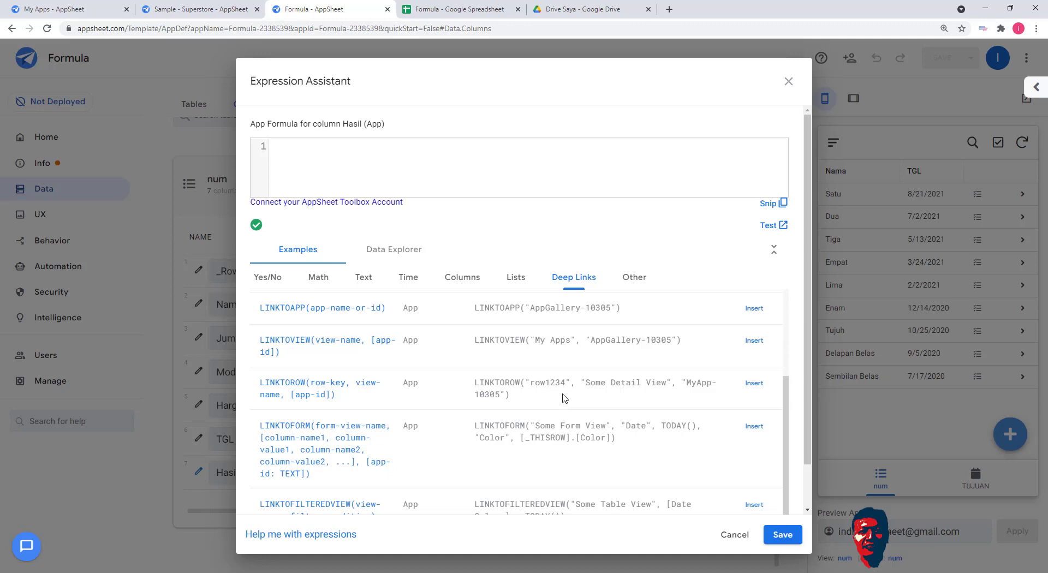
pyautogui.doubleClick(552, 383)
pyautogui.doubleClick(538, 380)
pyautogui.click(694, 442)
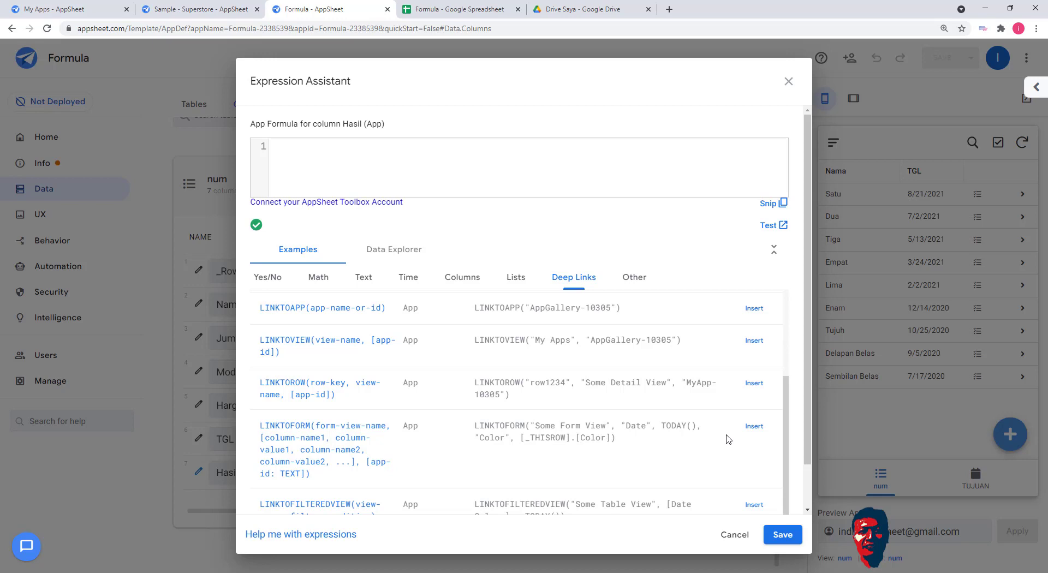
pyautogui.click(754, 429)
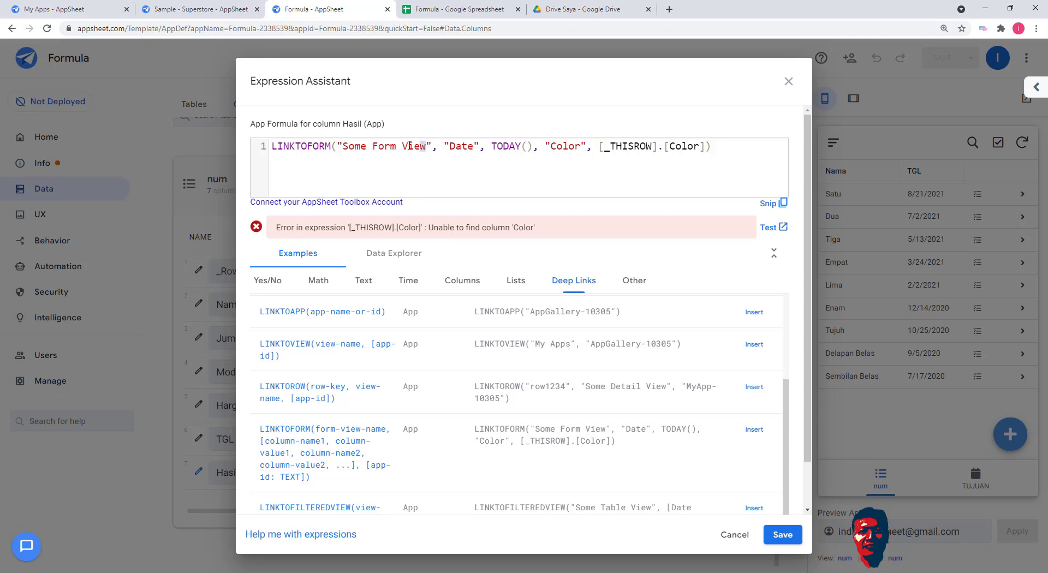
# Replace Some Form View with num_form as the form view name in the LINKTOFORM formula
pyautogui.moveTo(427, 146); pyautogui.dragTo(343, 149)
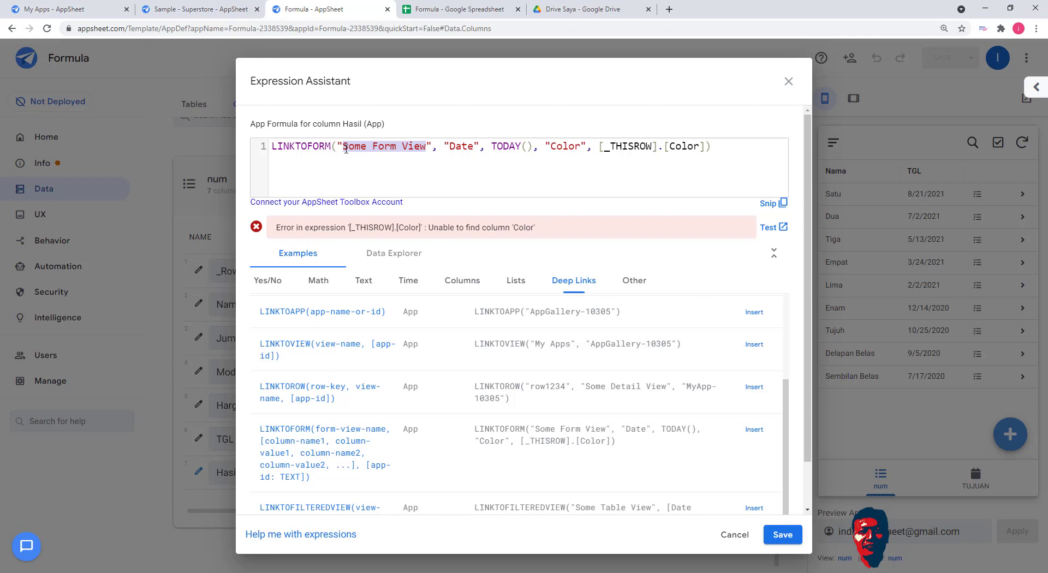
pyautogui.write('num_f')
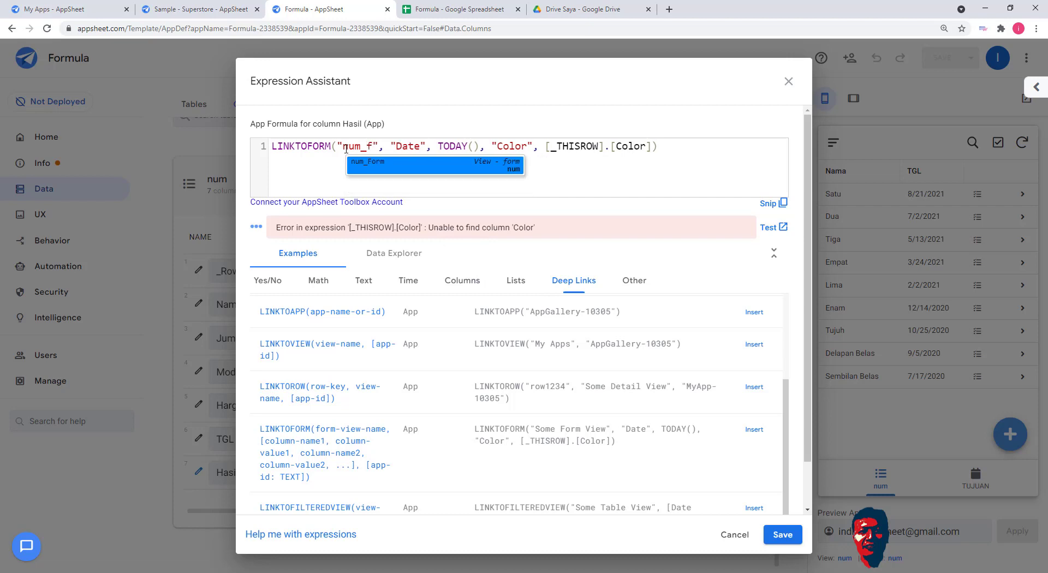
pyautogui.write('orm')
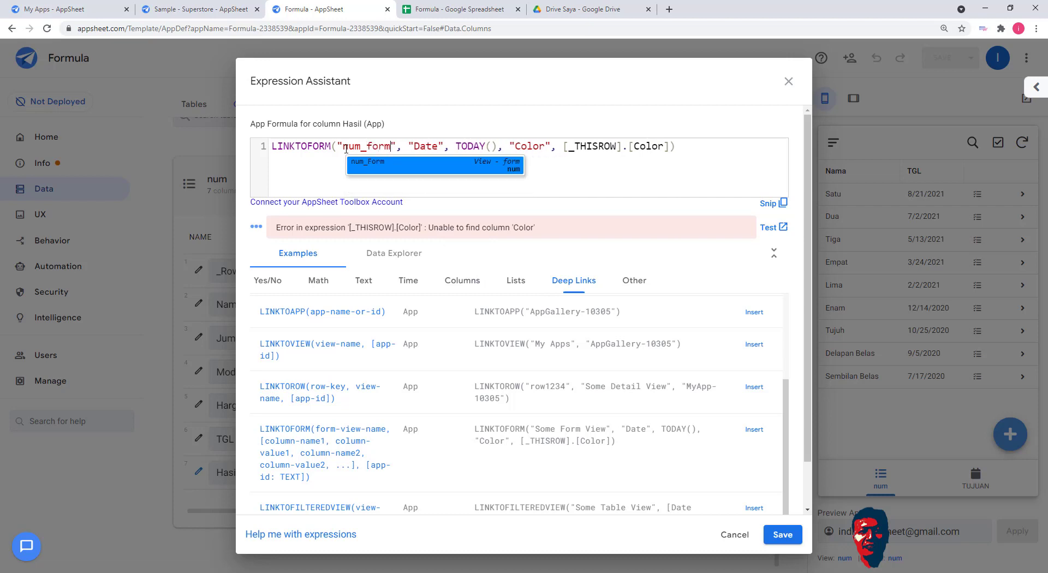
pyautogui.press('End')
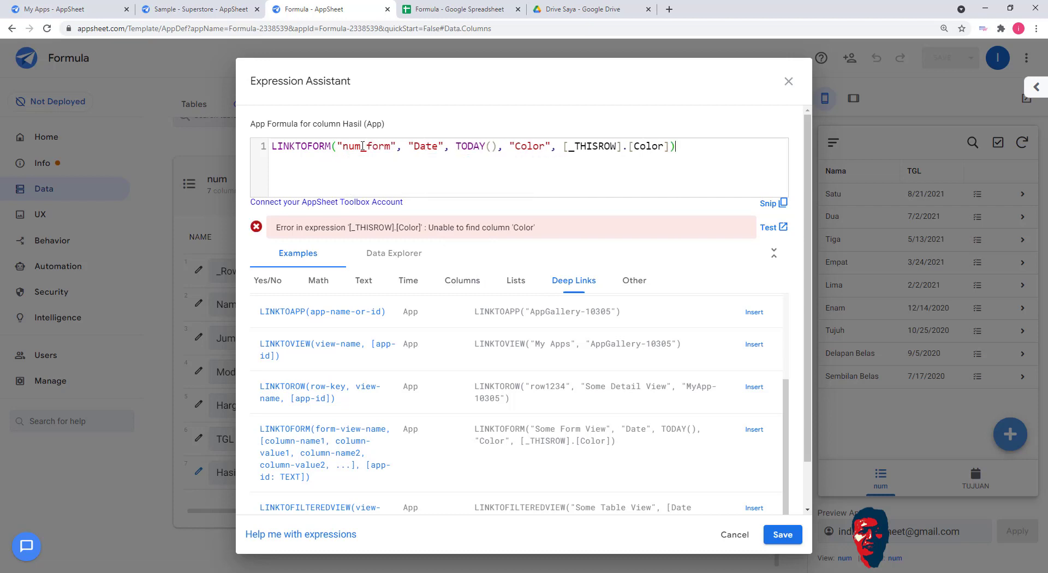
pyautogui.doubleClick(363, 147)
# Check the column headers in the Formula Google spreadsheet, and replace Date with tgl as LINKTOFORM's first column name
pyautogui.moveTo(414, 145); pyautogui.dragTo(428, 146)
pyautogui.click(437, 16)
pyautogui.click(70, 138)
pyautogui.click(125, 138)
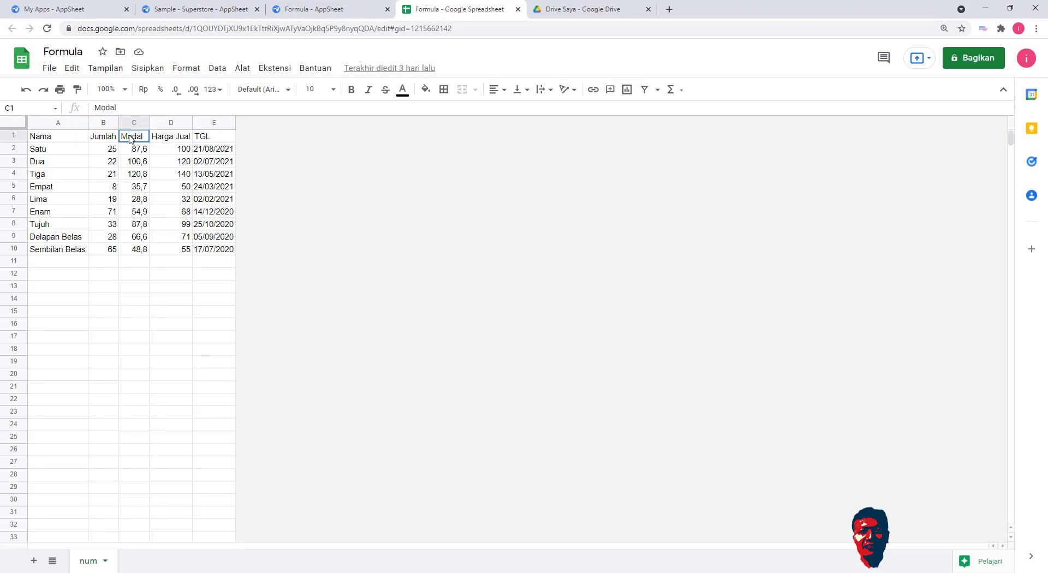
pyautogui.click(65, 140)
pyautogui.click(104, 137)
pyautogui.click(156, 139)
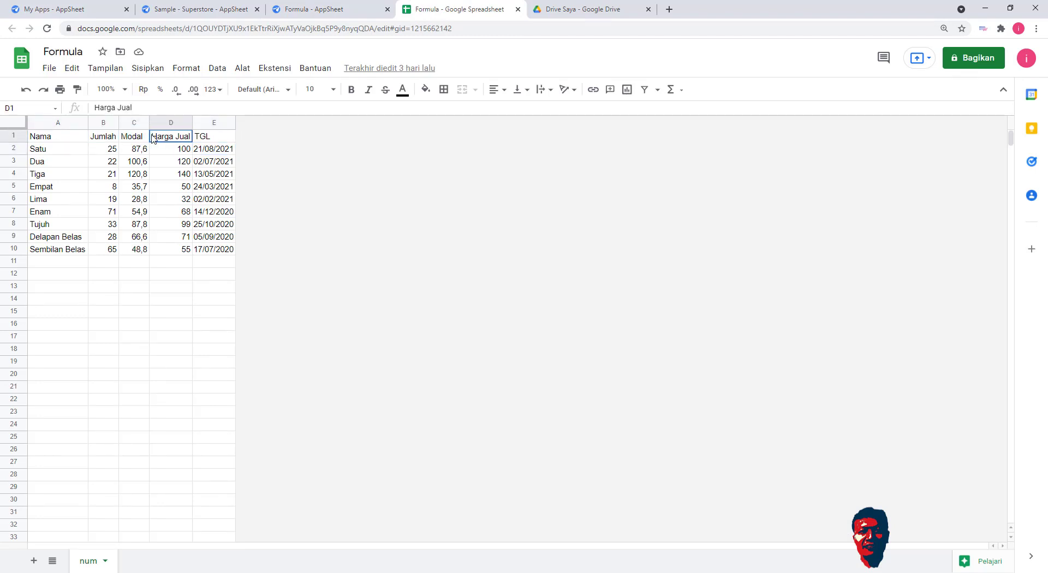
pyautogui.click(202, 141)
pyautogui.click(165, 140)
pyautogui.click(135, 139)
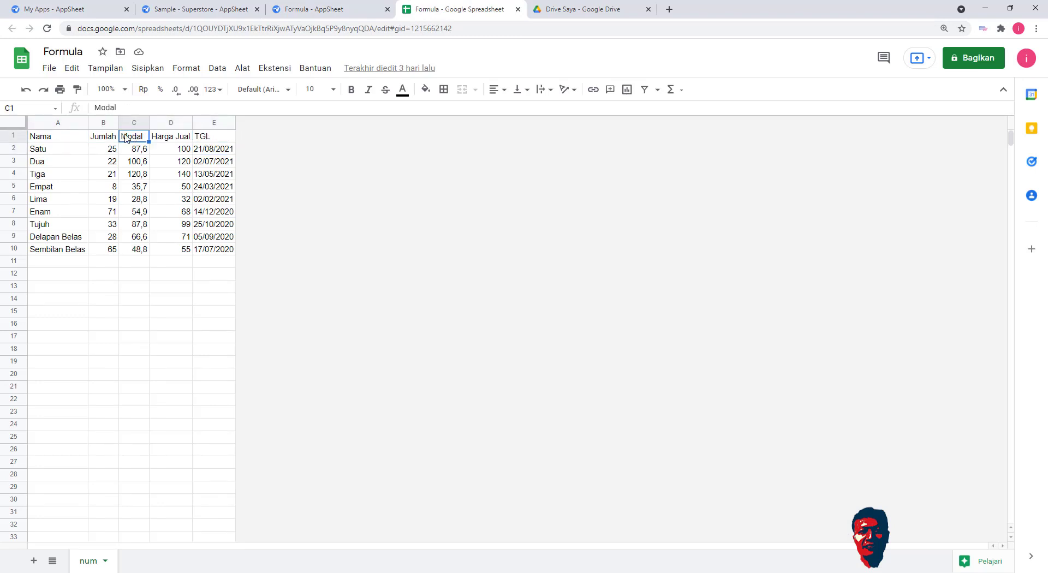
pyautogui.click(110, 139)
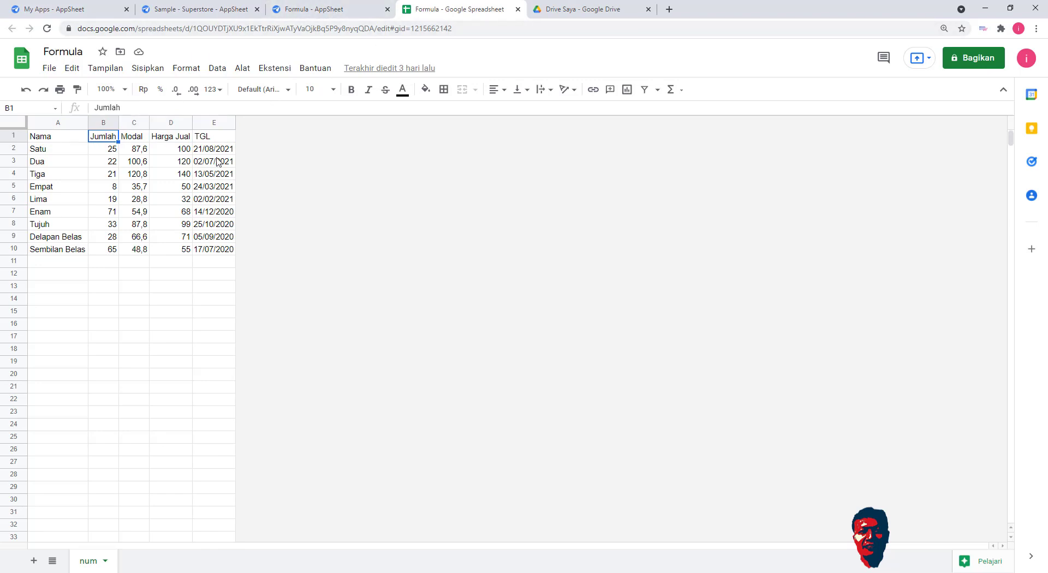
pyautogui.click(319, 9)
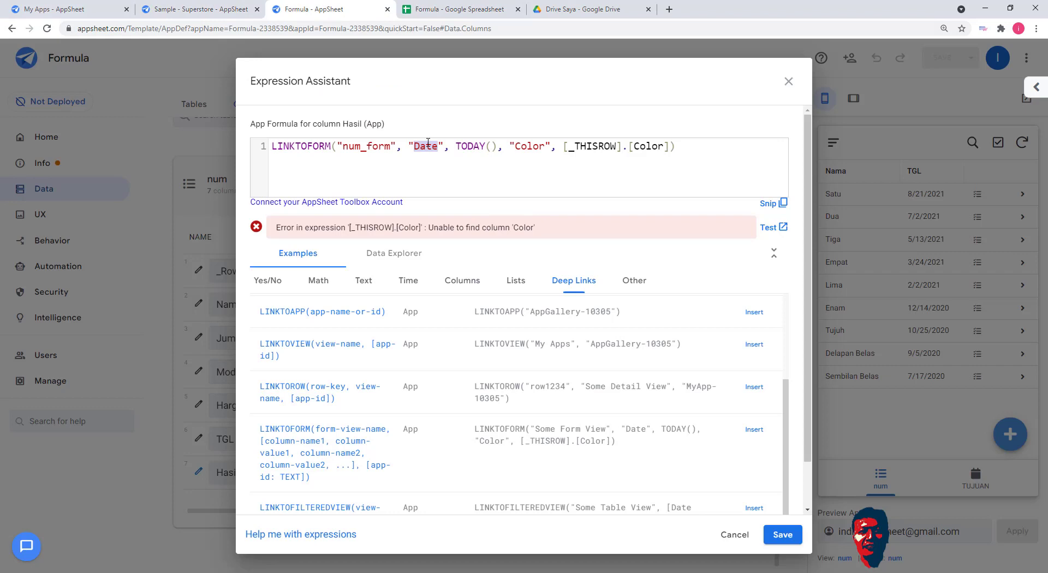
pyautogui.write('tgl')
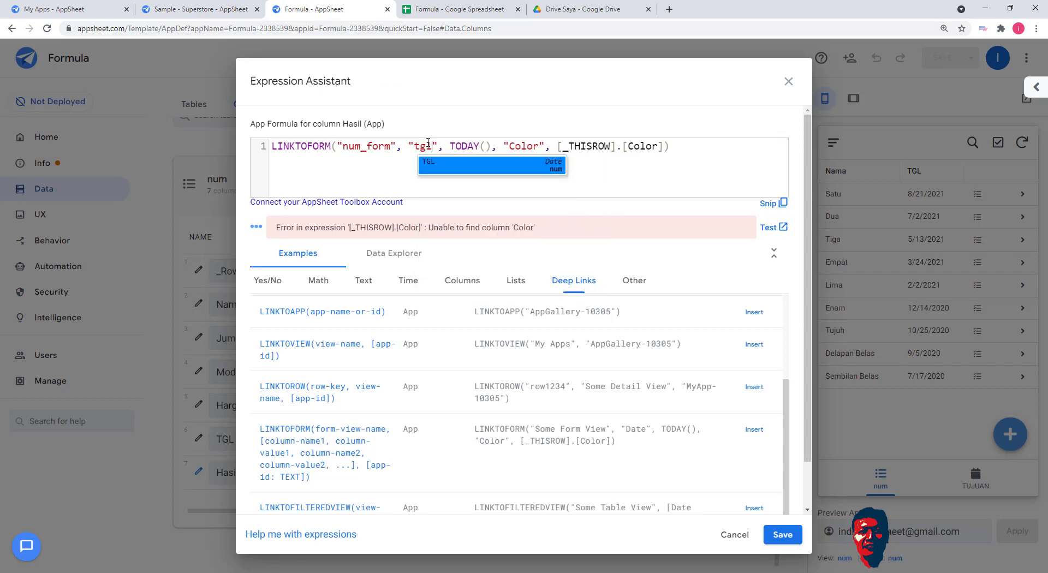
# Replace Color with nama as the second column name in the LINKTOFORM formula, keeping TODAY() as the tgl value
pyautogui.doubleClick(477, 147)
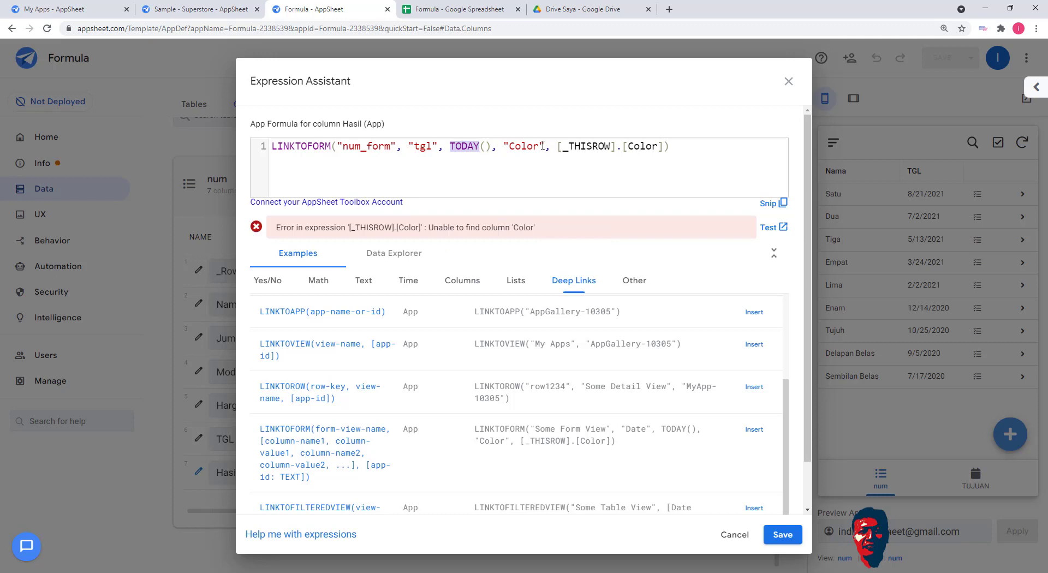
pyautogui.click(441, 12)
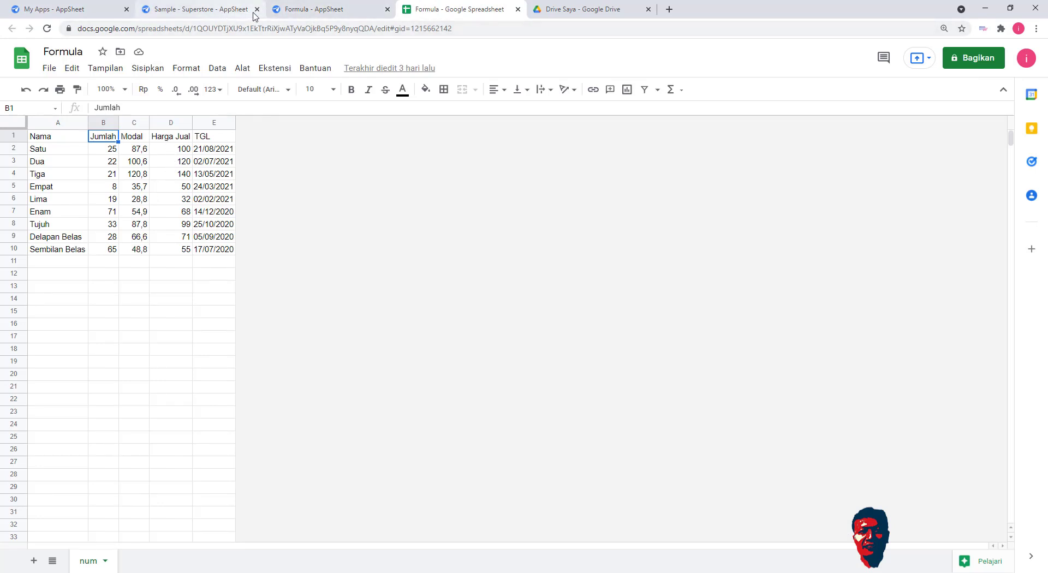
pyautogui.click(316, 11)
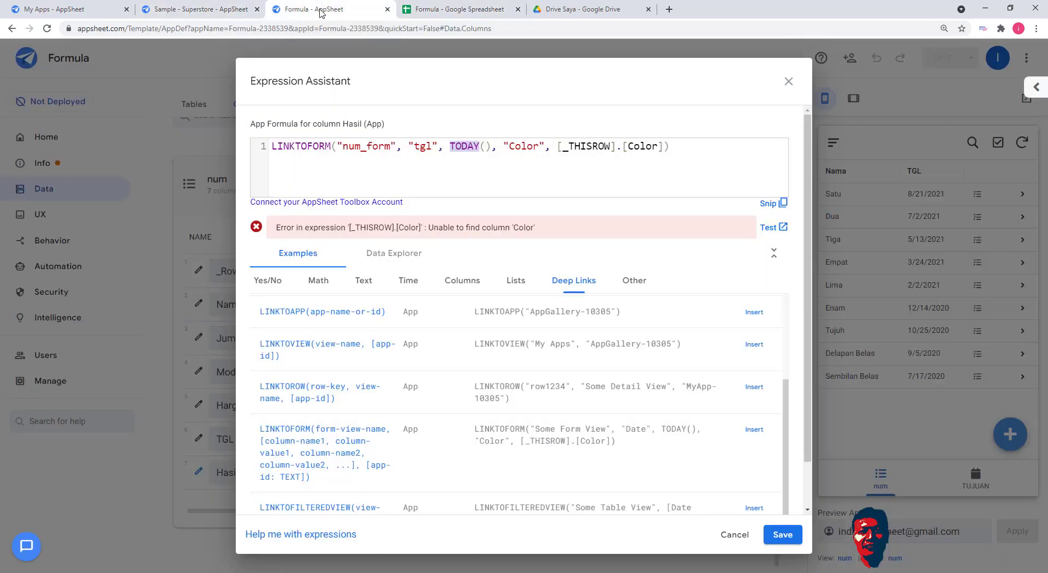
pyautogui.doubleClick(527, 146)
pyautogui.click(461, 280)
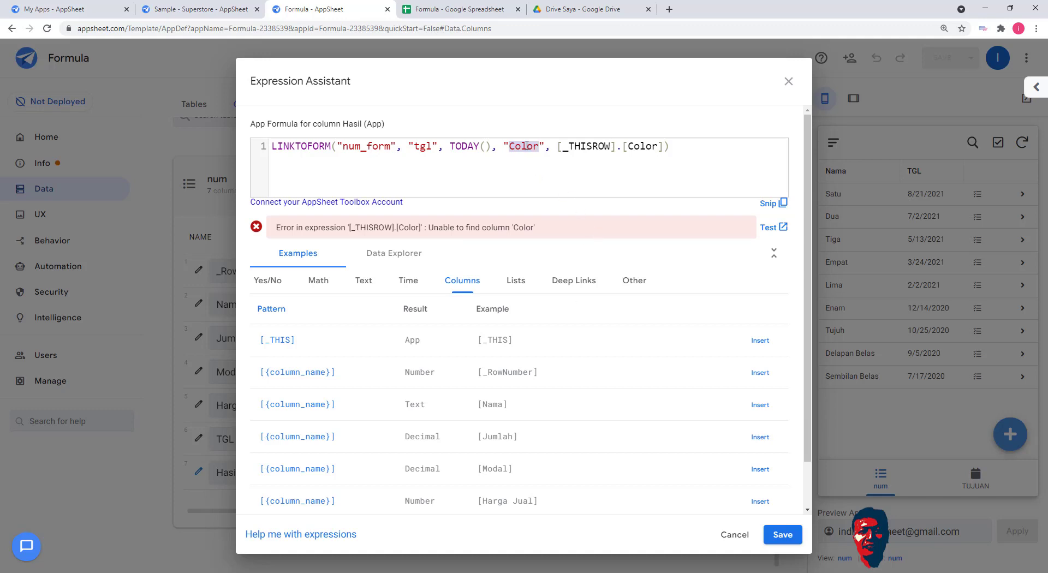
pyautogui.write('nama')
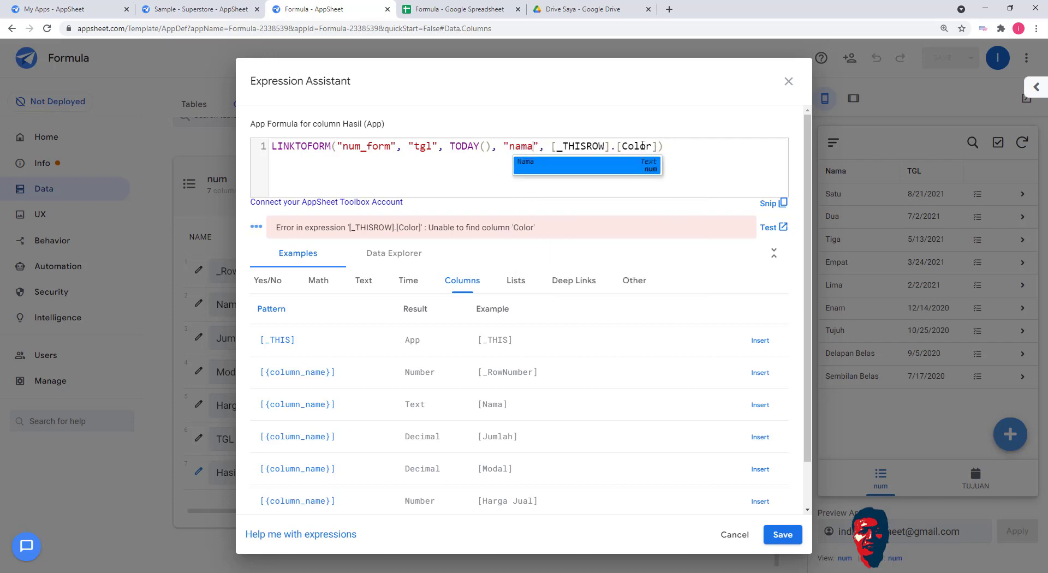
# Set the nama value in the LINKTOFORM formula to the text "sepuluh", then save the formula and the app
pyautogui.moveTo(654, 148); pyautogui.dragTo(552, 148)
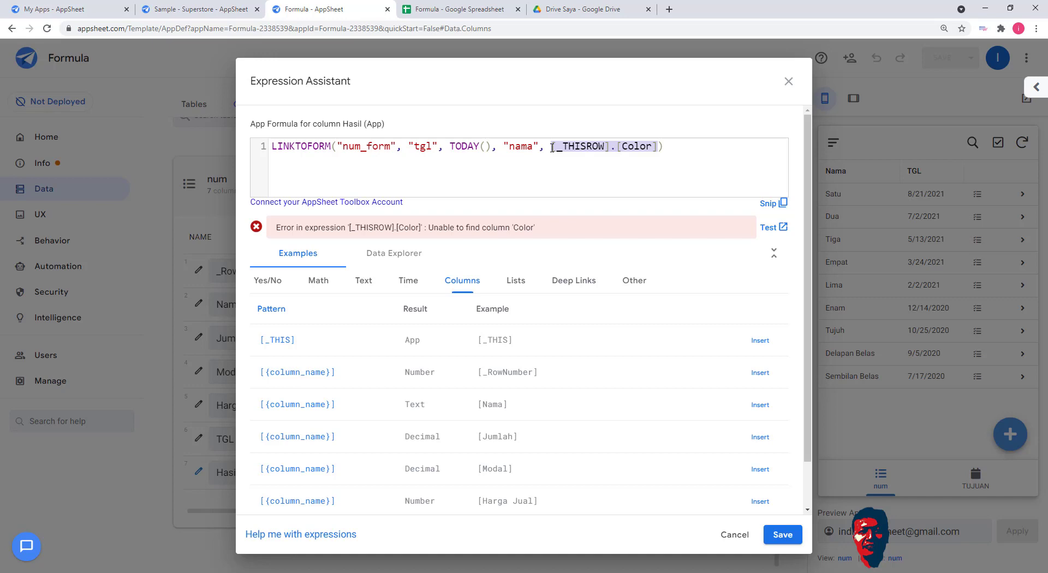
pyautogui.write('"')
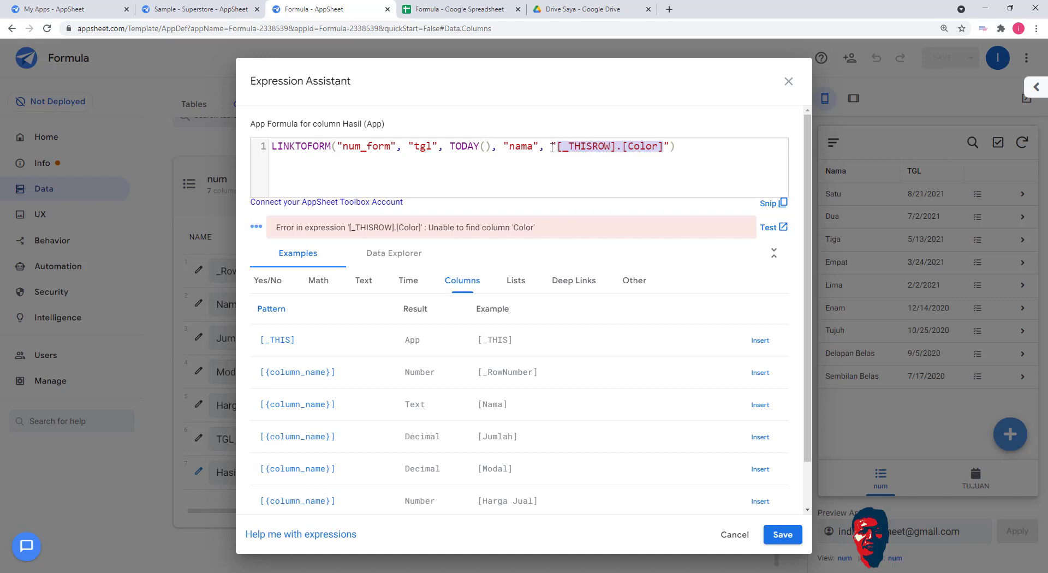
pyautogui.press('BackSpace')
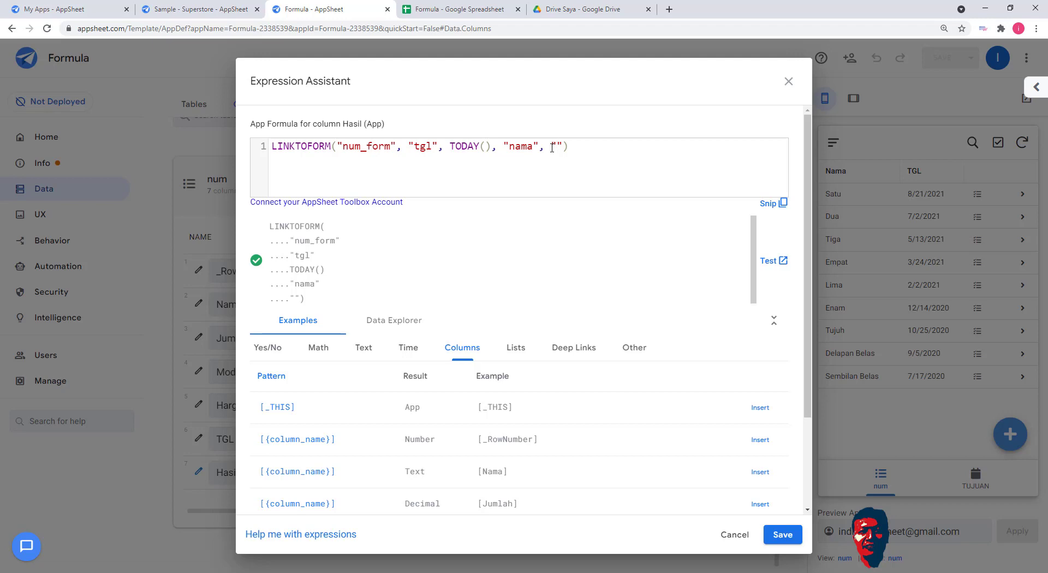
pyautogui.write('se;puluh')
pyautogui.moveTo(574, 146); pyautogui.dragTo(597, 168)
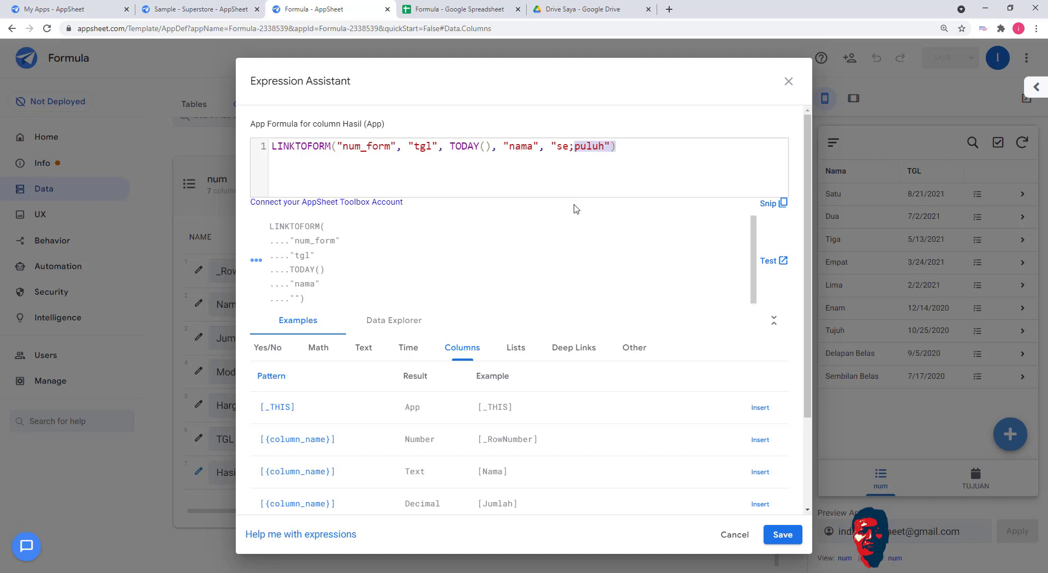
pyautogui.click(578, 183)
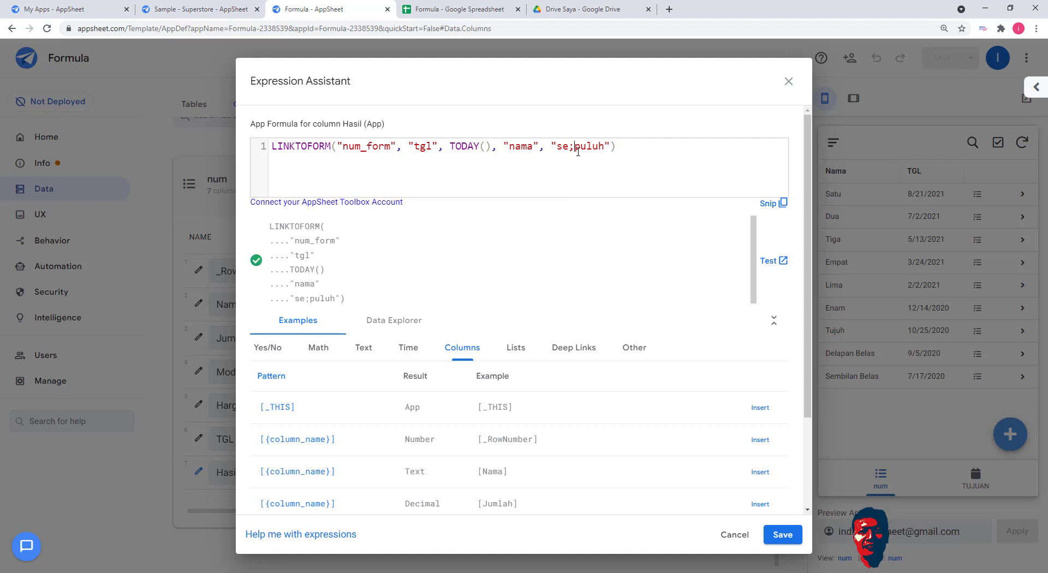
pyautogui.press('BackSpace')
pyautogui.click(613, 190)
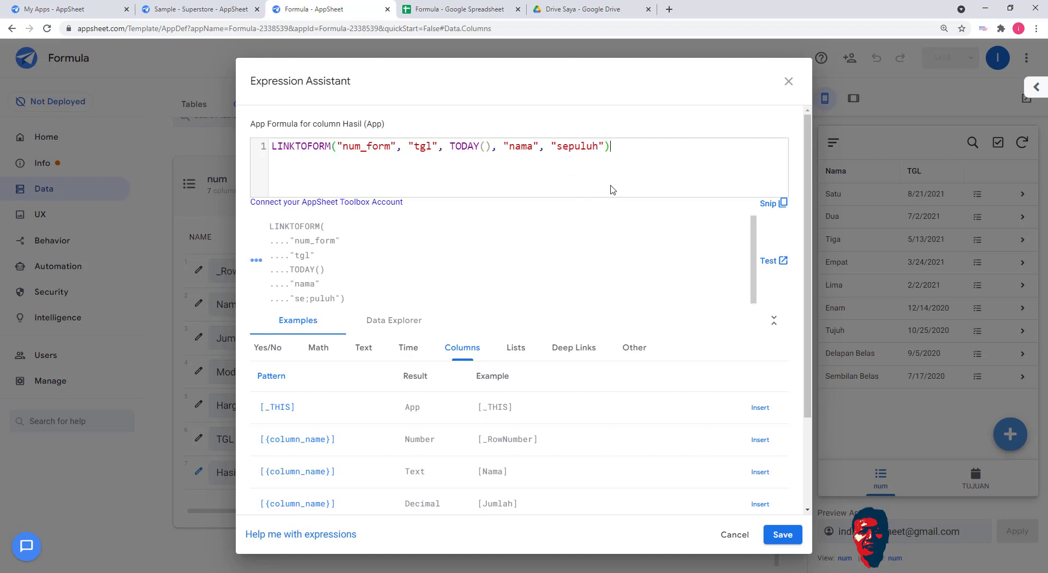
pyautogui.click(601, 148)
pyautogui.click(782, 535)
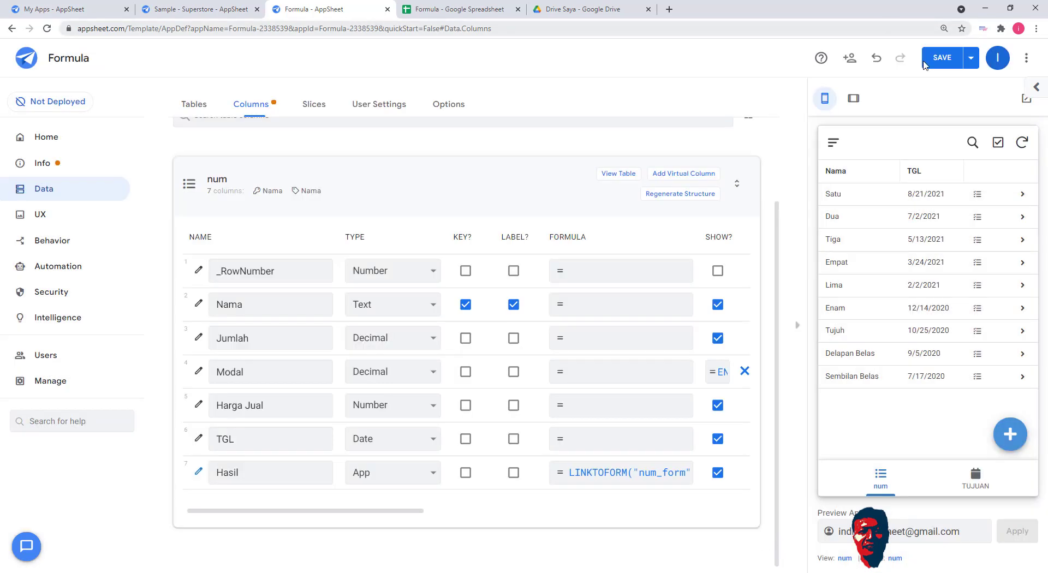
pyautogui.click(947, 63)
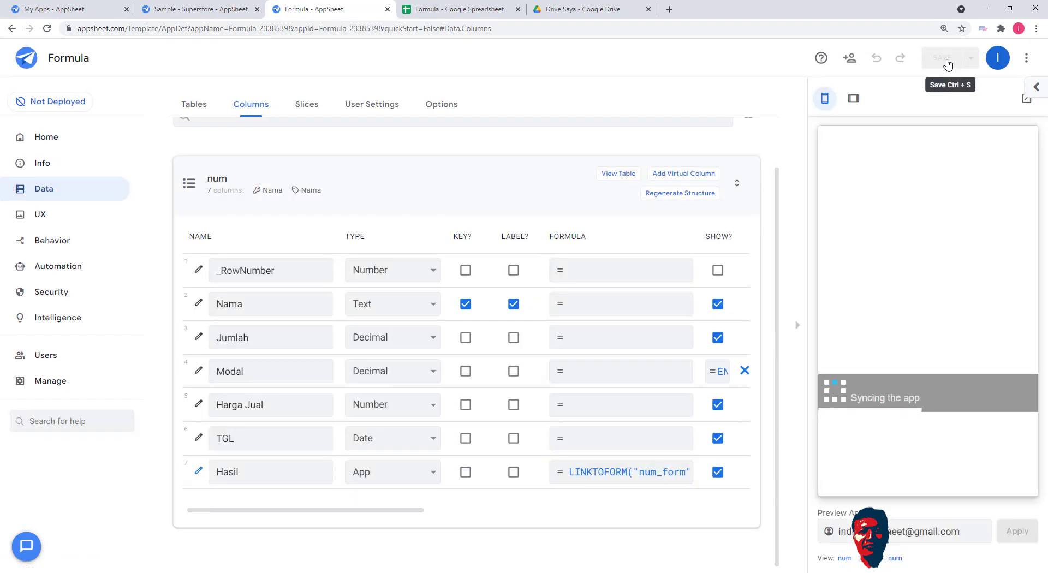
# Review the form view name and the TODAY() value in Hasil's LINKTOFORM formula, and save the formula and app again
pyautogui.click(657, 477)
pyautogui.doubleClick(358, 145)
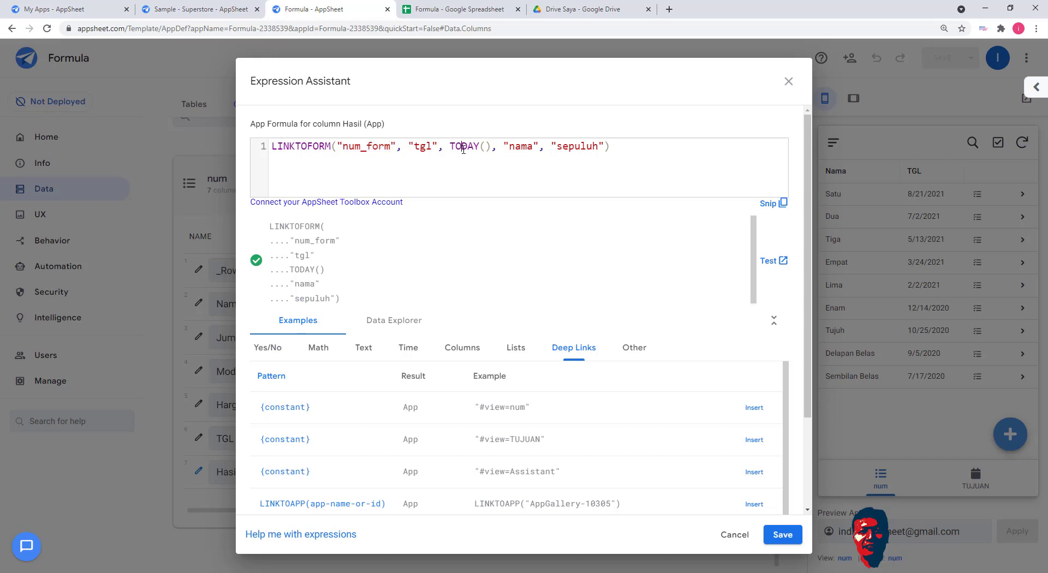
pyautogui.doubleClick(463, 146)
pyautogui.click(795, 534)
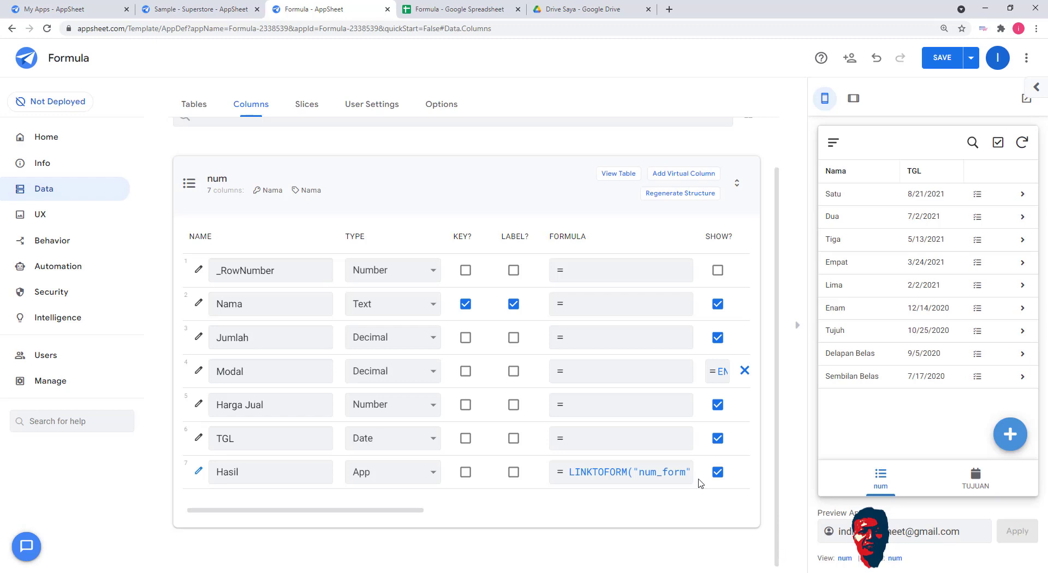
pyautogui.click(949, 64)
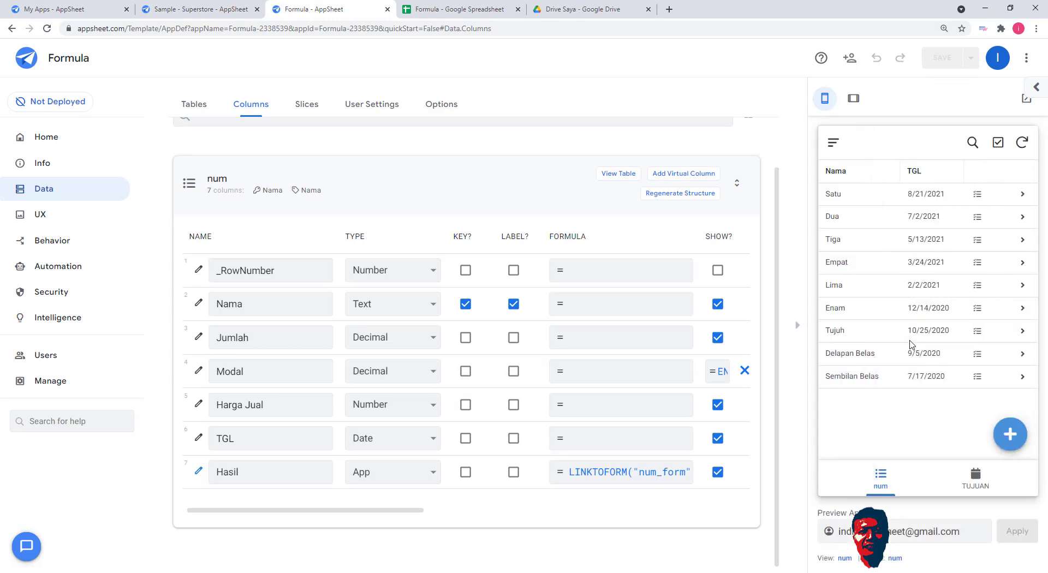
# Test the Hasil link of the Satu row in the app preview, check the prefilled Nama and TGL fields, and discard the form
pyautogui.click(978, 197)
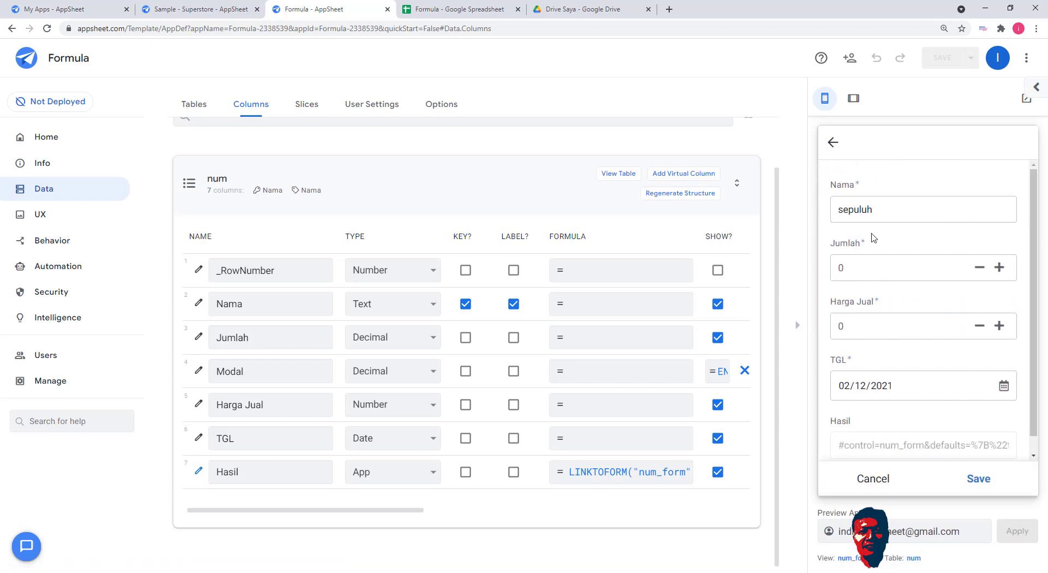
pyautogui.doubleClick(857, 209)
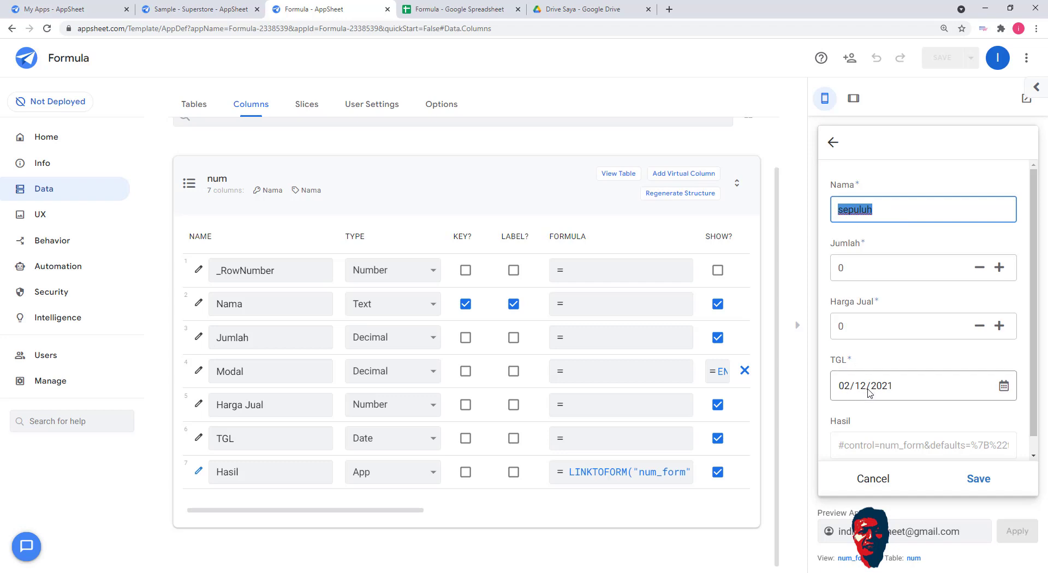
pyautogui.click(871, 479)
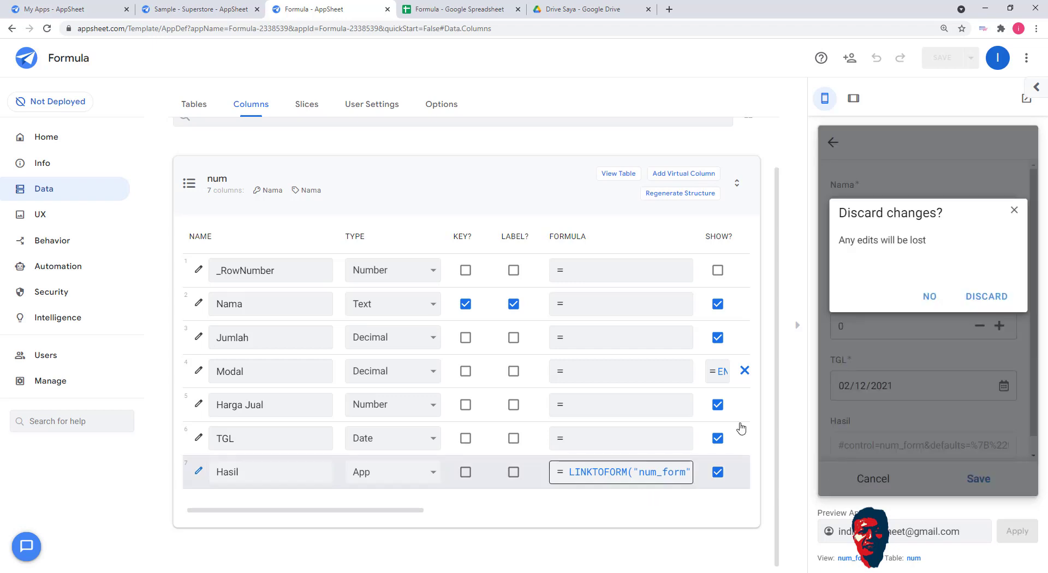
pyautogui.click(987, 297)
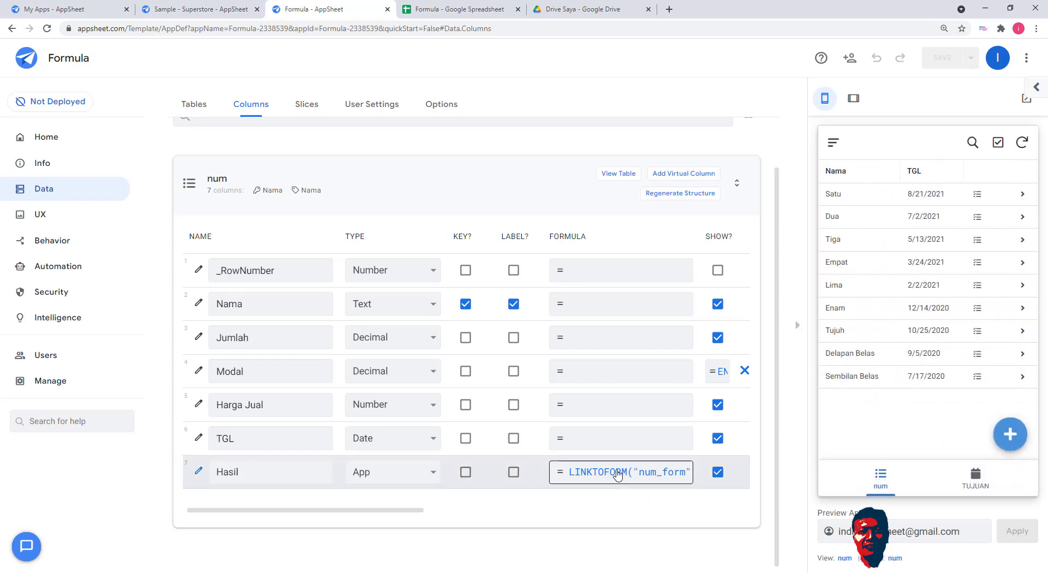
# Check TGL in a blank new-record form, clear the TGL column's initial value formula, and save the app
pyautogui.click(1009, 436)
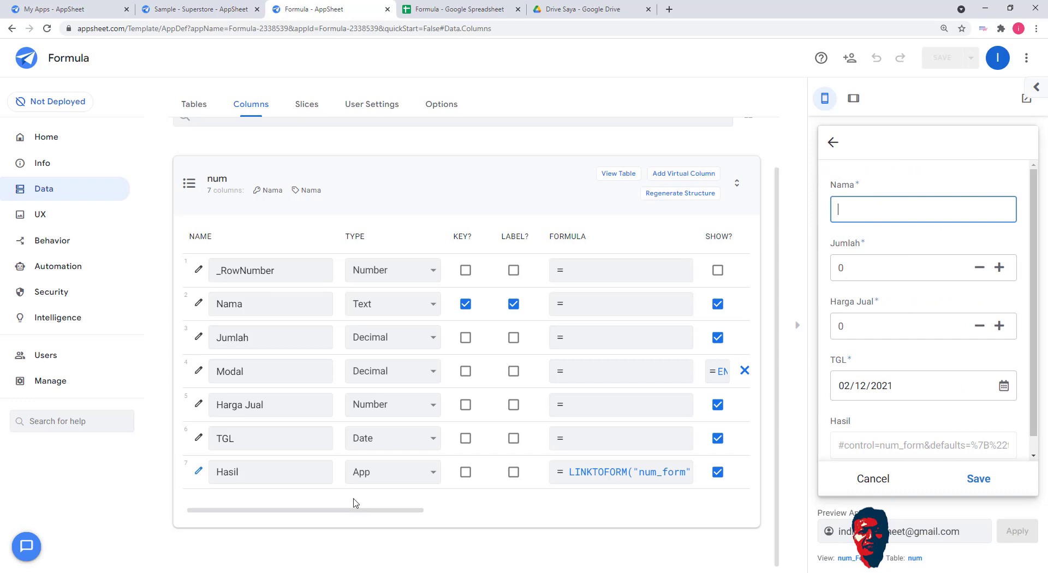
pyautogui.moveTo(356, 510); pyautogui.dragTo(547, 527)
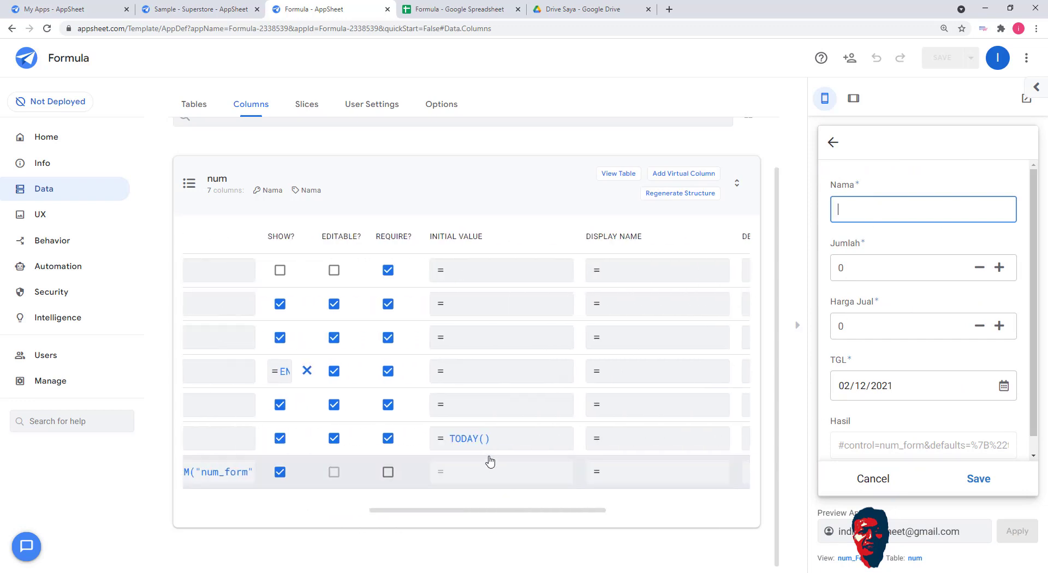
pyautogui.click(503, 440)
pyautogui.moveTo(344, 148); pyautogui.dragTo(219, 127)
pyautogui.press('BackSpace')
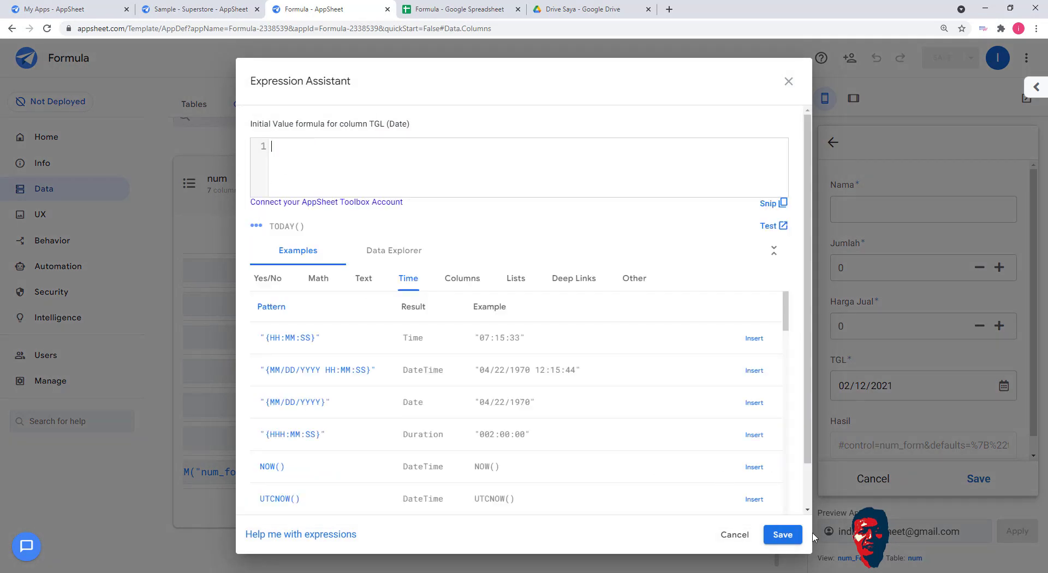
pyautogui.click(783, 535)
pyautogui.click(942, 59)
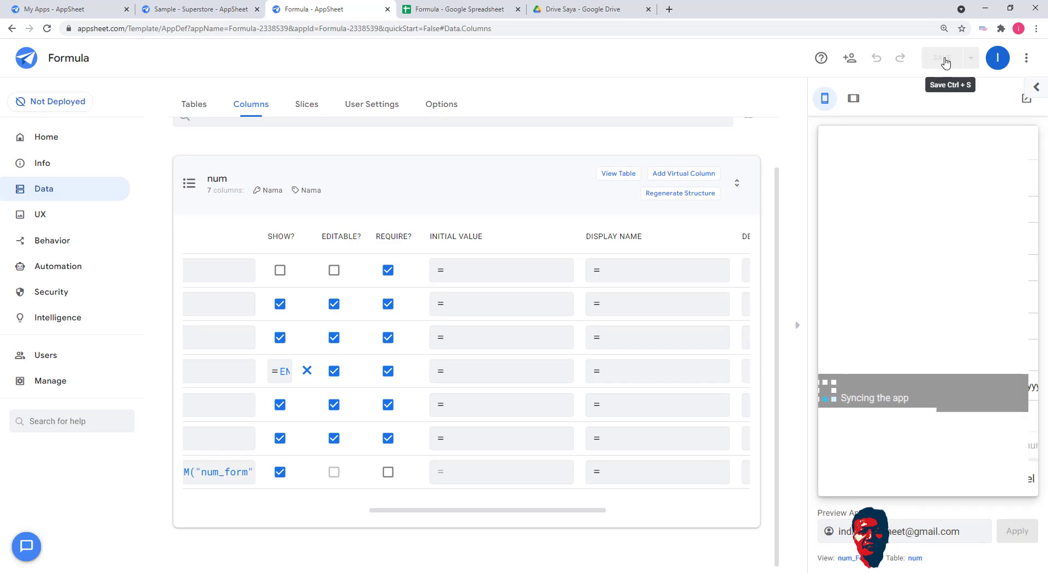
# Compare the TGL field in the form opened by Satu's Hasil link with the one in a blank new-record form
pyautogui.click(873, 479)
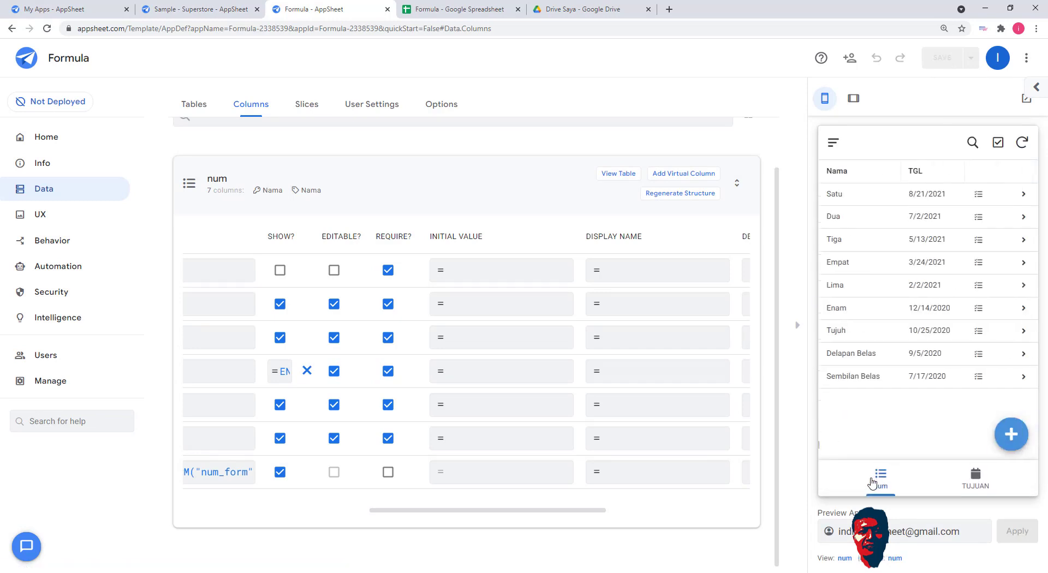
pyautogui.click(977, 194)
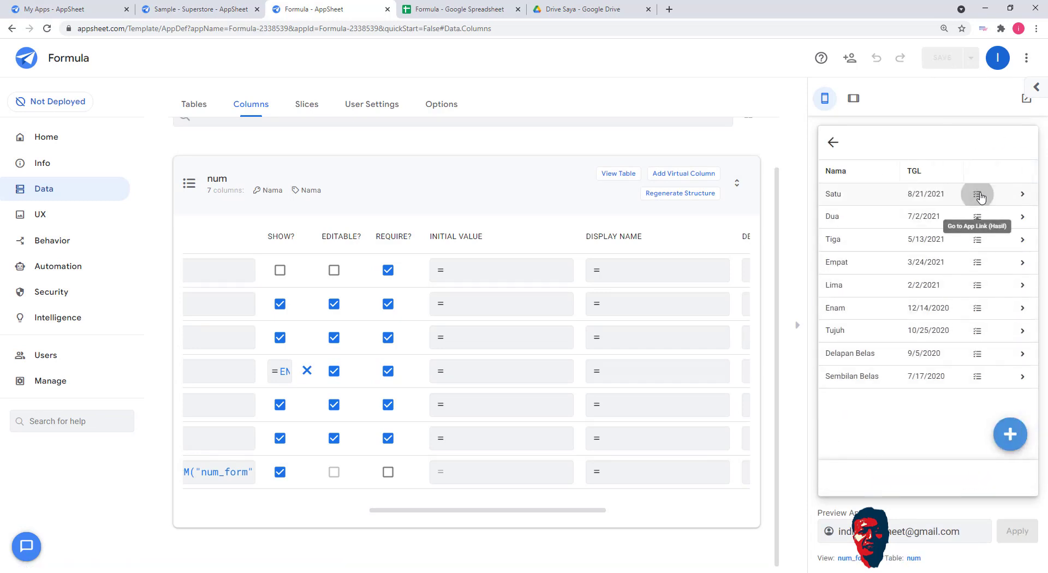
pyautogui.click(876, 387)
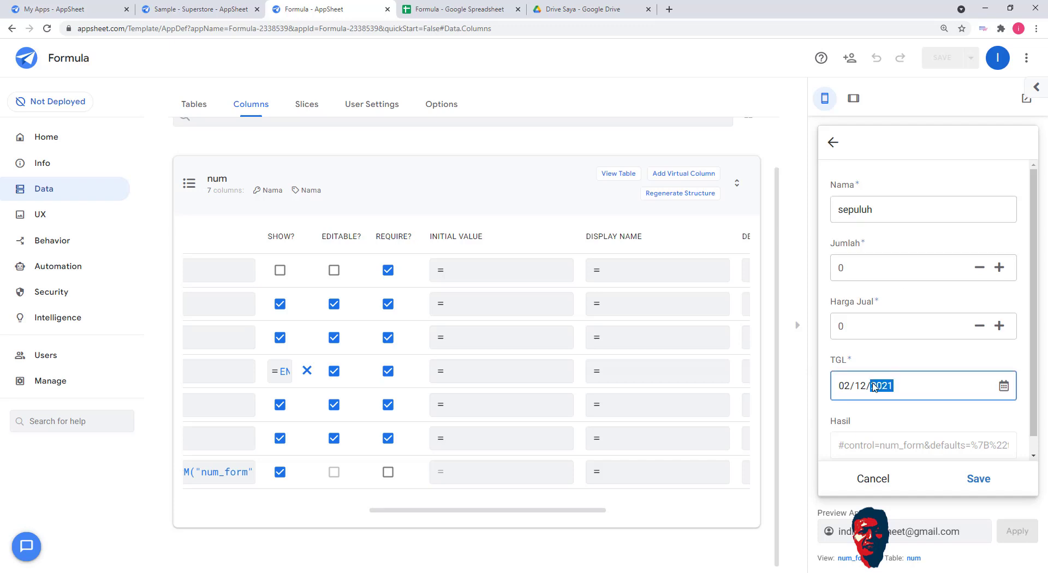
pyautogui.click(873, 479)
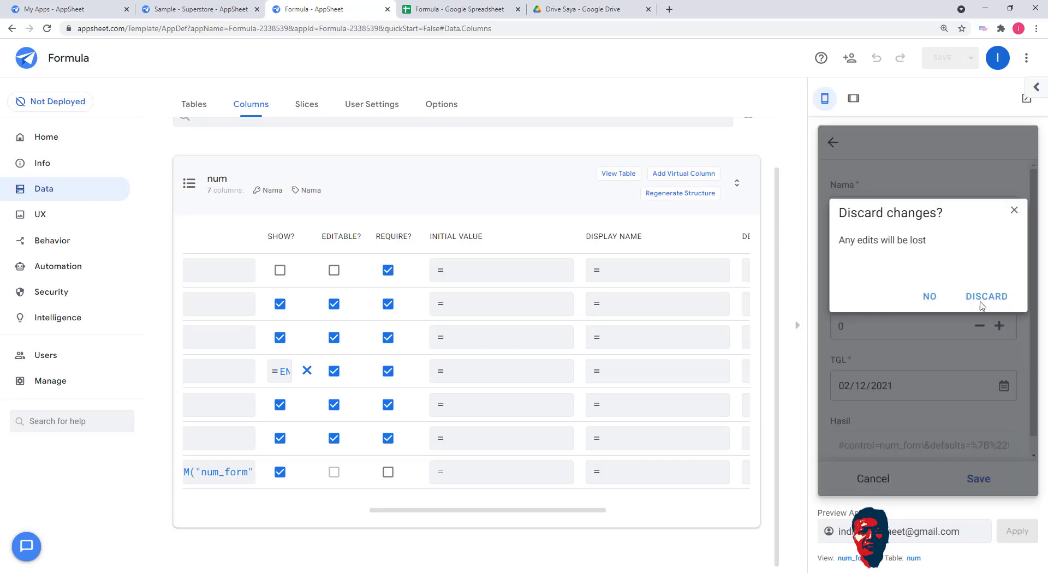
pyautogui.click(982, 303)
pyautogui.click(1005, 434)
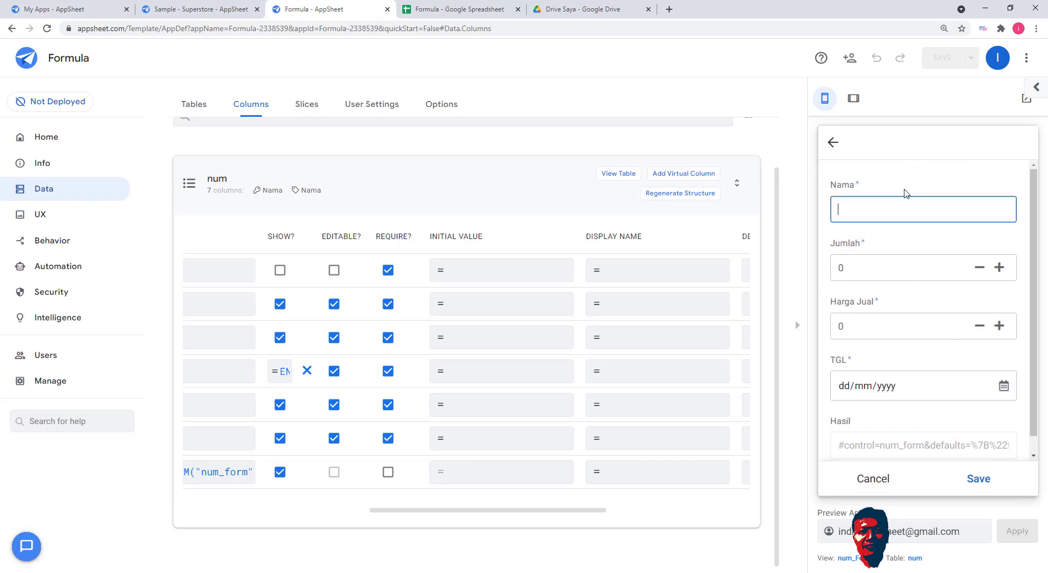
# Check the deep link examples for the Hasil column, and replace its whole formula with the LINKTOFILTEREDVIEW function
pyautogui.moveTo(601, 510); pyautogui.dragTo(379, 535)
pyautogui.click(644, 470)
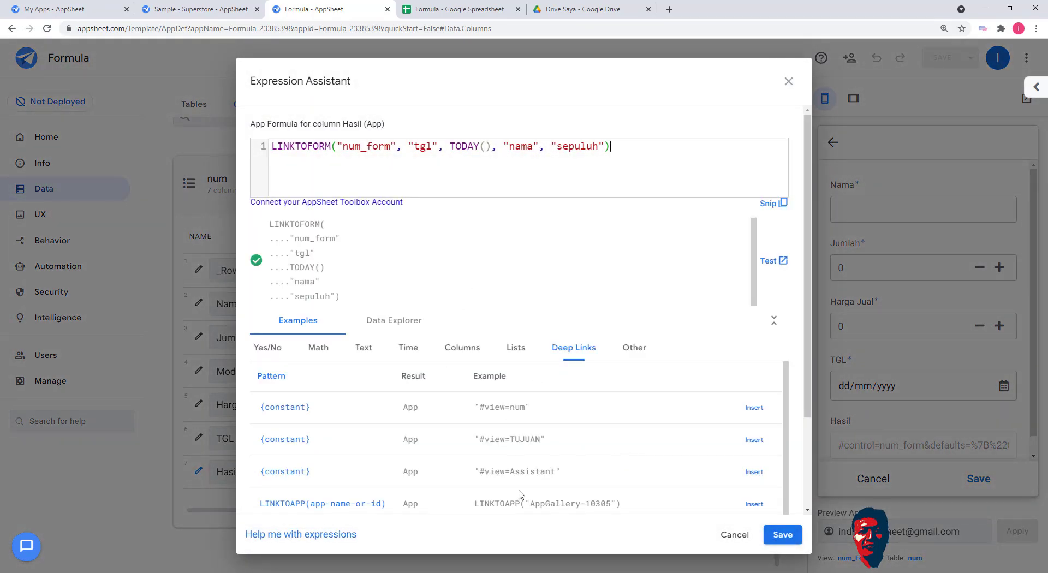
pyautogui.scroll(-1, 528, 489)
pyautogui.scroll(-5, 528, 489)
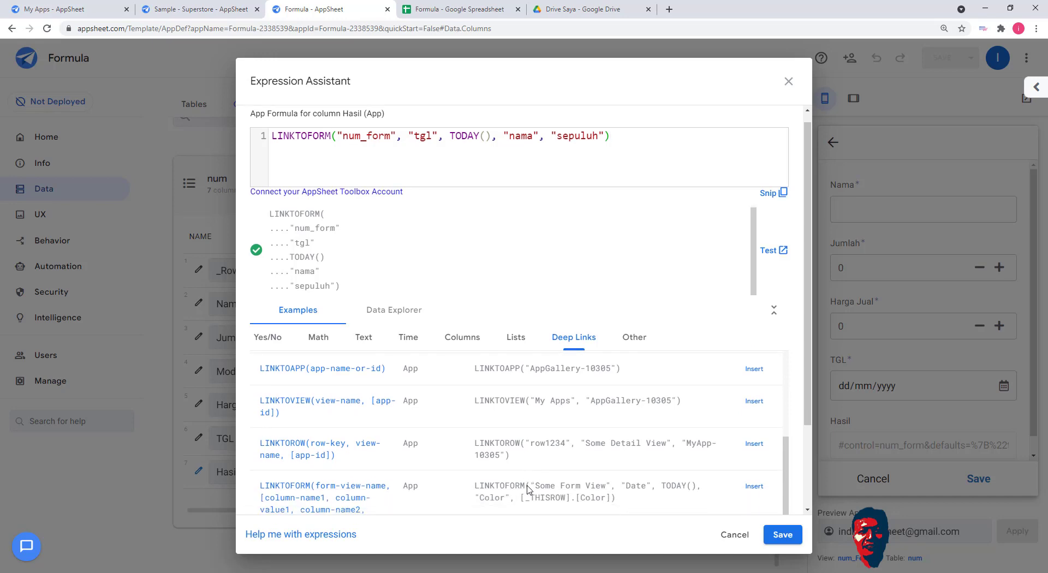
pyautogui.scroll(-1, 529, 490)
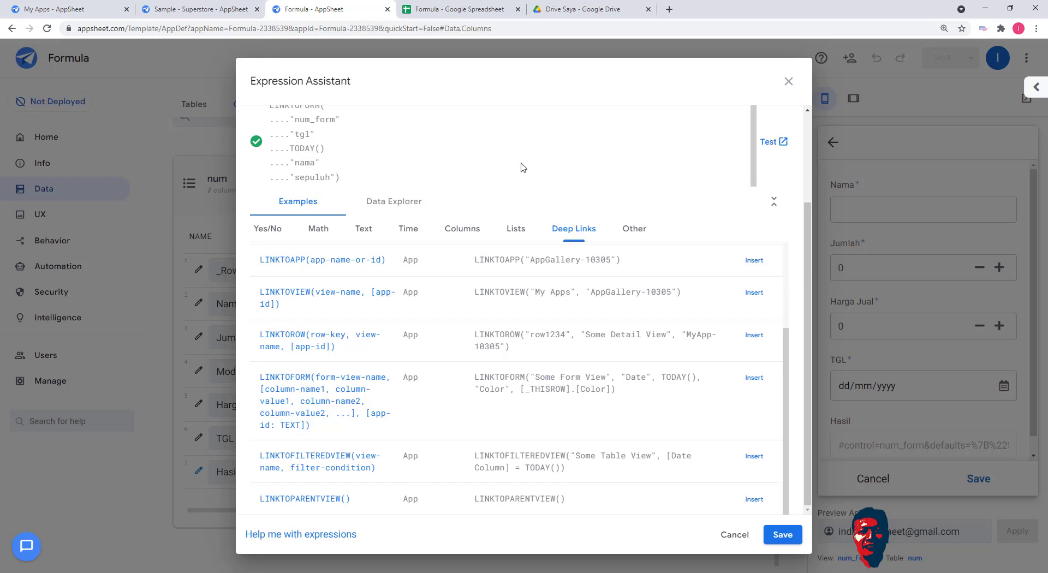
pyautogui.scroll(2, 526, 161)
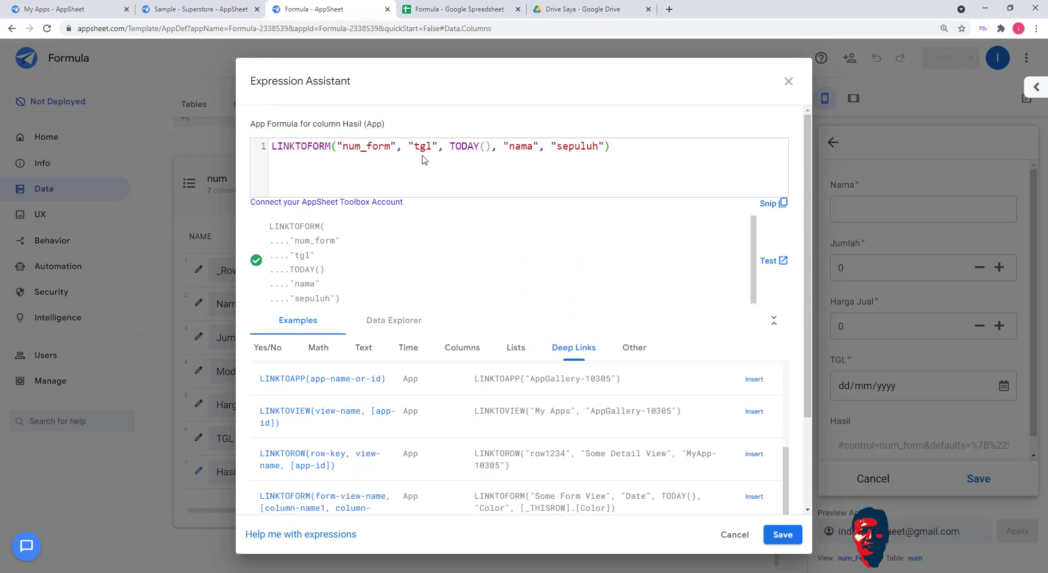
pyautogui.hotkey('ctrl', 'a')
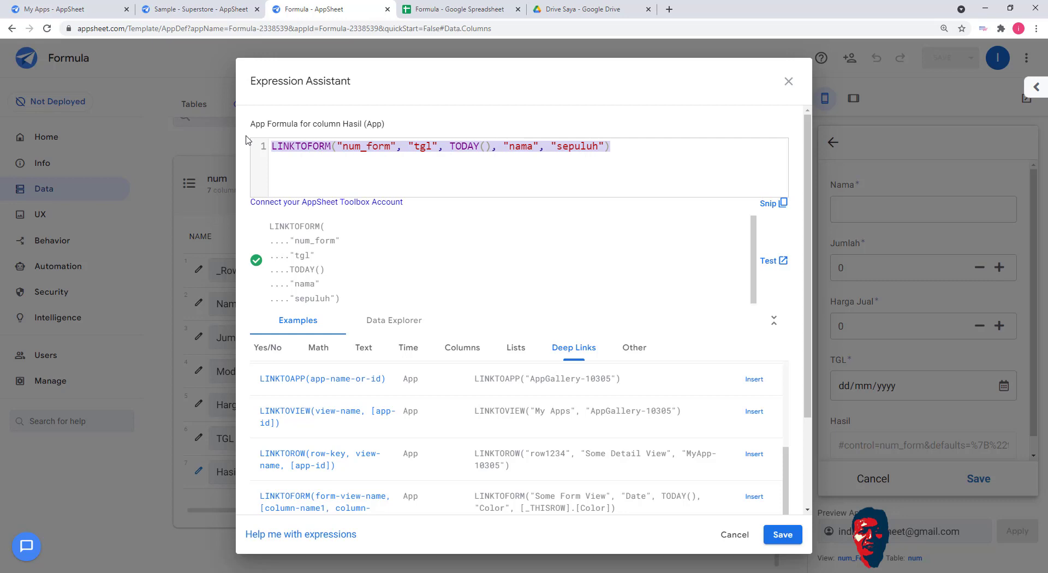
pyautogui.write('link')
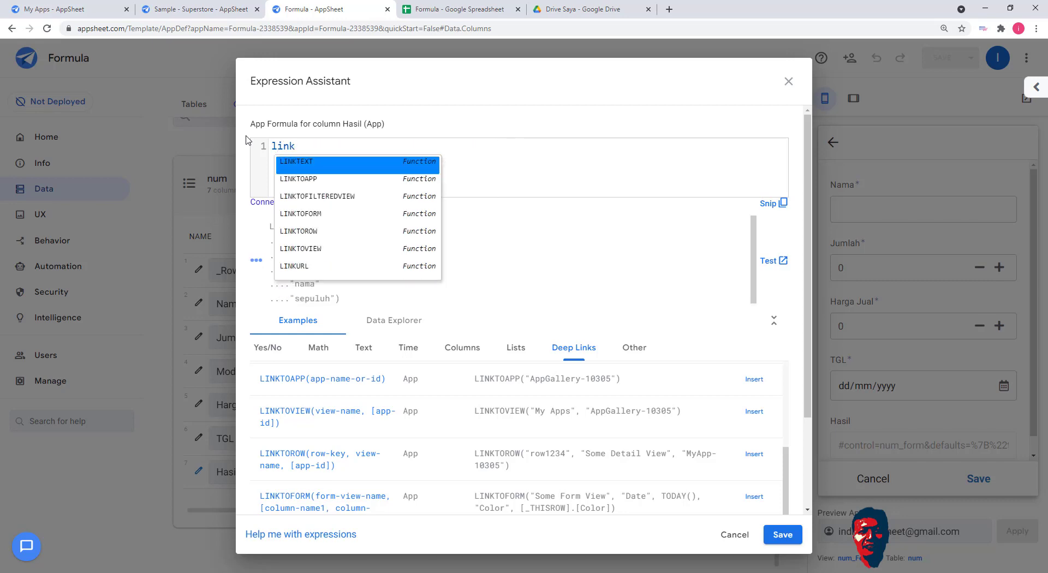
pyautogui.write('tofilt')
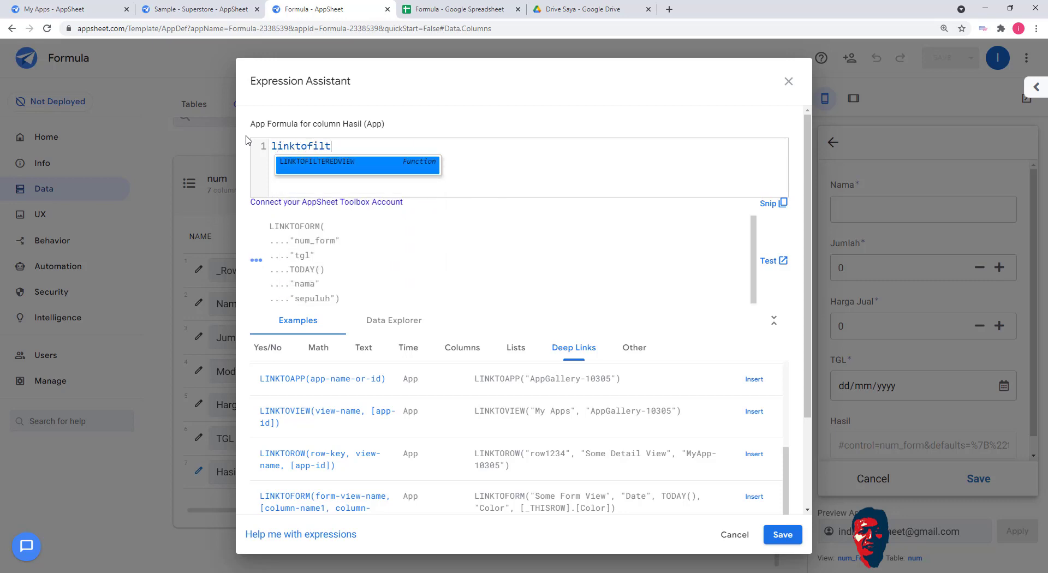
pyautogui.write('ered')
pyautogui.click(316, 168)
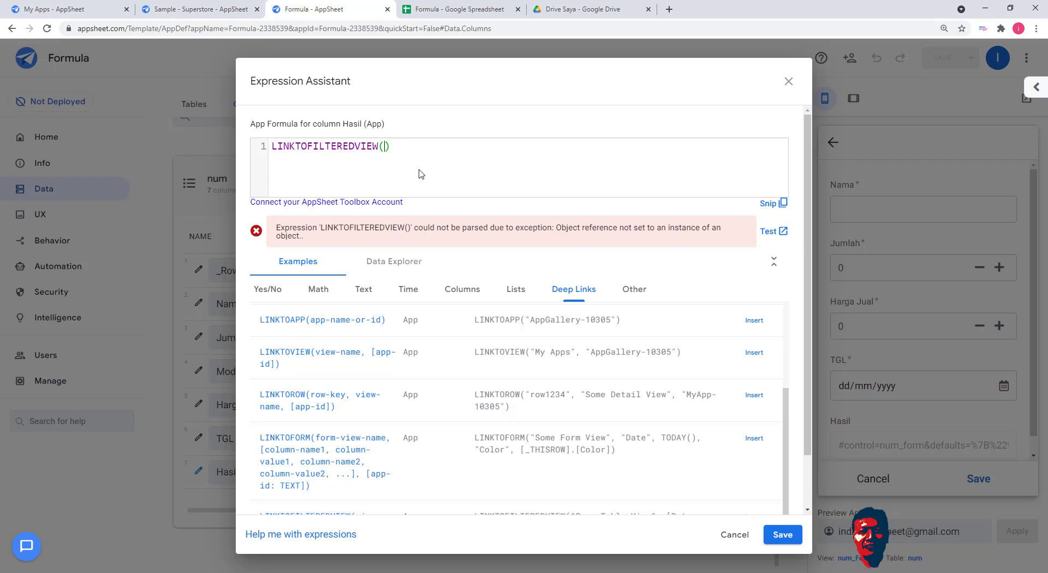
# Enter "tujuan" as the view name in LINKTOFILTEREDVIEW, followed by a comma for the filter condition
pyautogui.write('"')
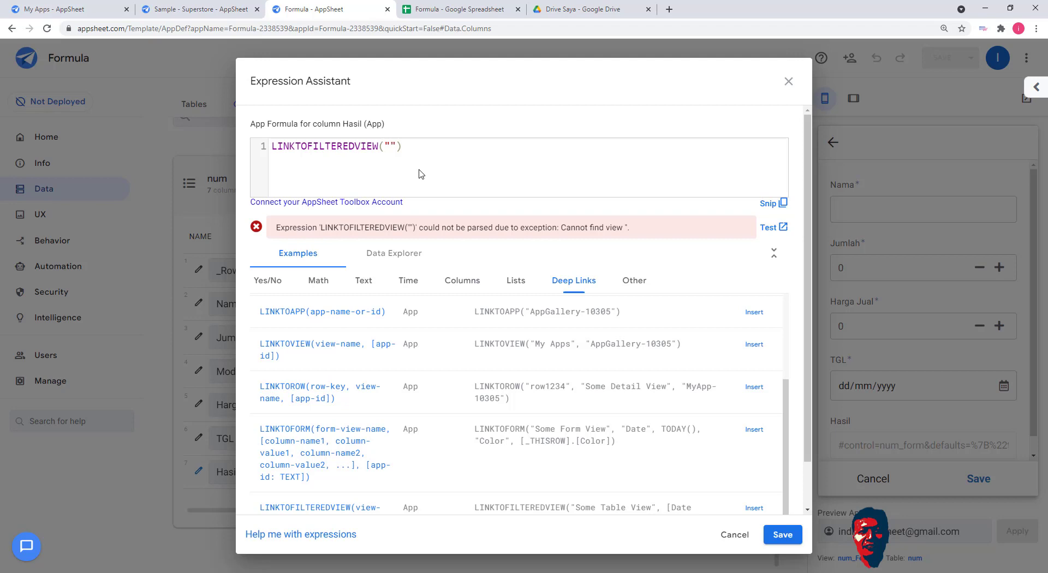
pyautogui.write('tujuan')
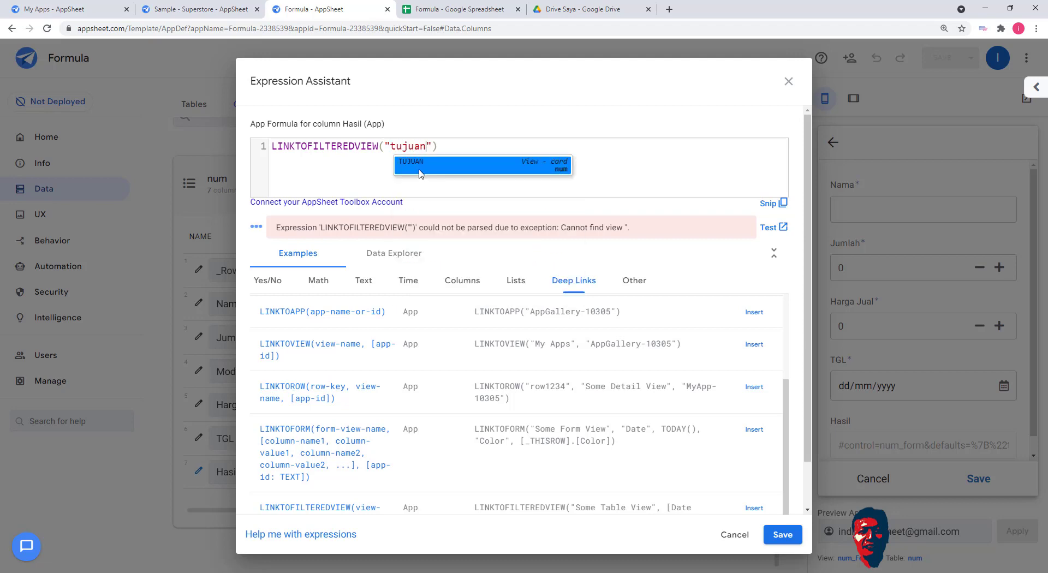
pyautogui.press('Right')
pyautogui.write(',')
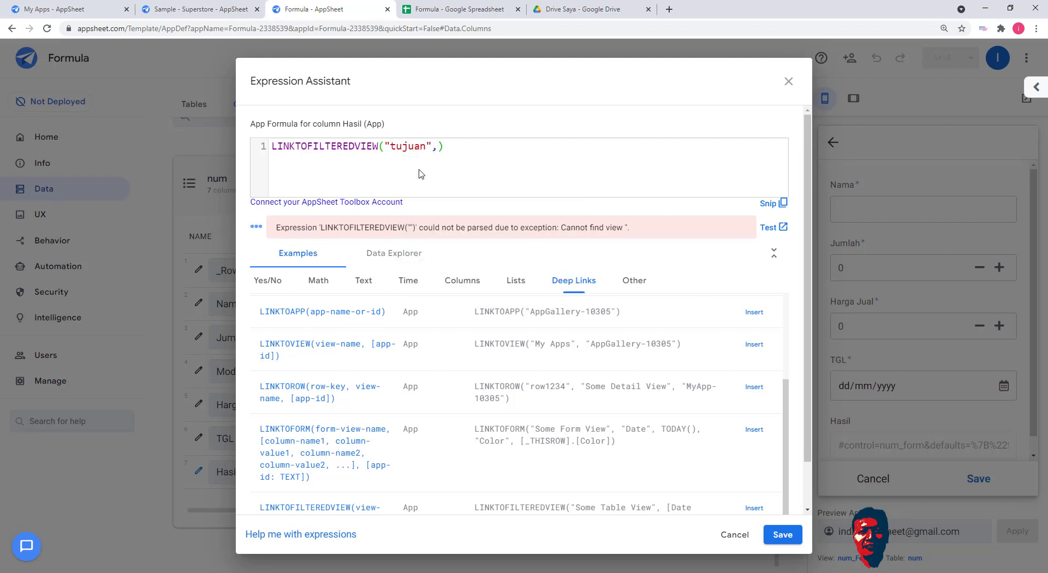
# Complete the LINKTOFILTEREDVIEW formula with the filter condition [_rownumber]>5, and save the formula and the app
pyautogui.write('[')
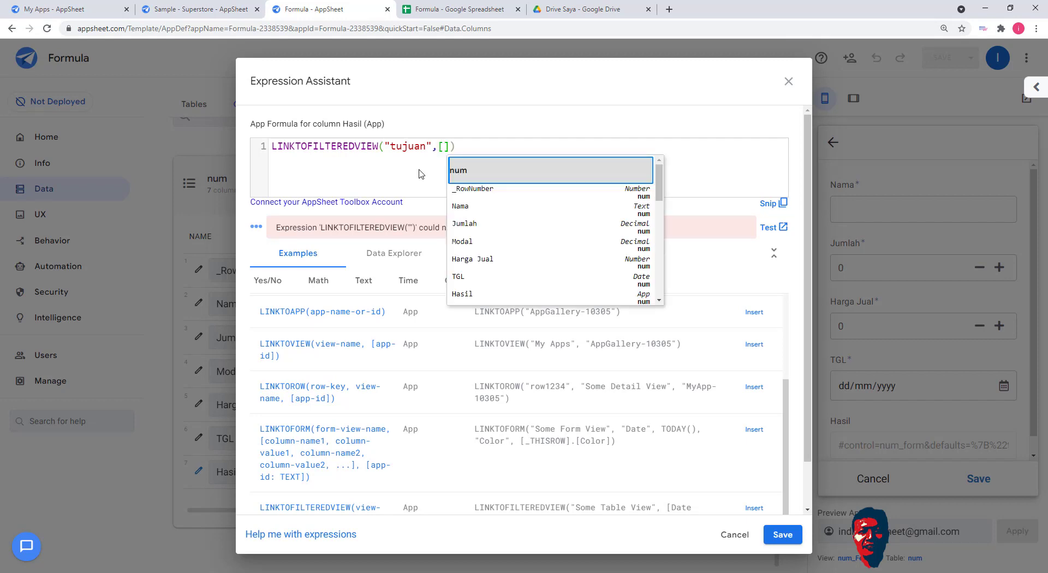
pyautogui.write('_')
pyautogui.write('rownum')
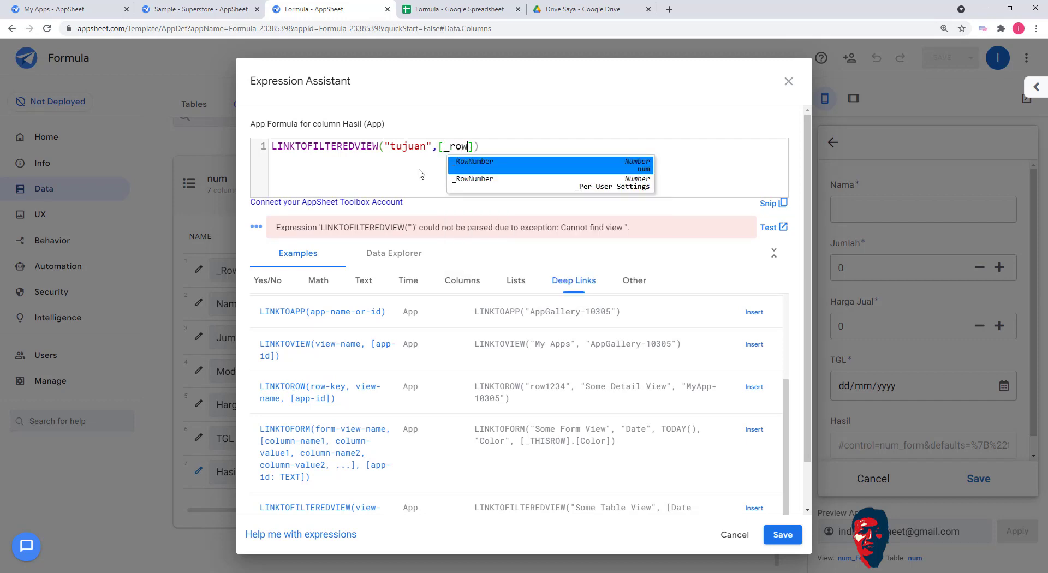
pyautogui.write('ber')
pyautogui.press('Right')
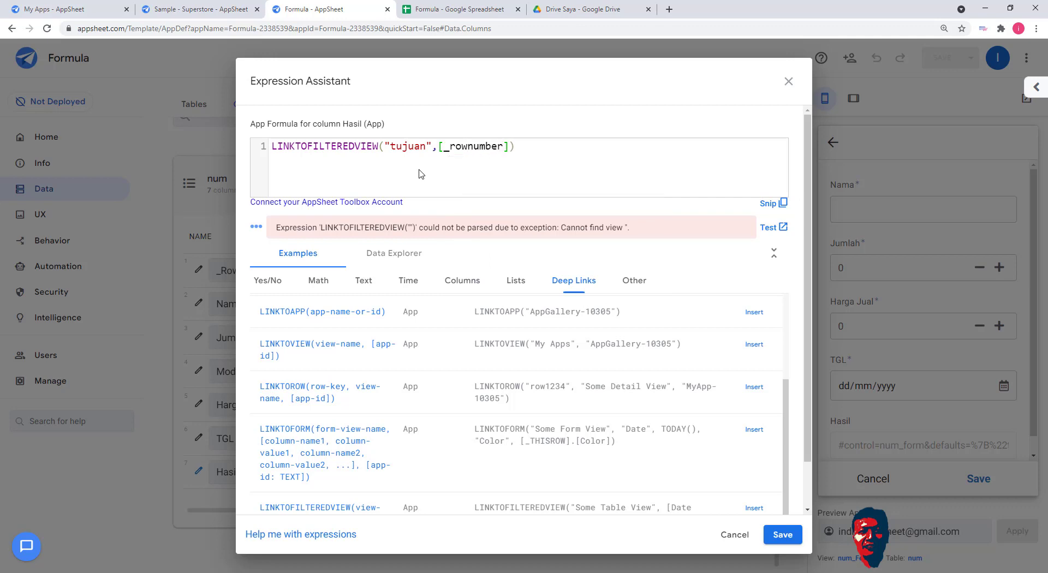
pyautogui.write('>5')
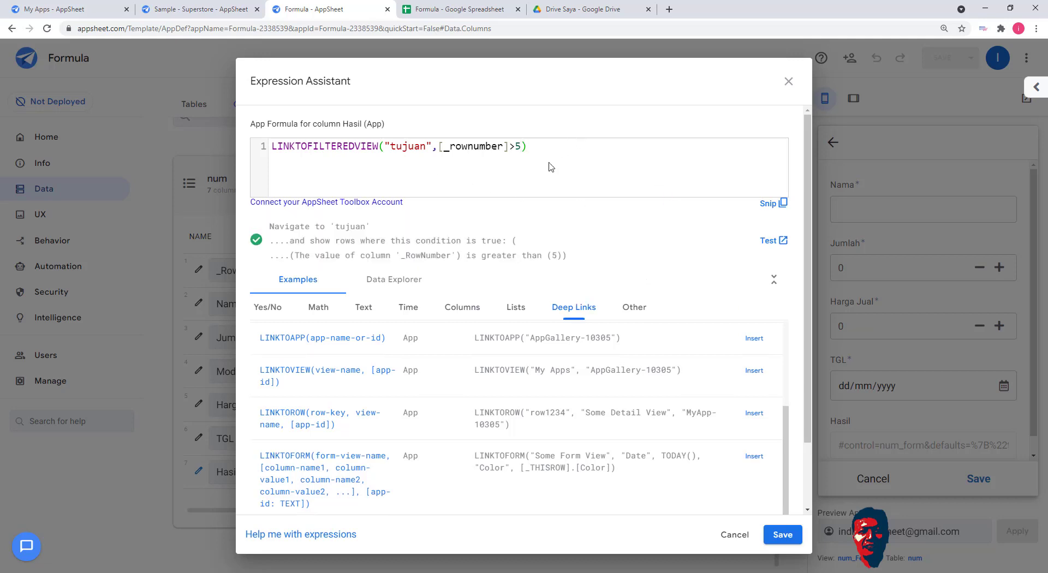
pyautogui.click(782, 536)
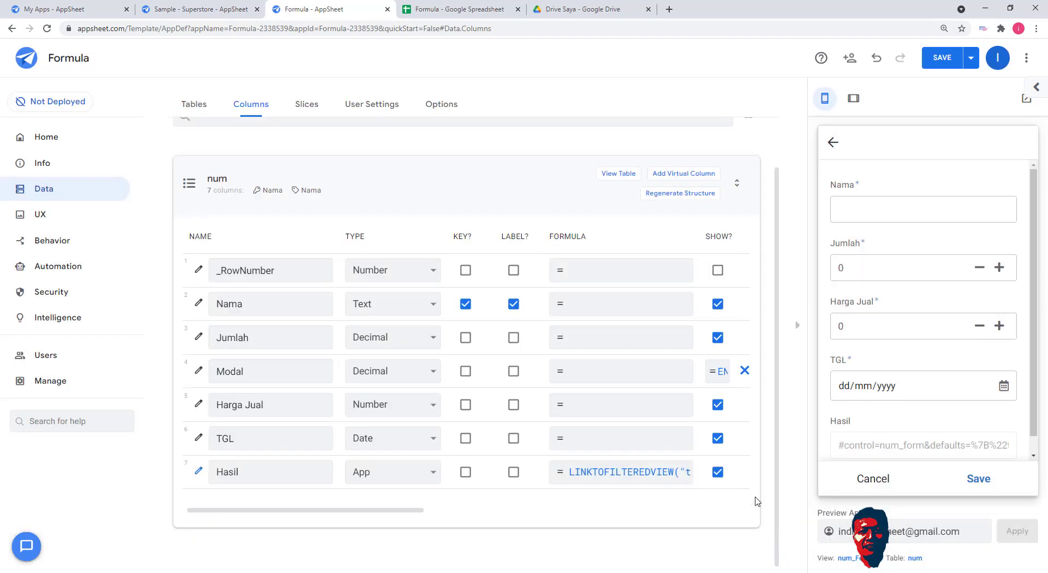
pyautogui.click(947, 60)
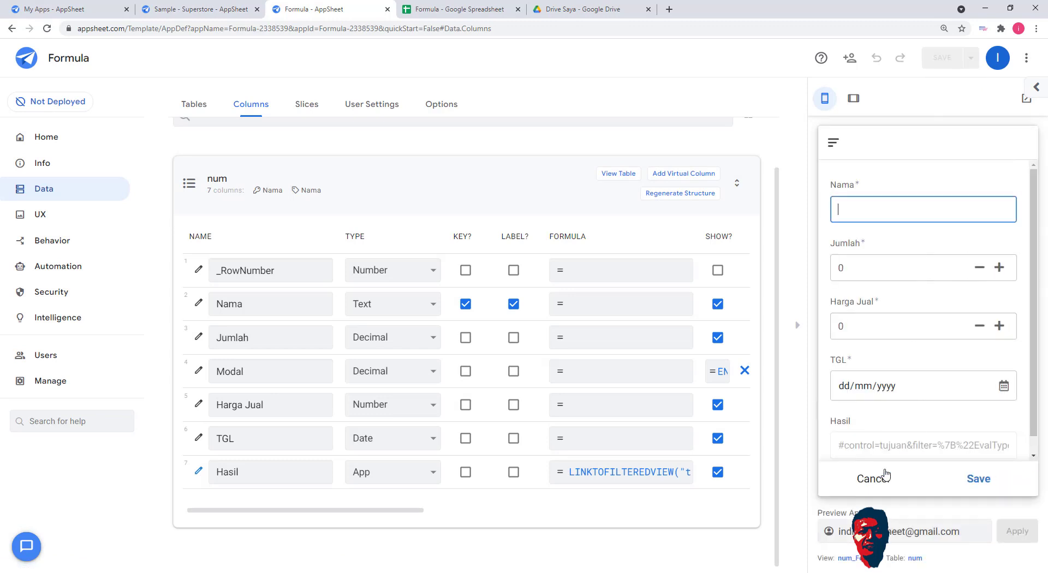
# Leave the new-record form and look through the cards of the TUJUAN view in the app preview
pyautogui.click(871, 482)
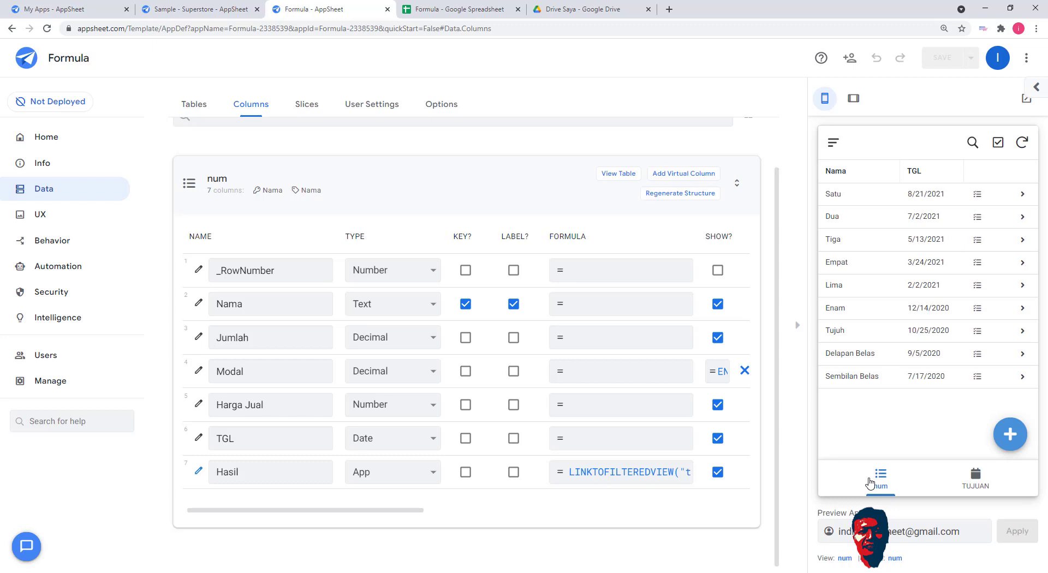
pyautogui.click(970, 480)
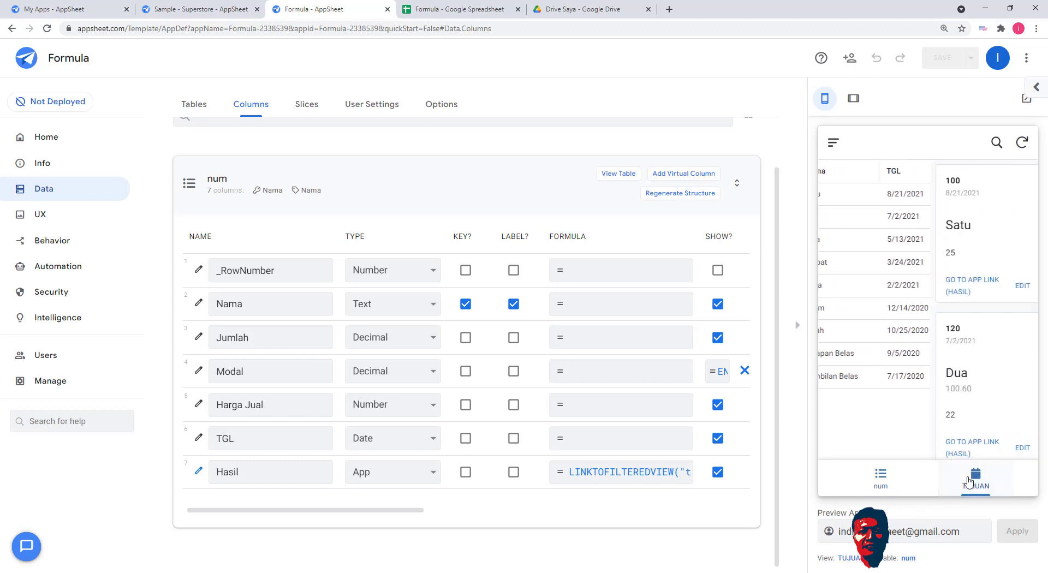
pyautogui.scroll(-15, 960, 365)
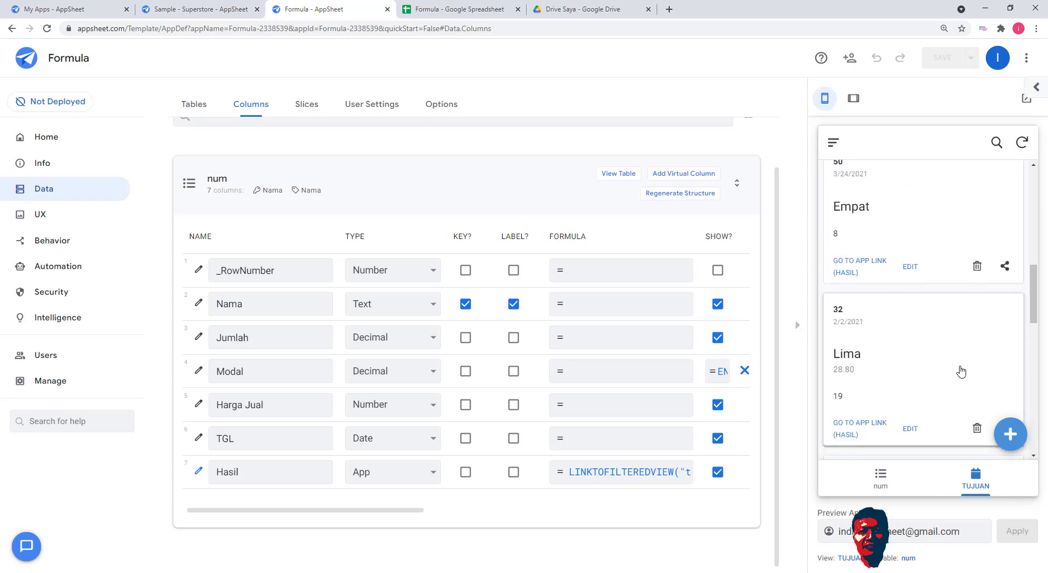
pyautogui.scroll(15, 960, 372)
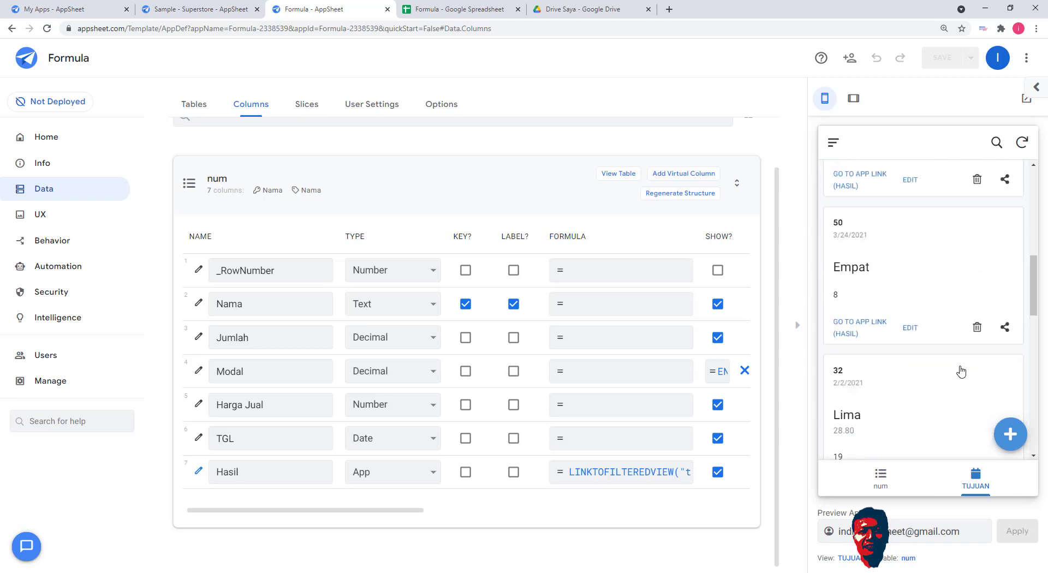
pyautogui.scroll(-10, 961, 372)
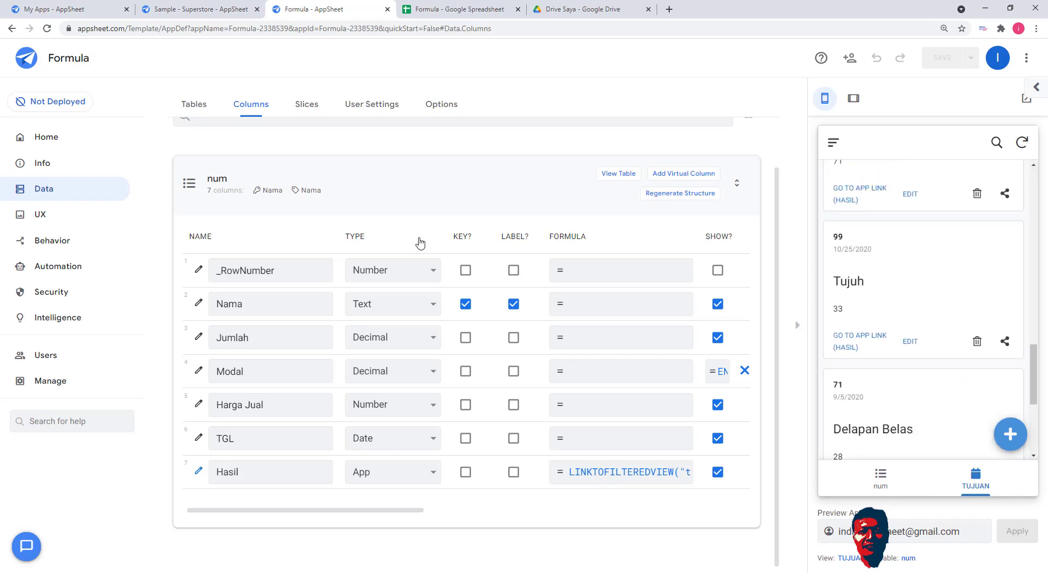
# Change the view type of the TUJUAN view to gallery
pyautogui.click(51, 217)
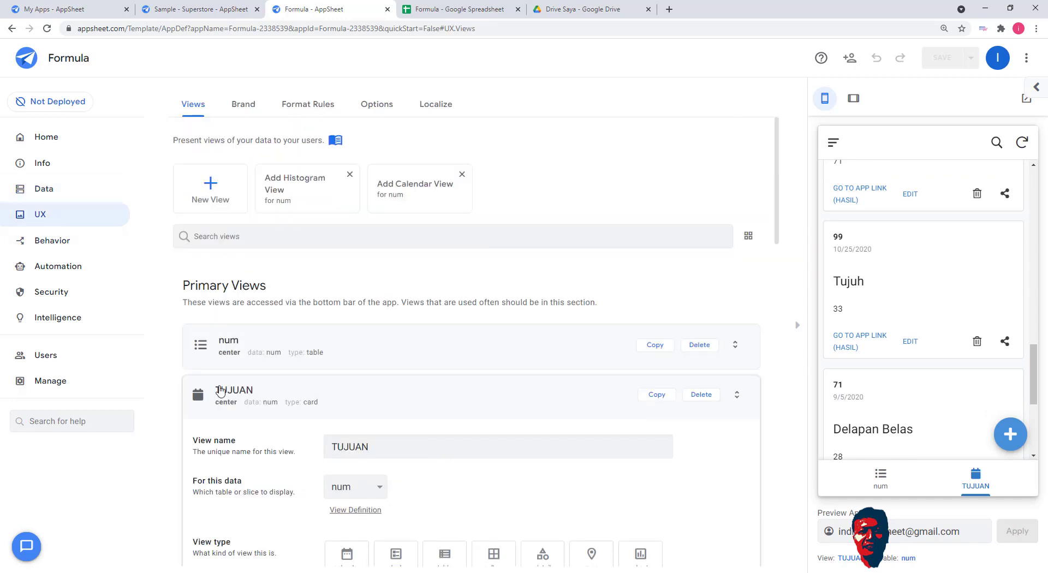
pyautogui.click(294, 401)
pyautogui.click(454, 400)
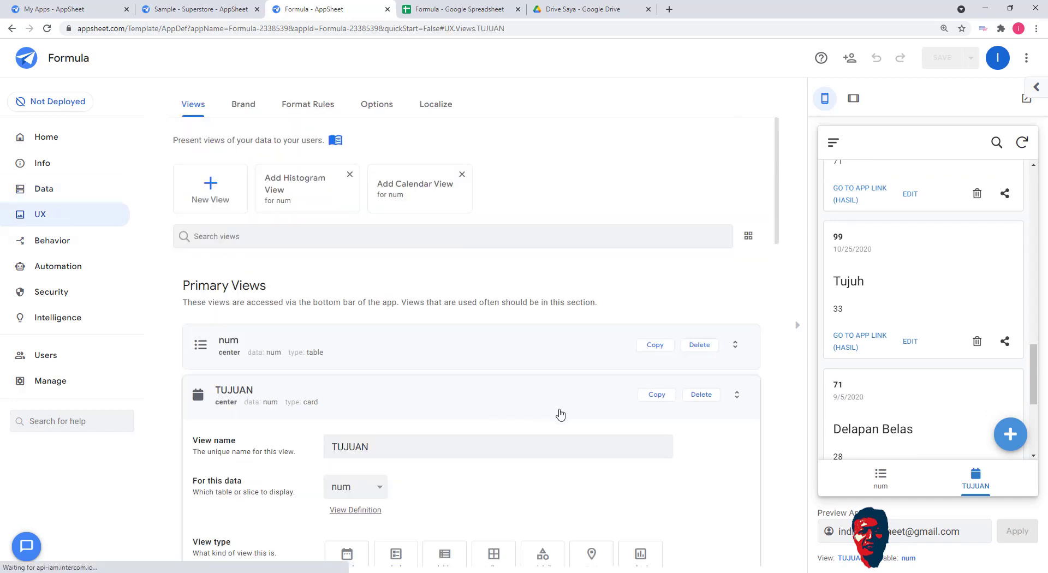
pyautogui.click(491, 302)
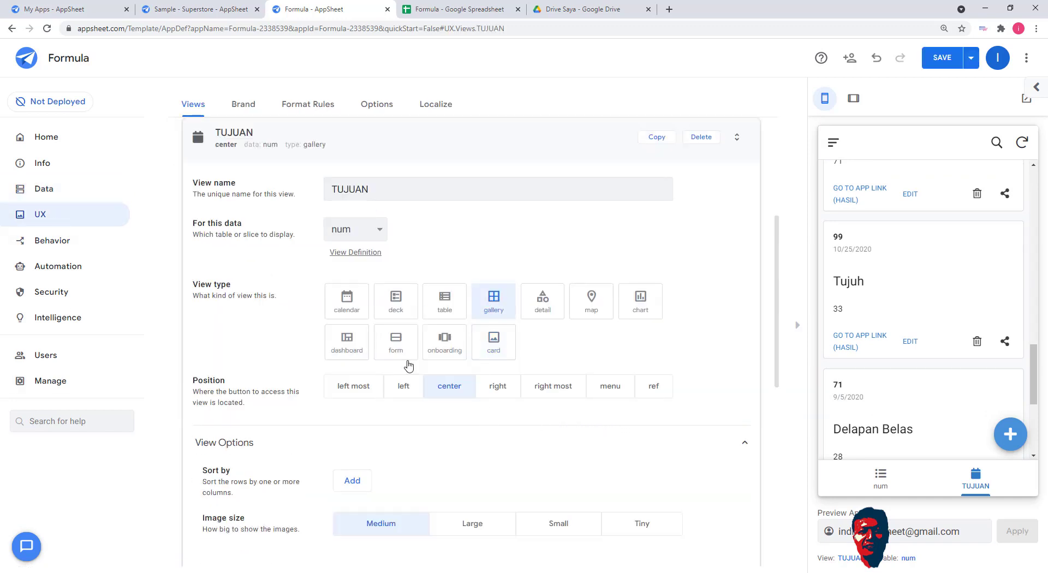
pyautogui.click(254, 137)
# Save the app, and follow Satu's Hasil link from the num view in the preview
pyautogui.click(946, 59)
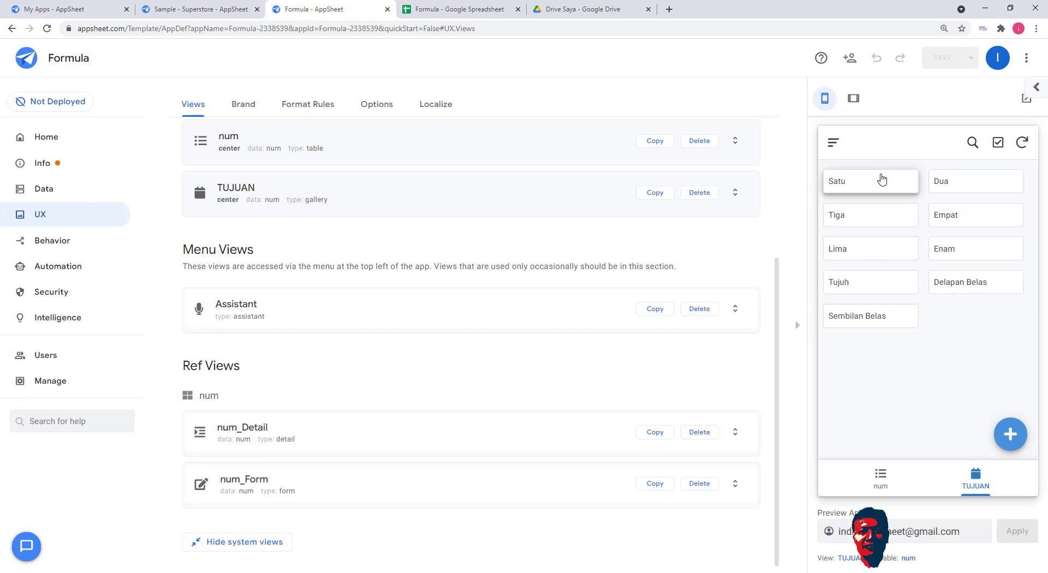
pyautogui.click(879, 479)
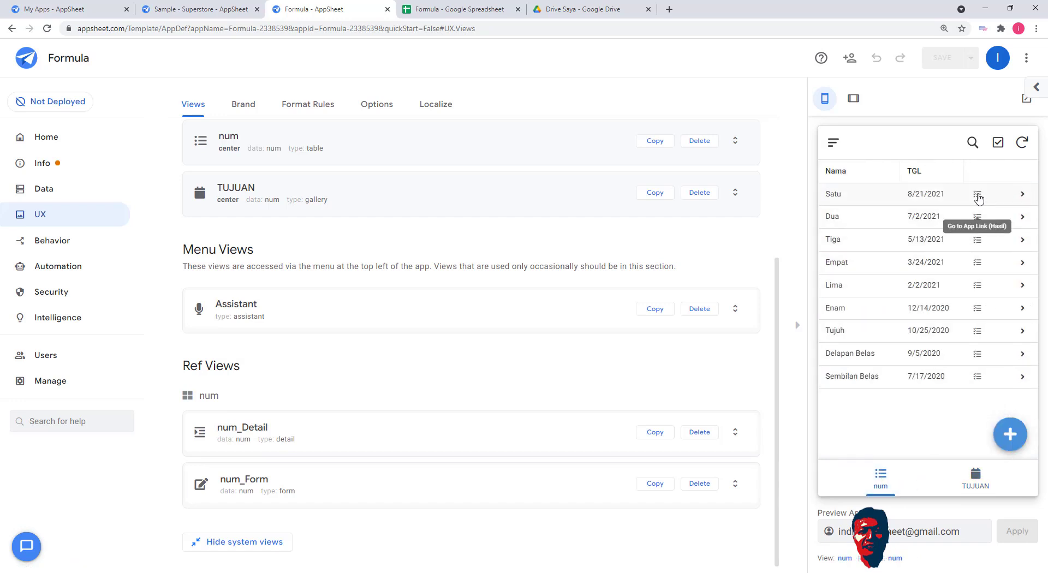
pyautogui.click(978, 198)
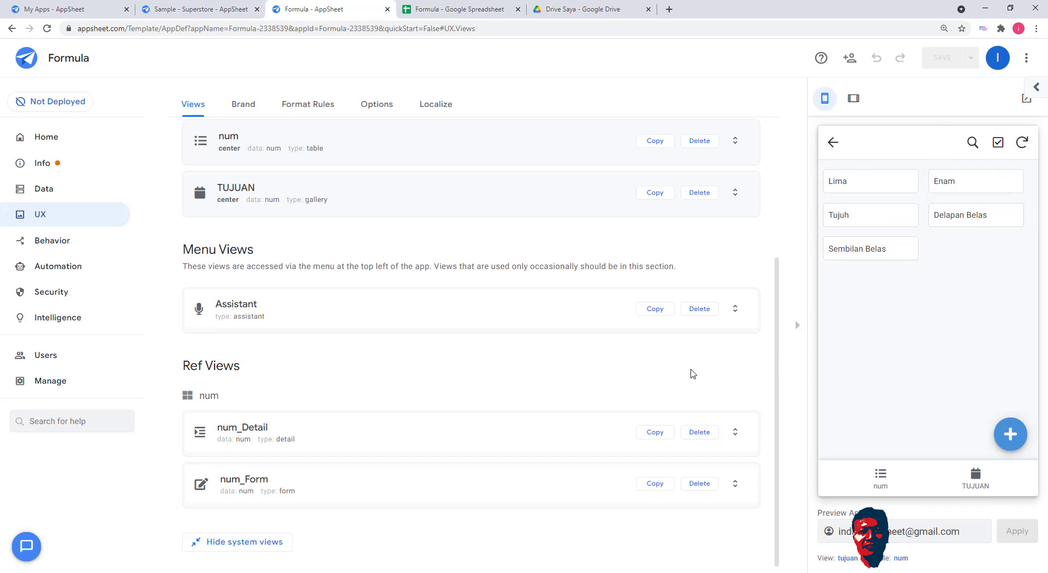
# Add a virtual column named "label" to the num table
pyautogui.click(49, 187)
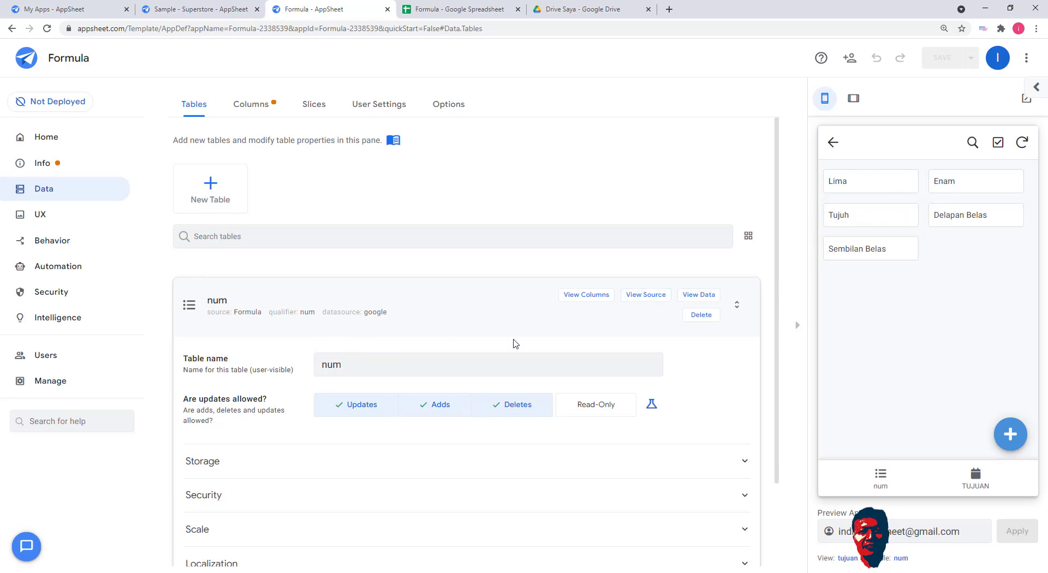
pyautogui.click(589, 295)
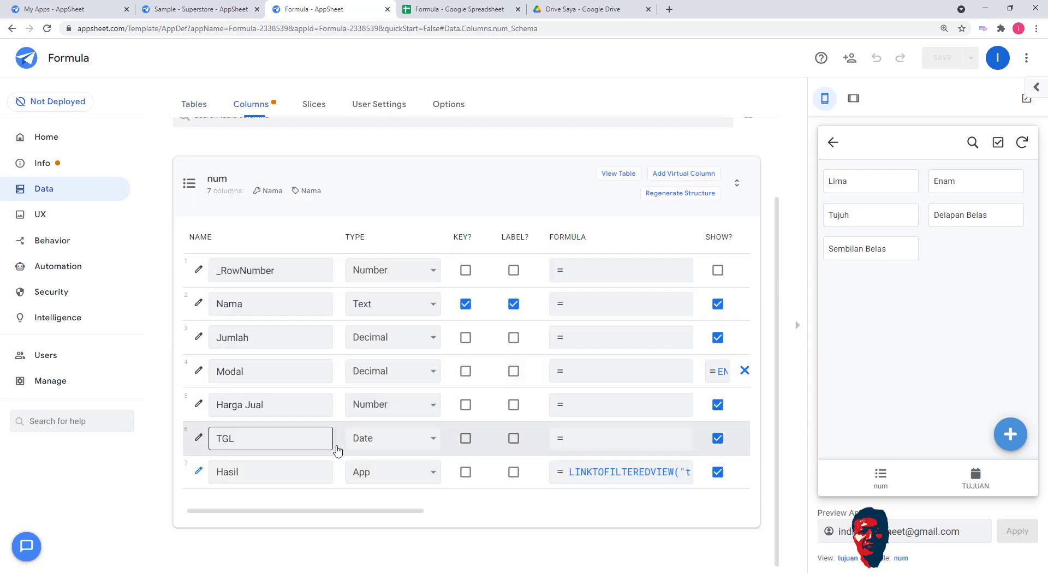
pyautogui.click(682, 173)
pyautogui.moveTo(523, 159); pyautogui.dragTo(390, 146)
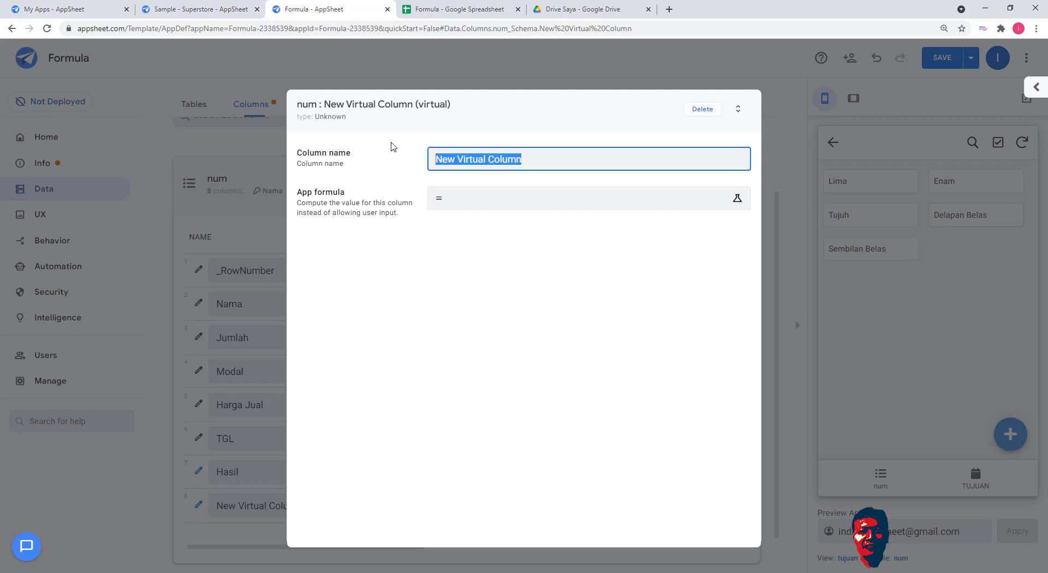
pyautogui.write('label')
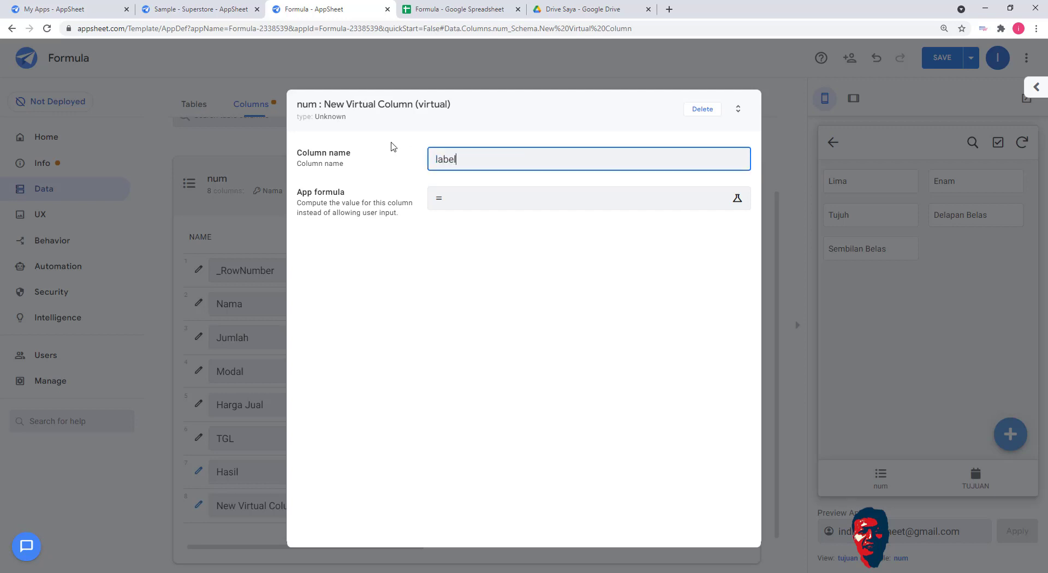
# Give the label column the app formula [_RowNumber]&". "&[Nama] and save the expression
pyautogui.click(485, 197)
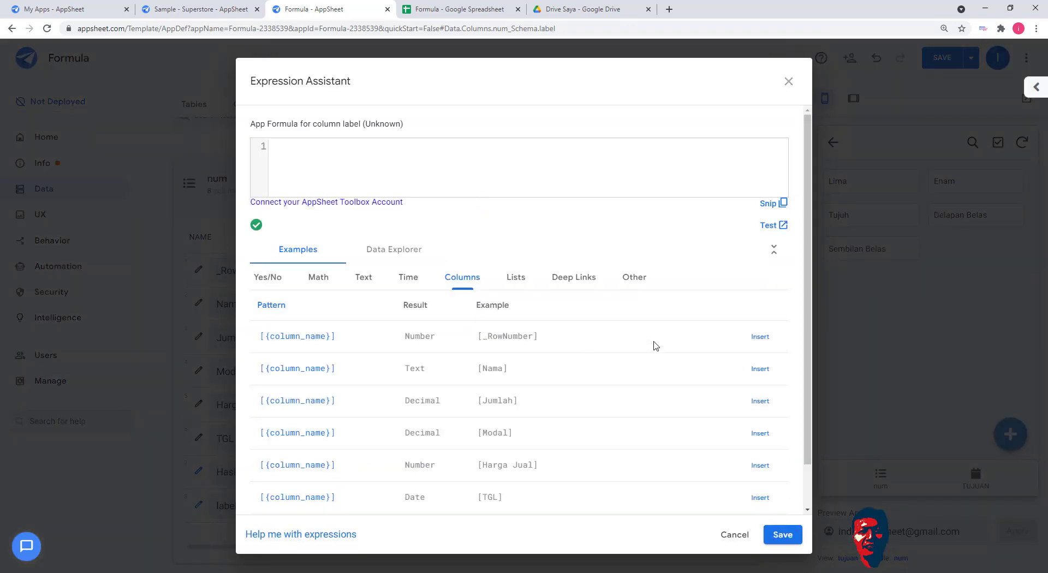
pyautogui.click(759, 337)
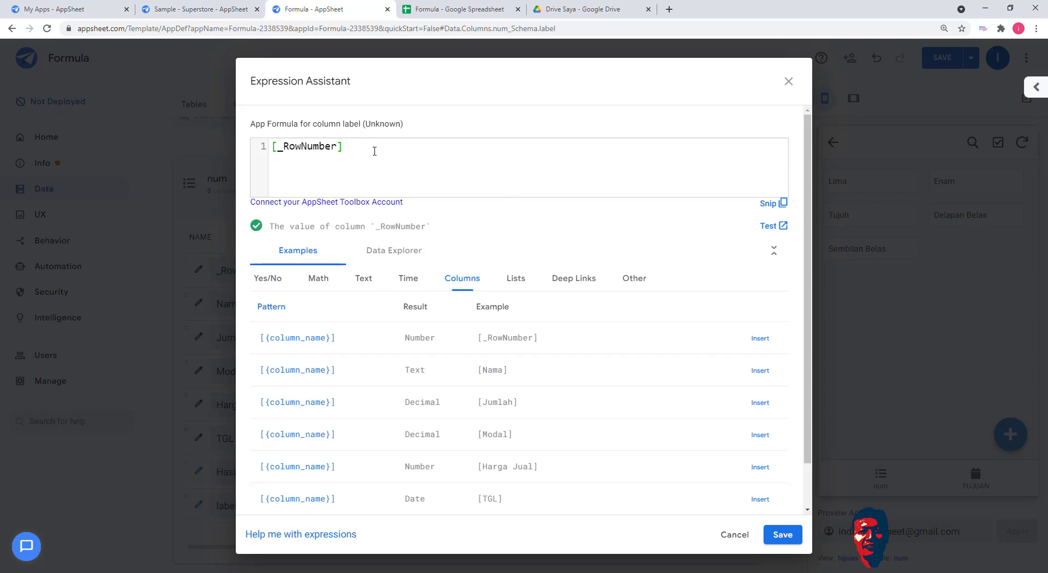
pyautogui.write('&')
pyautogui.write('". "&')
pyautogui.click(759, 371)
pyautogui.click(781, 535)
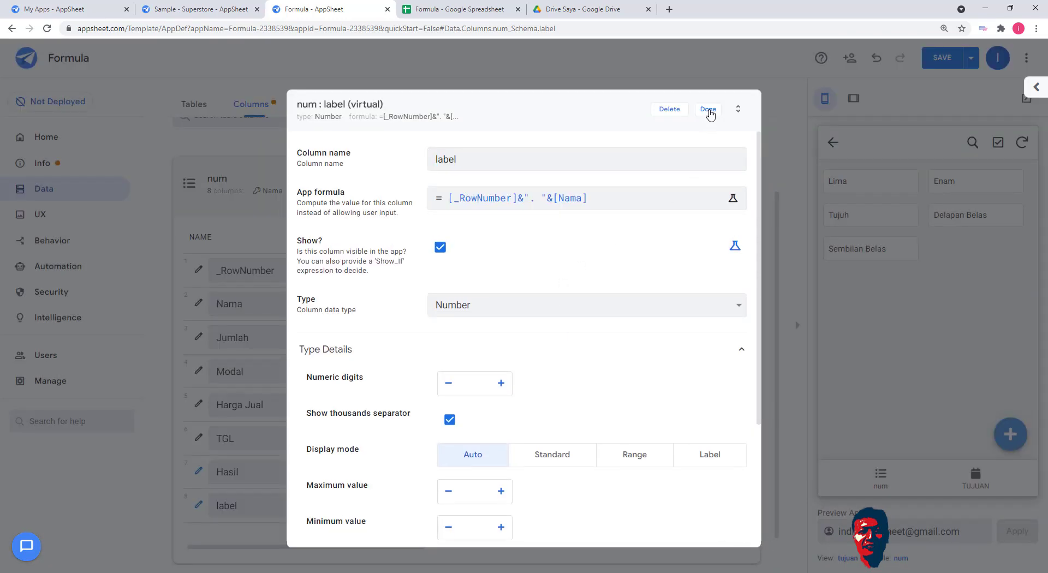
# Set the label column's data type to Text and finish editing the column
pyautogui.click(590, 306)
pyautogui.scroll(-5, 541, 491)
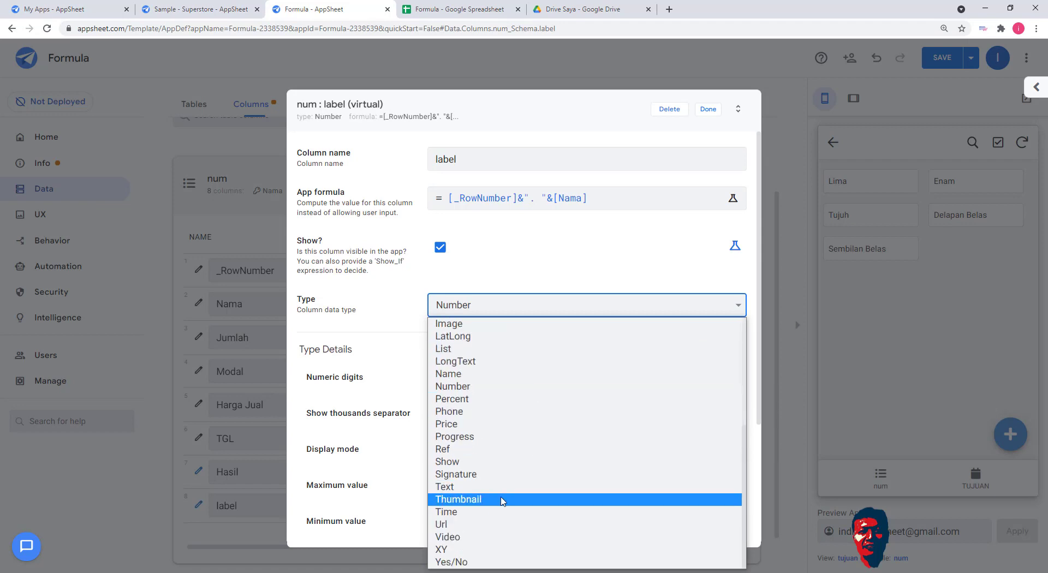
pyautogui.click(491, 486)
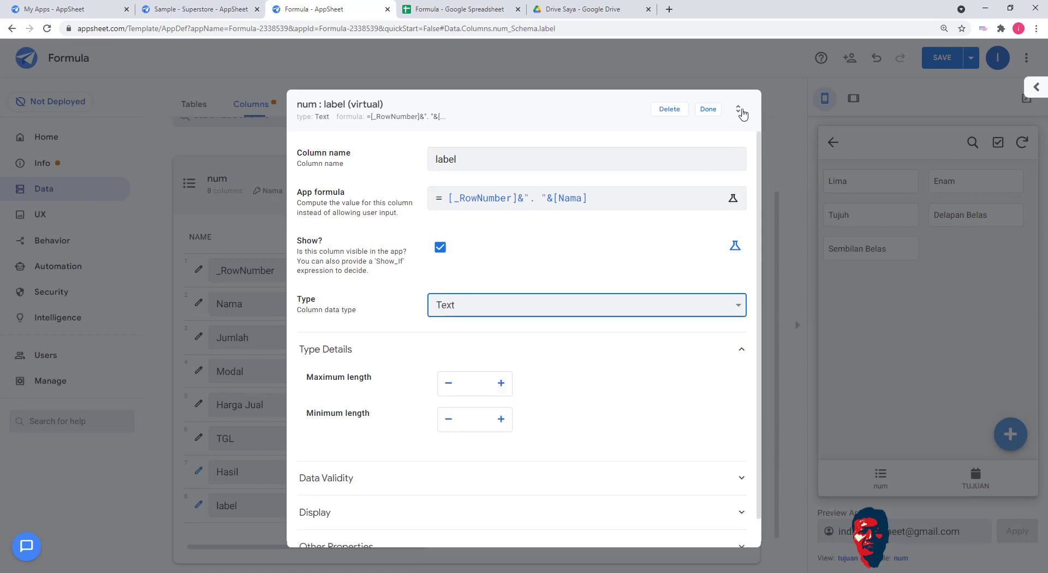
pyautogui.click(710, 111)
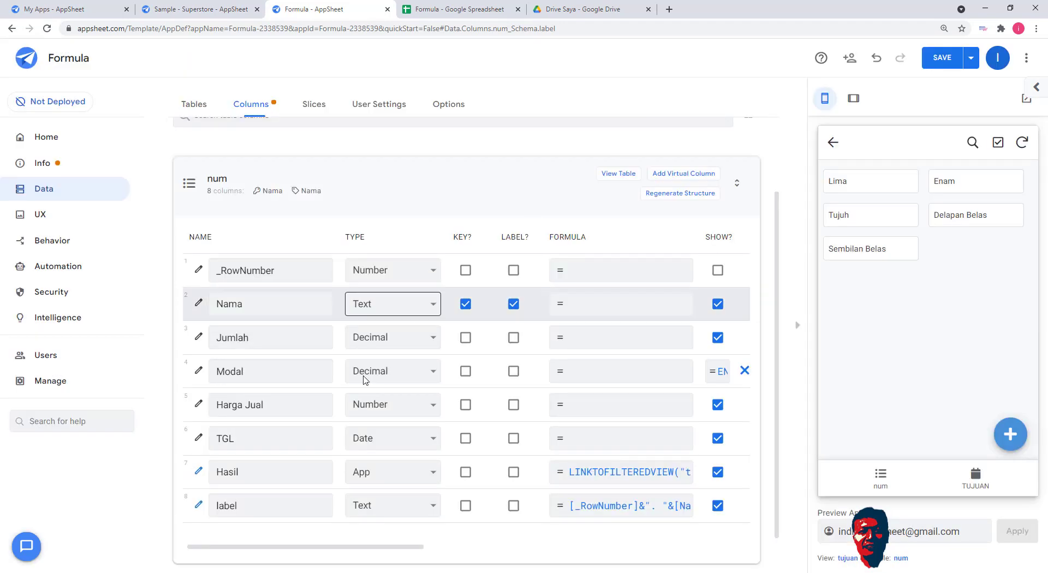
# Make the label column the table's label instead of Nama, and save the app
pyautogui.click(513, 506)
pyautogui.click(513, 304)
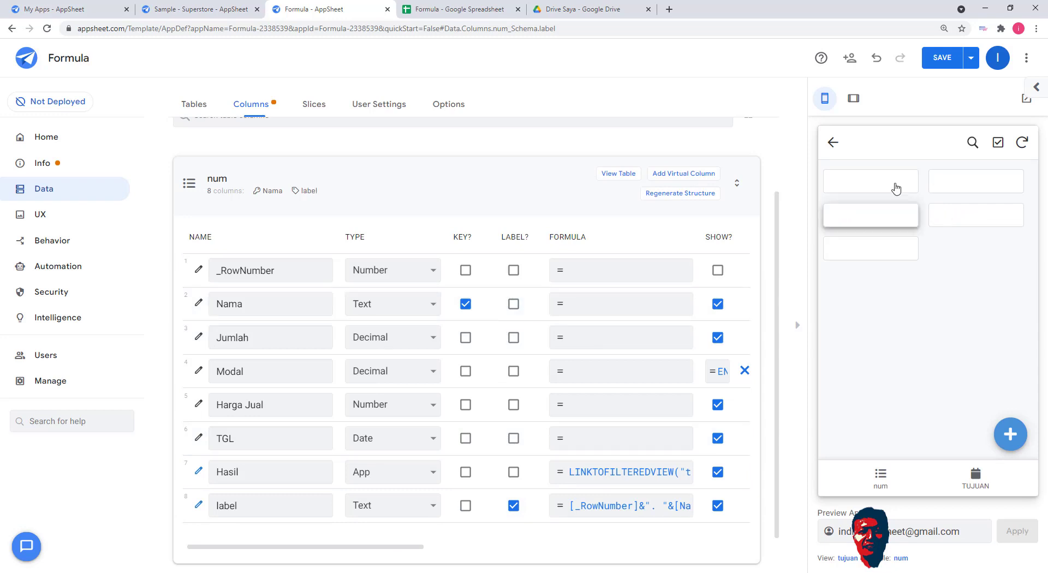
pyautogui.click(942, 58)
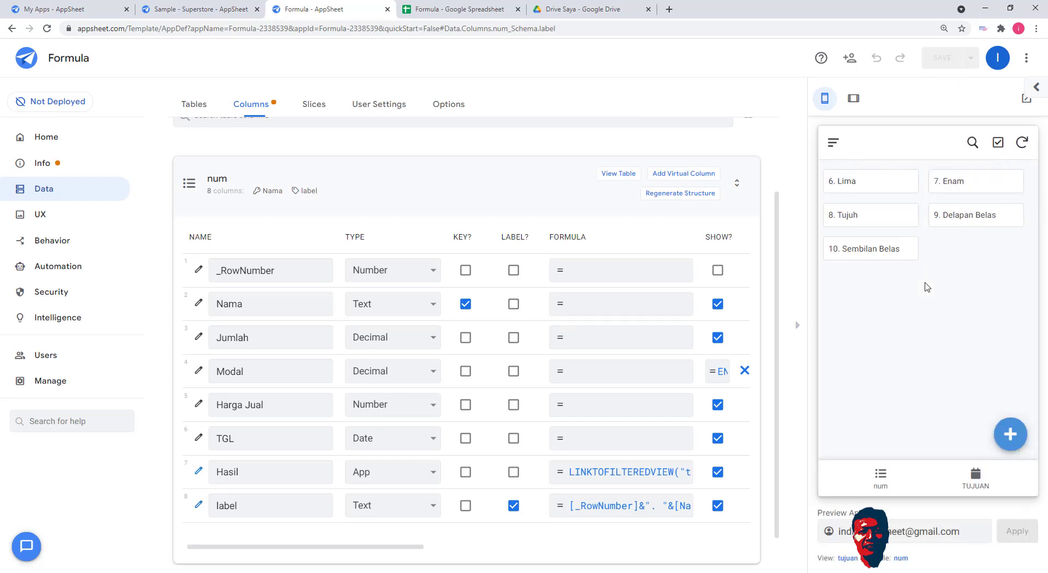
# Compare the full TUJUAN view with the filtered view opened by Dua's Hasil link
pyautogui.click(976, 478)
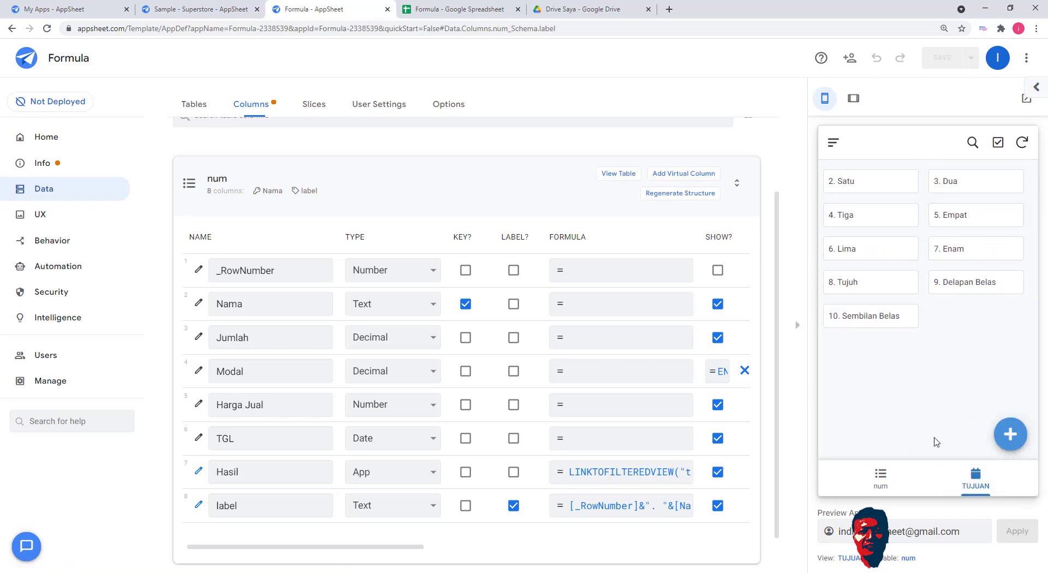
pyautogui.click(888, 485)
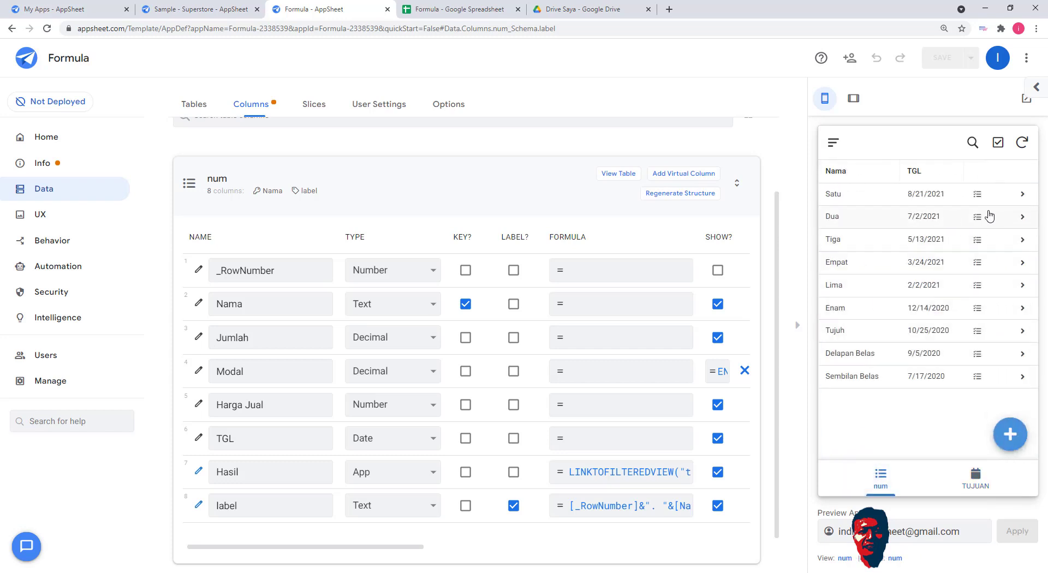
pyautogui.click(977, 219)
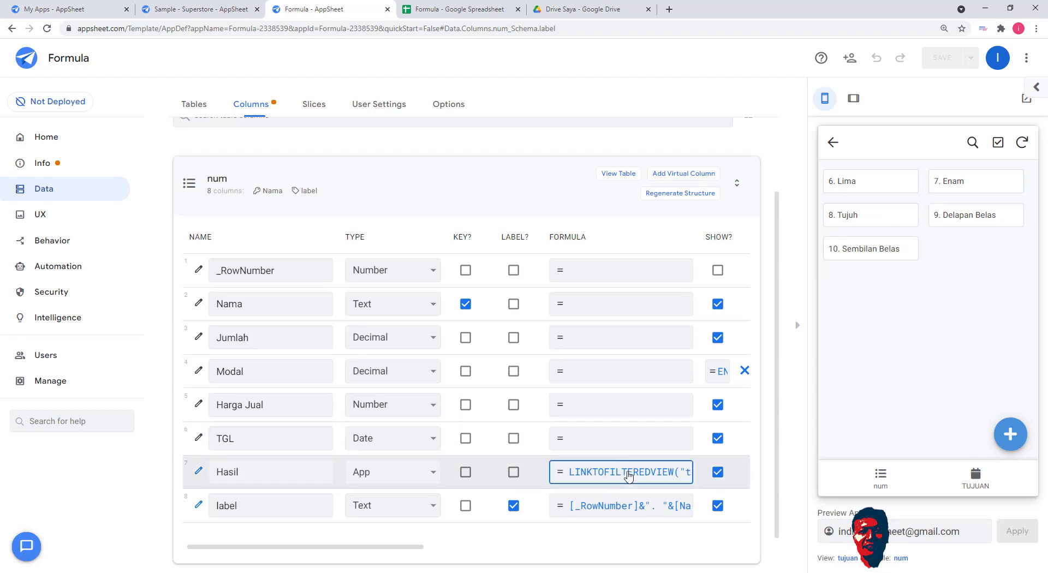
# In the Hasil column's app formula, start an and( function around [_rownumber]>5 and add a comma after the condition
pyautogui.click(578, 470)
pyautogui.click(439, 145)
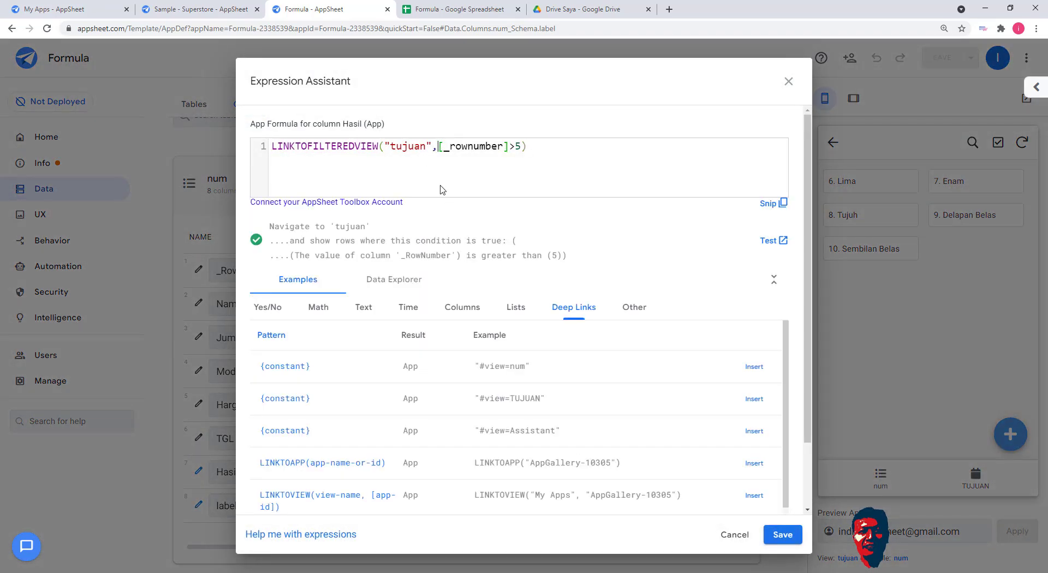
pyautogui.write('and(')
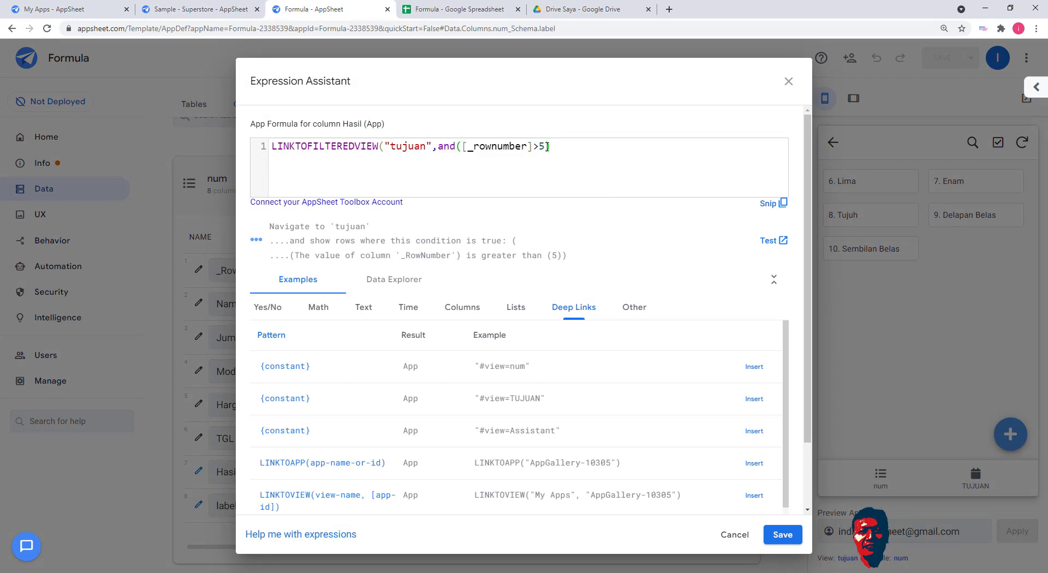
pyautogui.write(')')
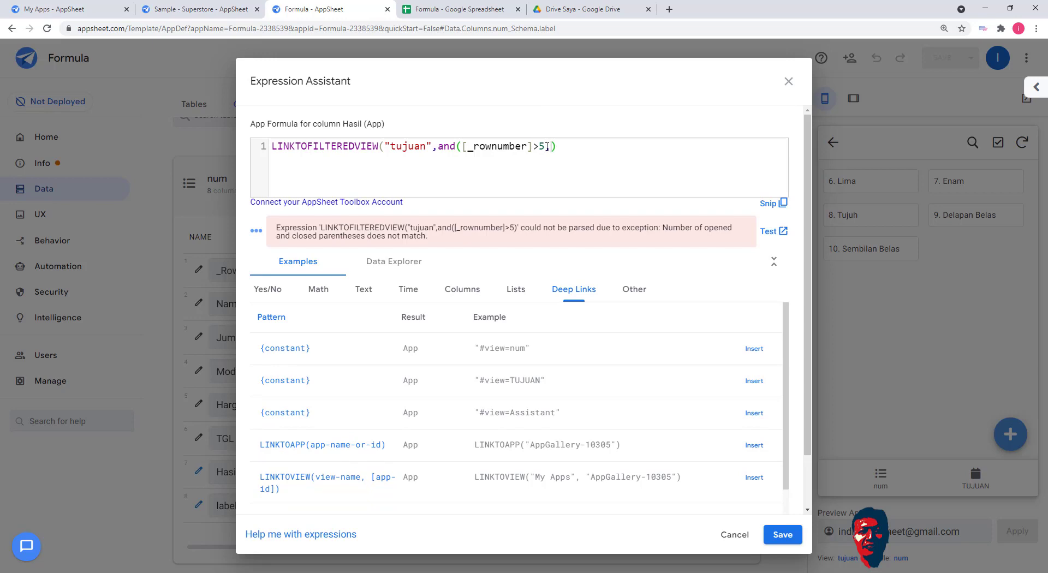
pyautogui.write(',')
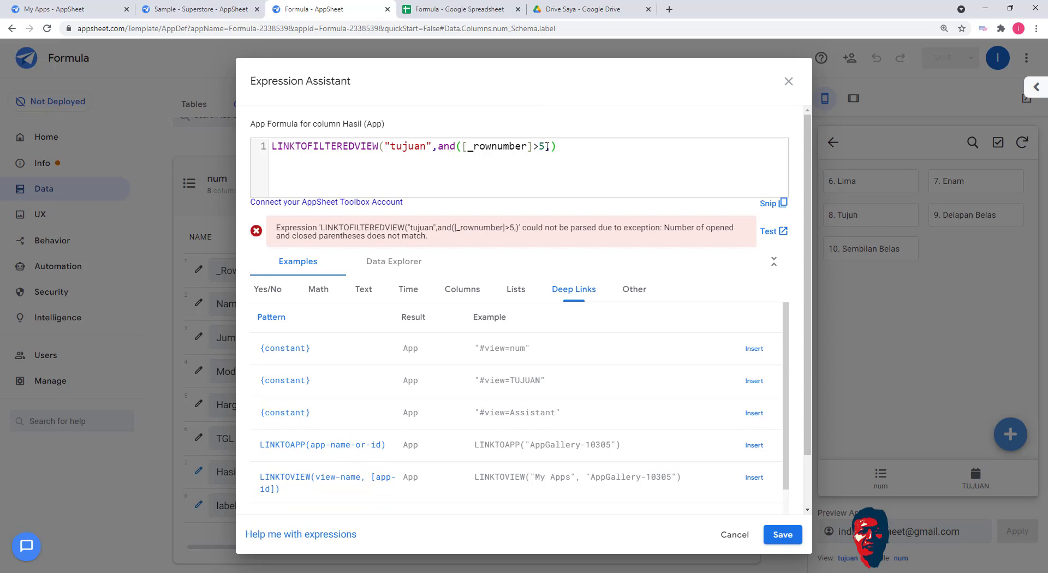
# Add contains([Nama],"las") as the second condition, close the parentheses, and save the expression and the app
pyautogui.write('contains')
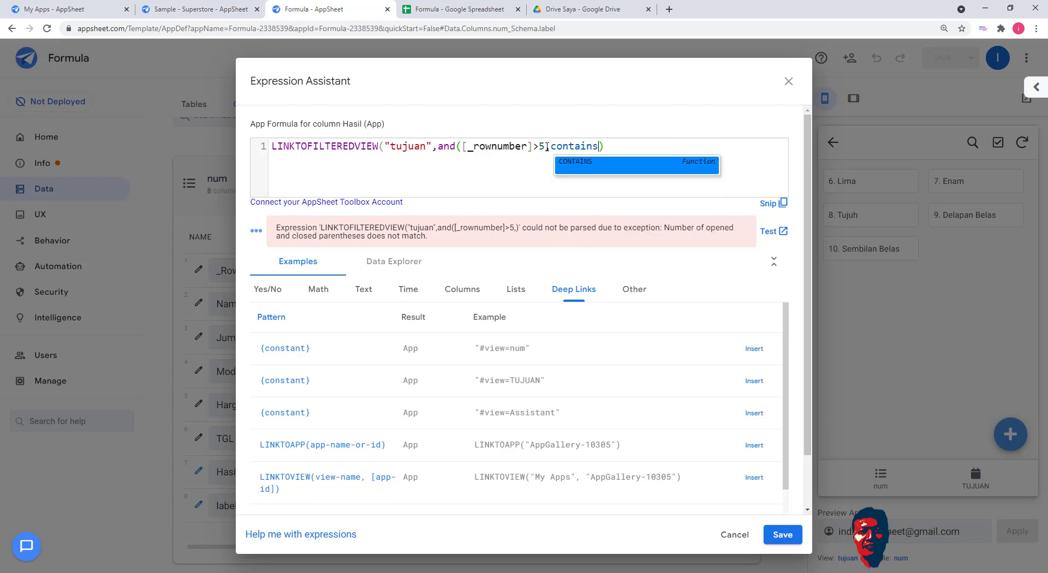
pyautogui.write('(')
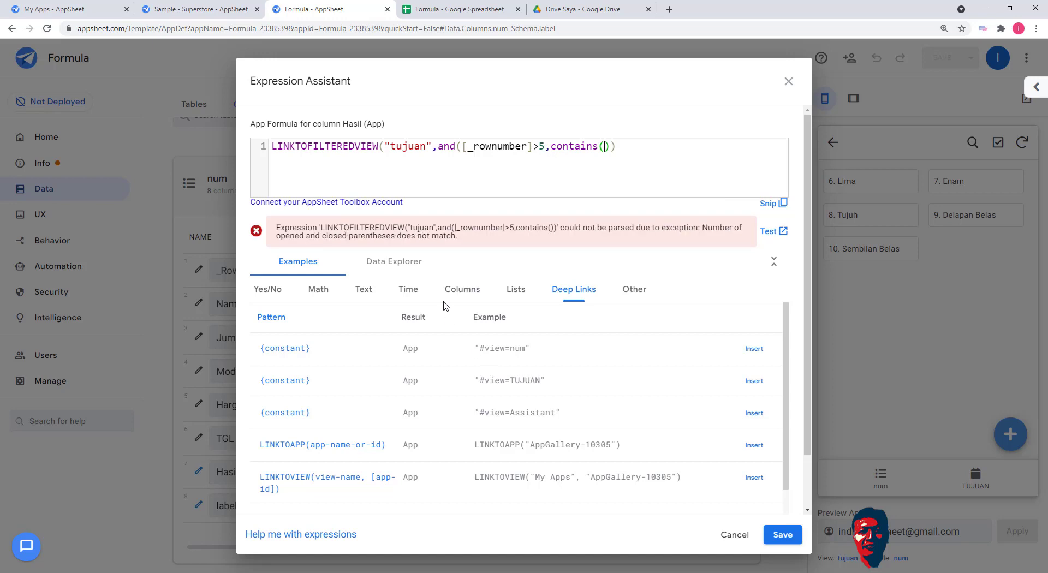
pyautogui.click(463, 293)
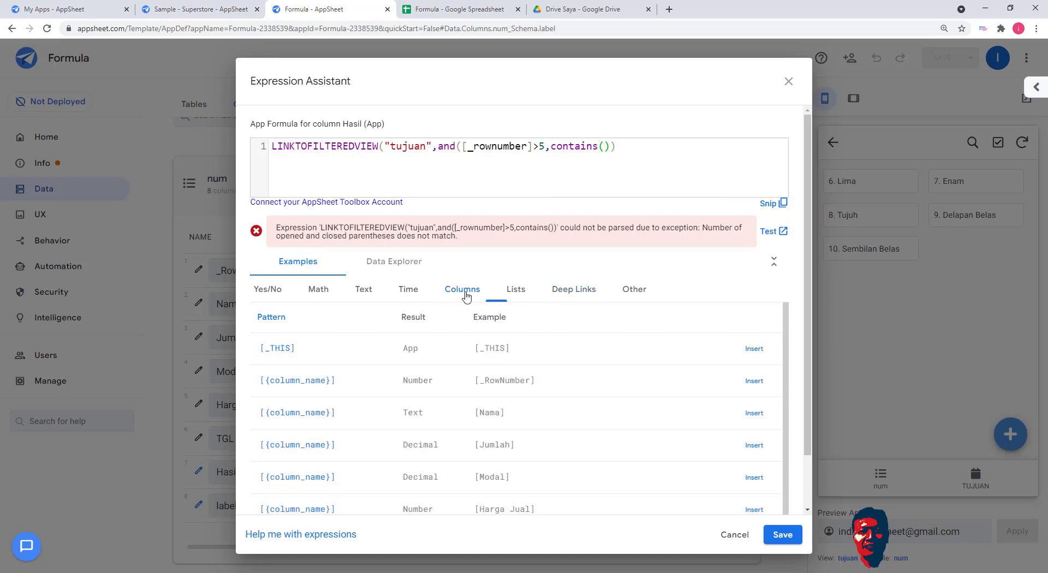
pyautogui.click(754, 413)
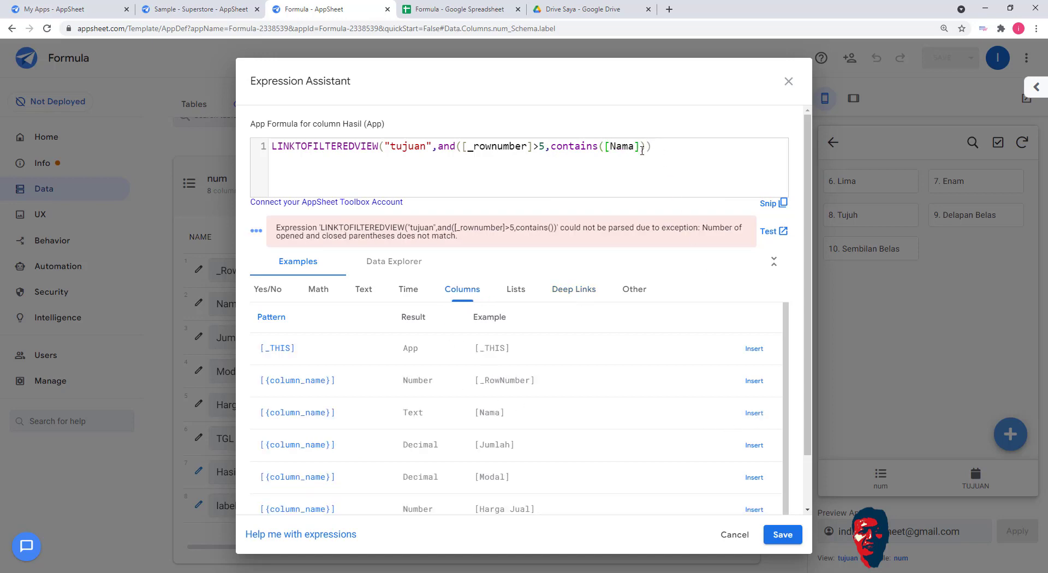
pyautogui.write(',')
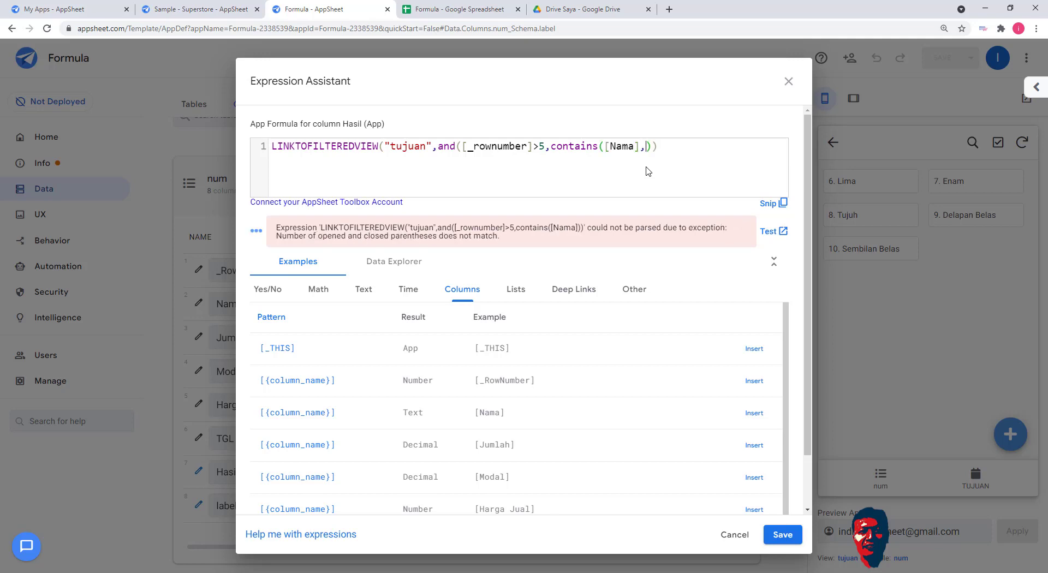
pyautogui.write('"las')
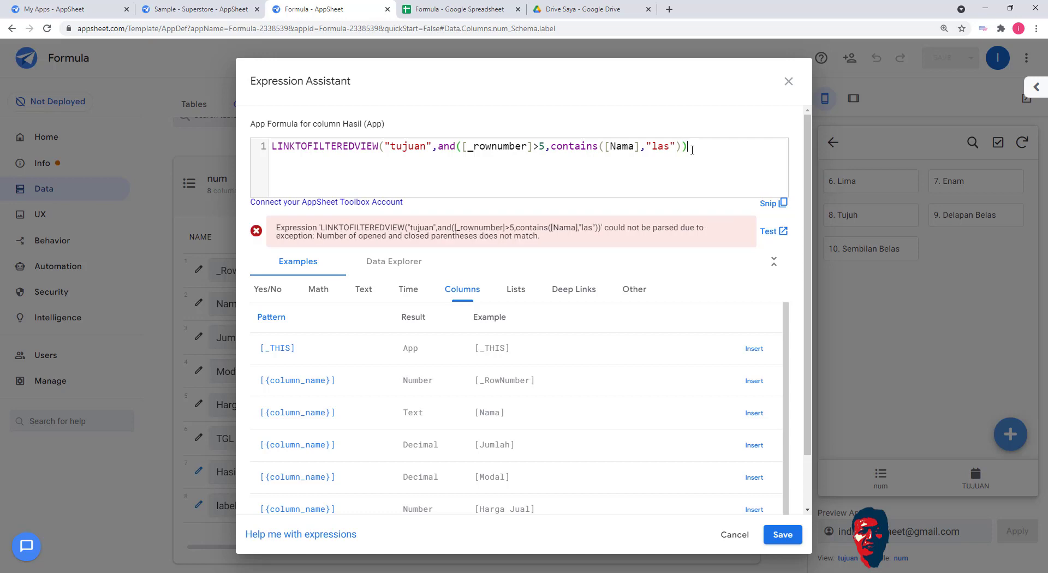
pyautogui.write(')')
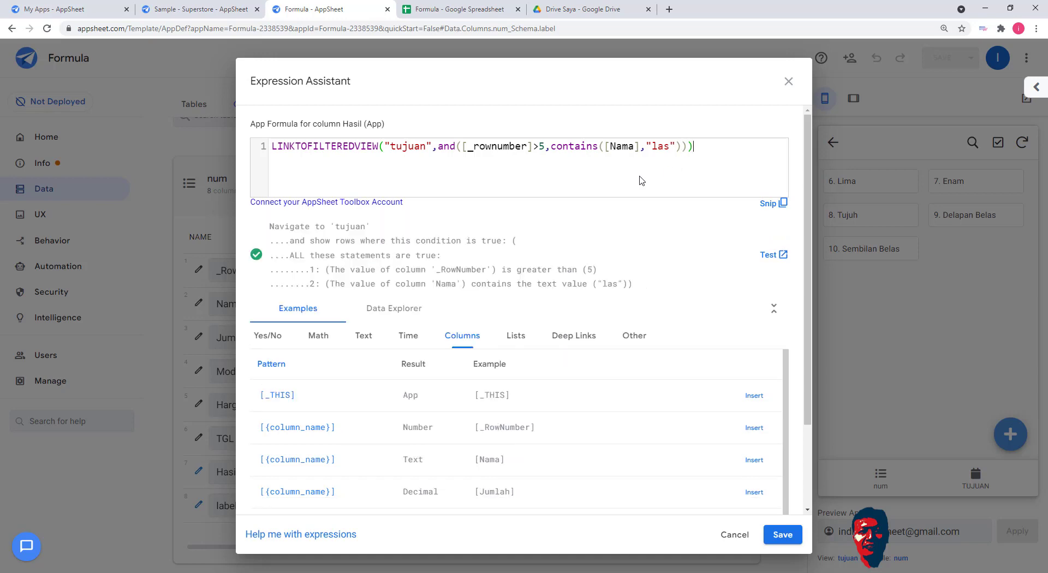
pyautogui.click(784, 536)
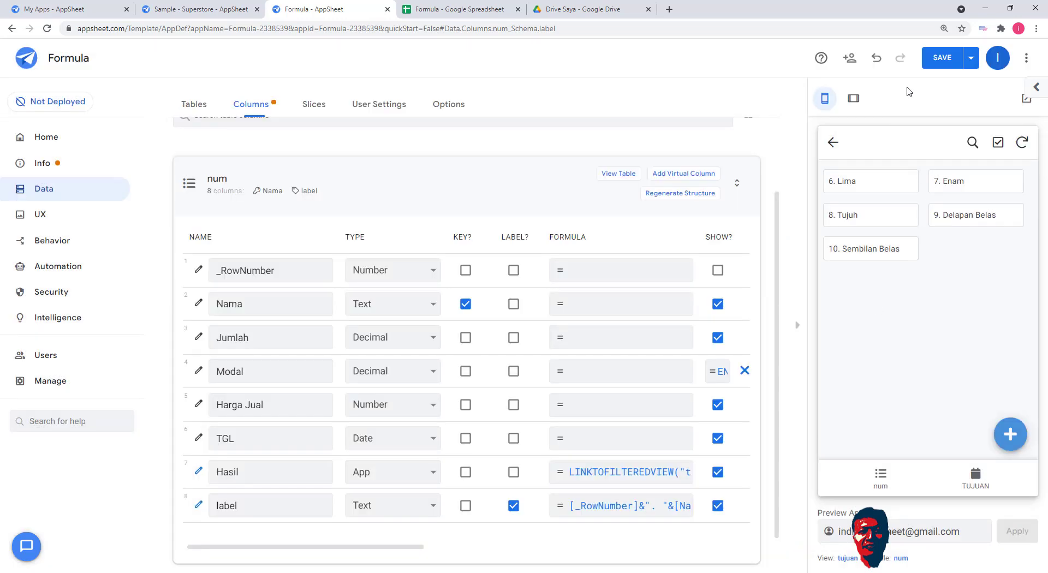
pyautogui.click(944, 58)
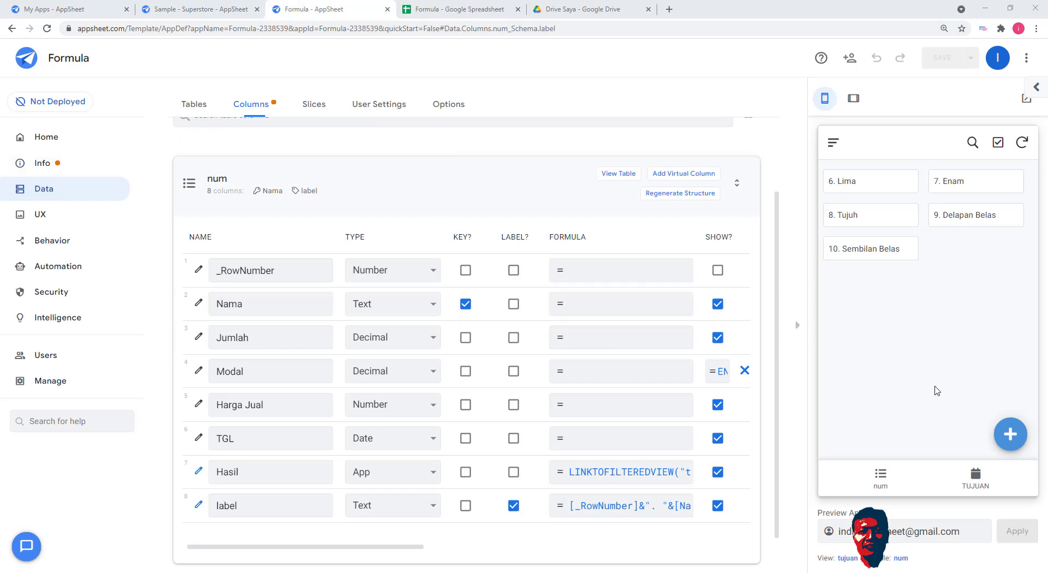
# In the app preview, view the full TUJUAN gallery and open the filtered view through a Hasil link in the num view
pyautogui.click(881, 480)
pyautogui.click(969, 491)
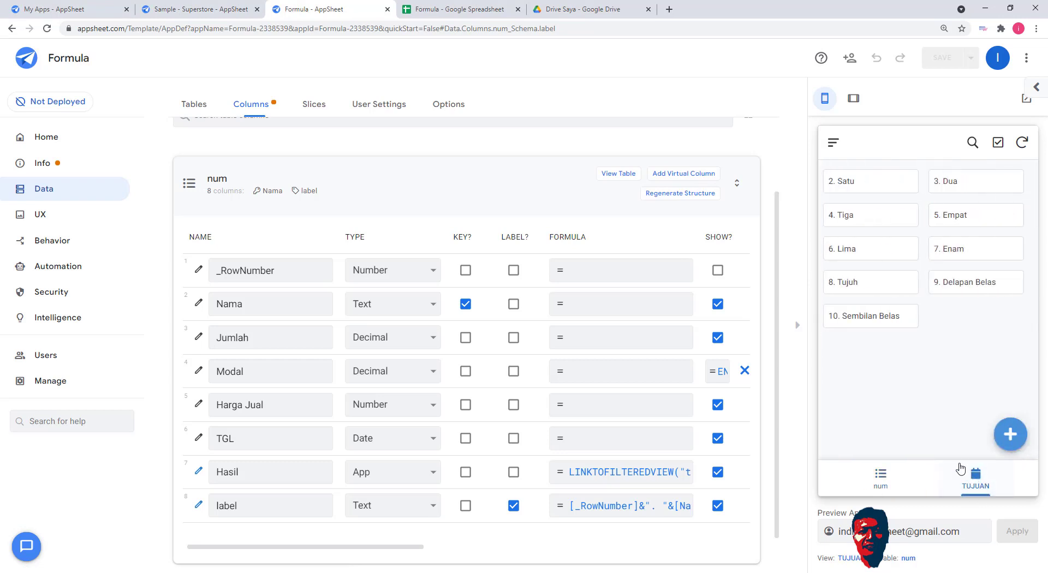
pyautogui.click(869, 480)
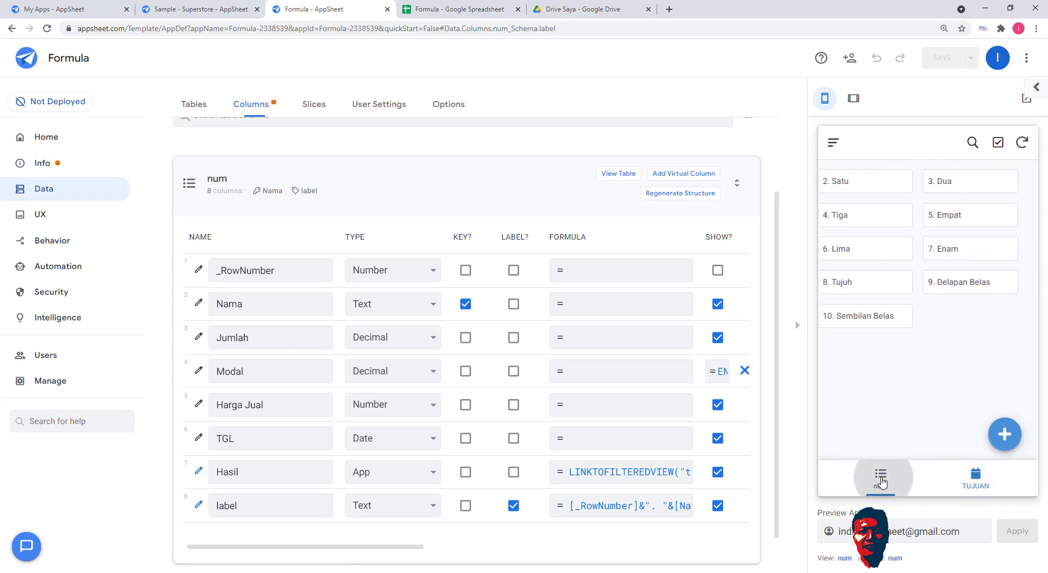
pyautogui.click(976, 195)
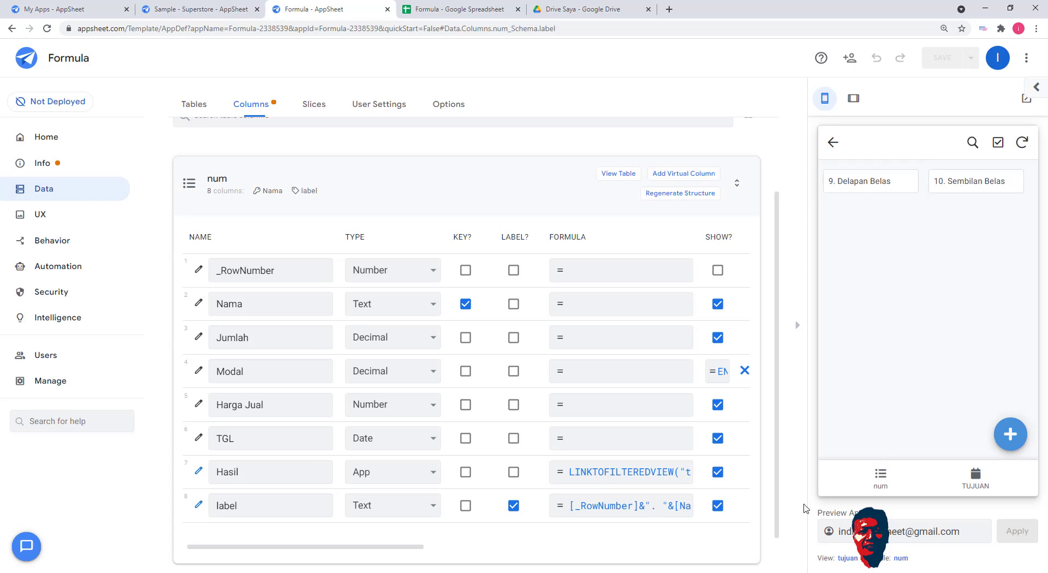
# Reopen the Hasil column's app formula and review the LINKTOFILTEREDVIEW expression with its combined conditions
pyautogui.click(624, 475)
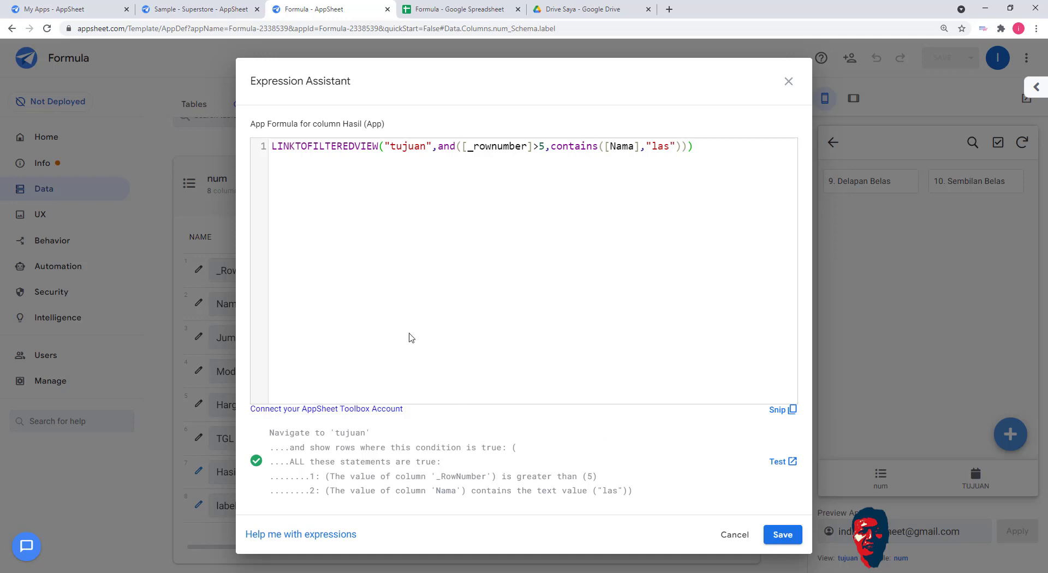
pyautogui.doubleClick(355, 148)
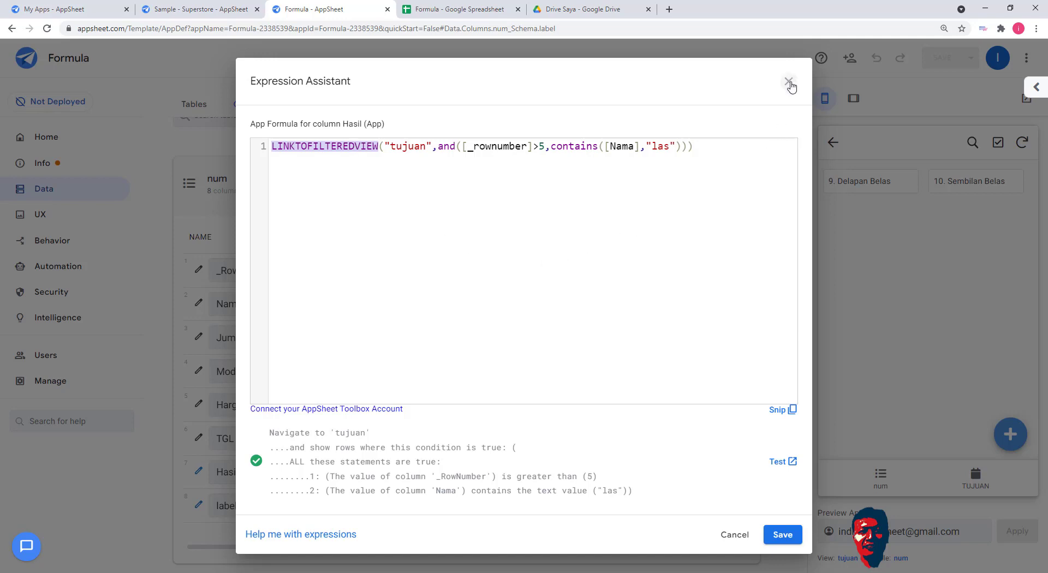
pyautogui.click(378, 232)
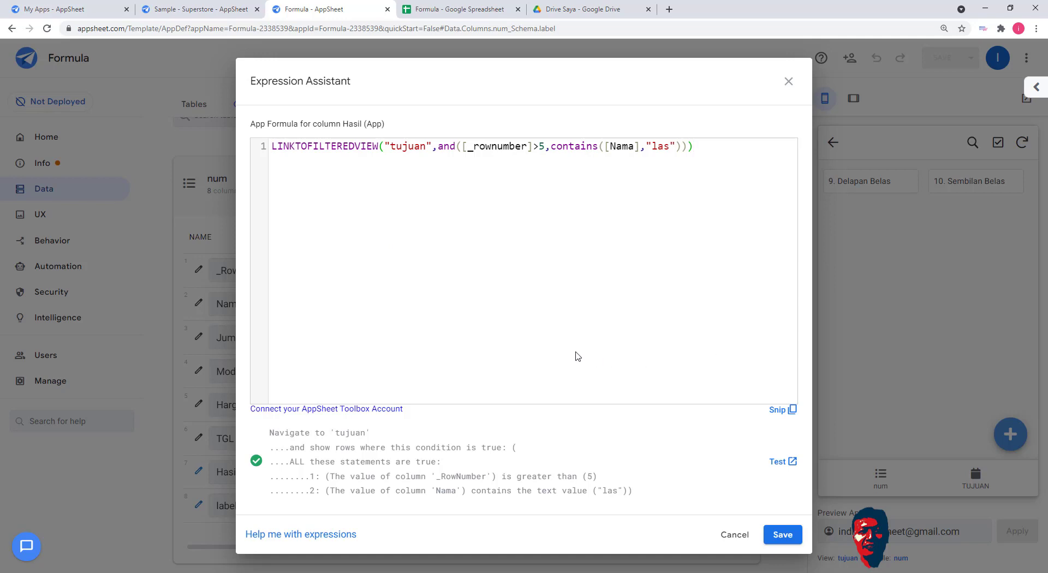